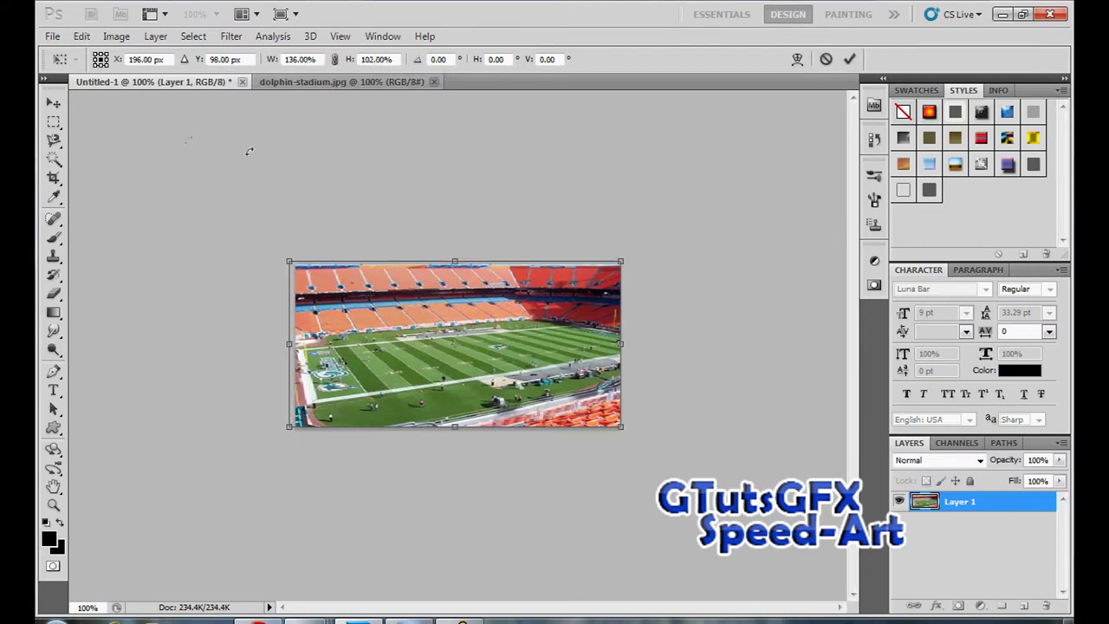
Step: Apply the stadium layer's resize and open the RENDER file from the Downloads folder
click(470, 248)
click(214, 60)
key(ctrl+o)
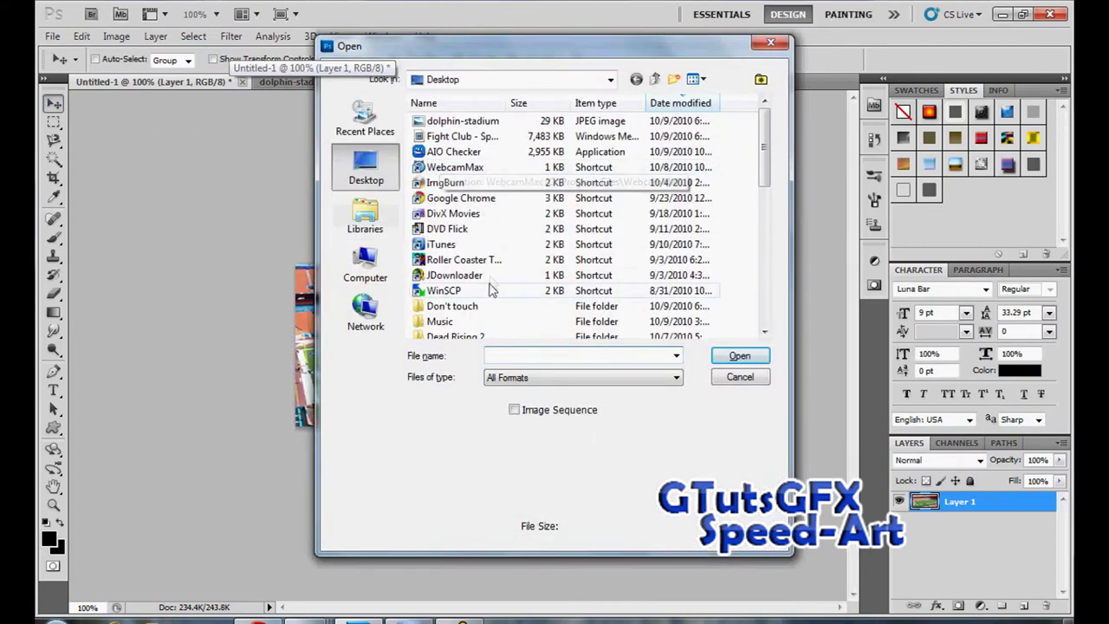
click(366, 216)
click(523, 80)
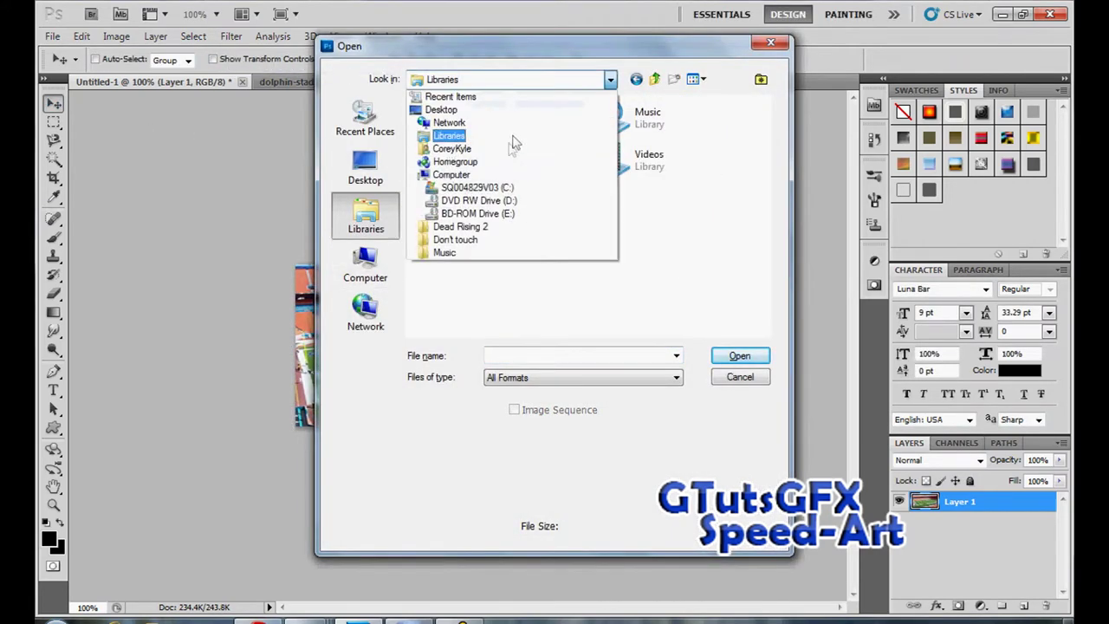
click(462, 149)
double_click(681, 134)
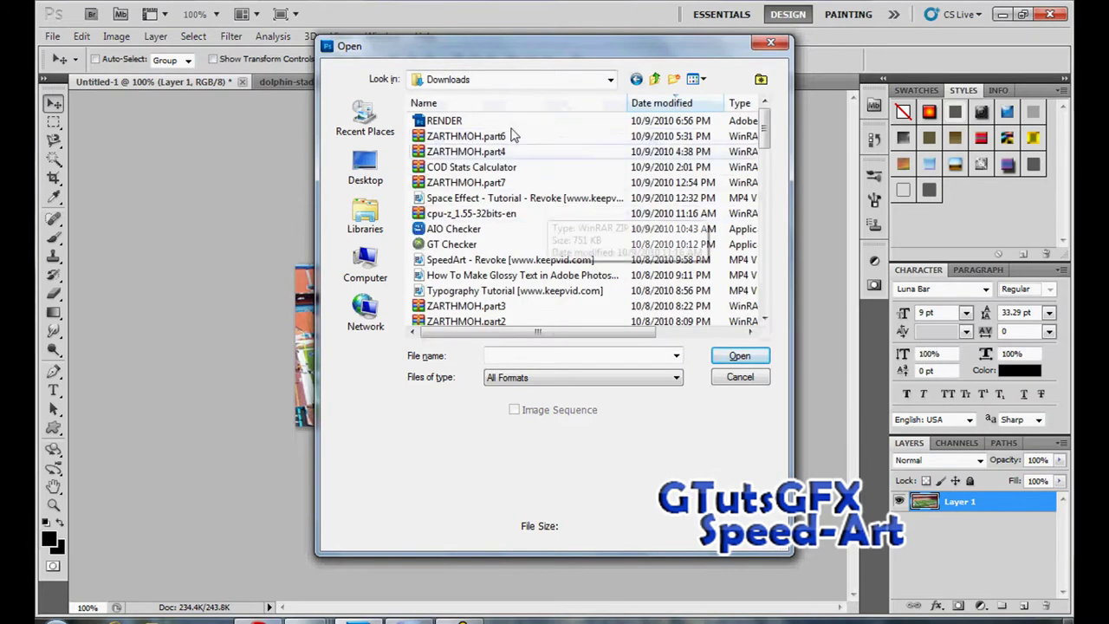
double_click(459, 118)
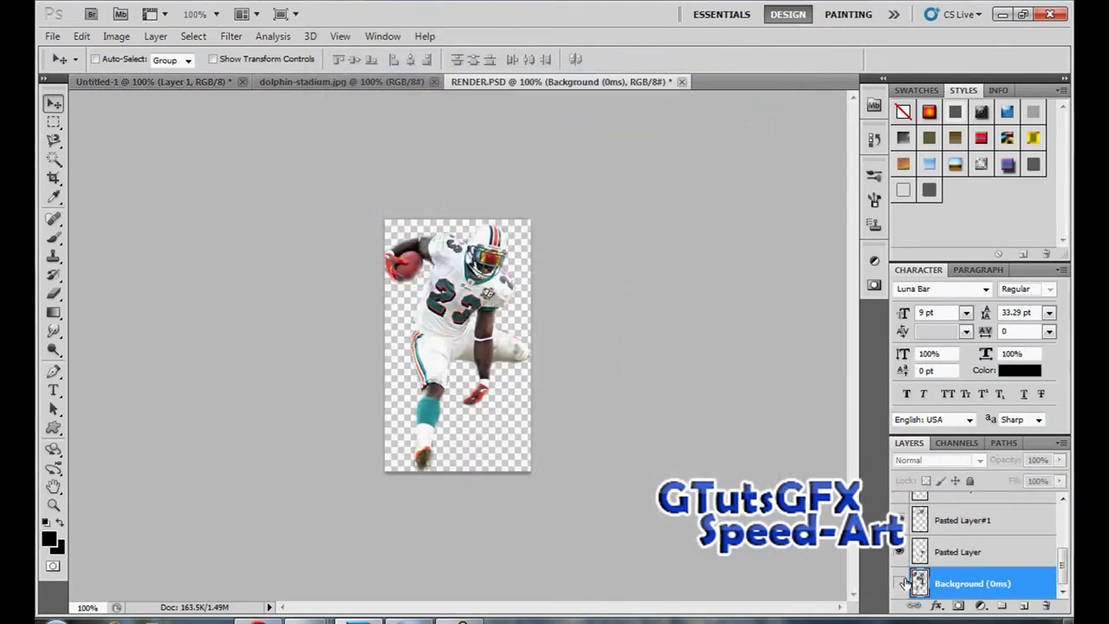
Step: Select all the layers of RENDER.PSD and merge them into a single layer
click(901, 583)
drag(1065, 572, 1066, 520)
shift+click(1022, 512)
right_click(1009, 513)
click(979, 466)
Step: Select the whole football player render, copy it and paste it into Untitled-1
click(52, 127)
drag(382, 217, 589, 485)
key(ctrl+c)
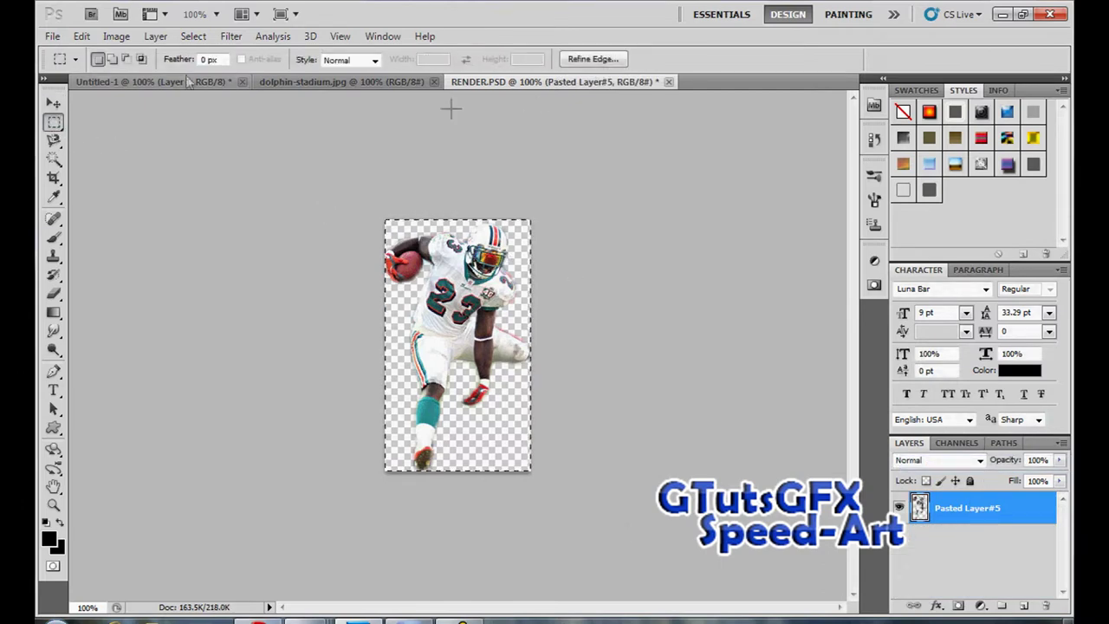
click(164, 82)
key(ctrl+v)
Step: Position the pasted player slightly right of the stadium's centre, with the helmet just inside the image's upper edge
click(54, 103)
drag(384, 266, 413, 313)
drag(459, 383, 457, 320)
drag(531, 248, 526, 259)
drag(492, 367, 498, 368)
click(53, 102)
key(Return)
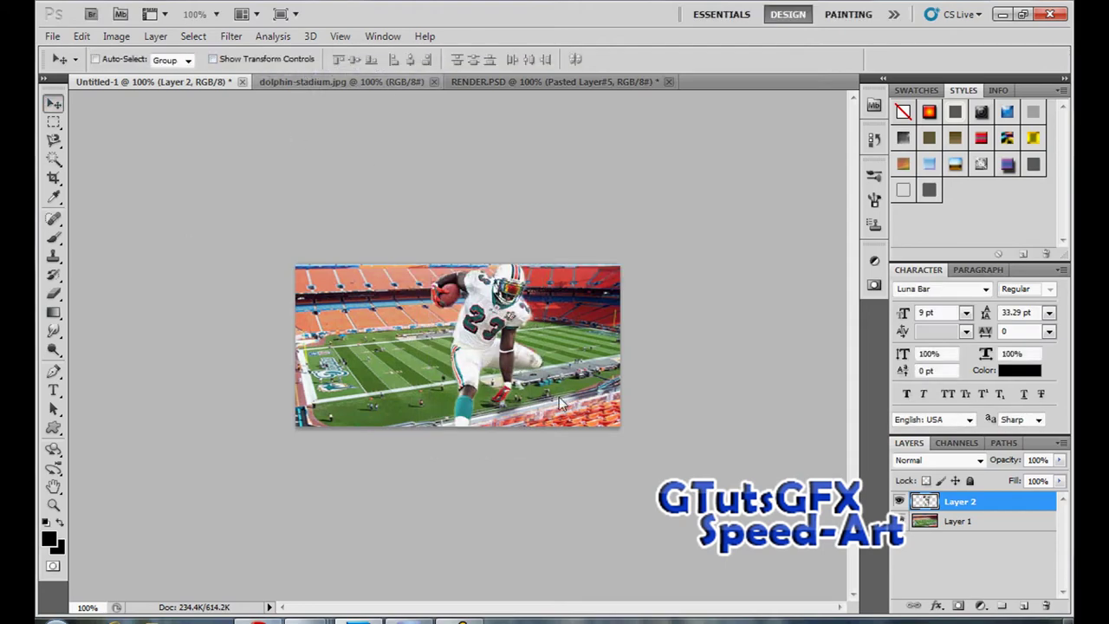
Step: Open the "two coats of wax butt-head render" file from the render pack folder
key(ctrl+o)
click(365, 164)
drag(771, 279, 762, 200)
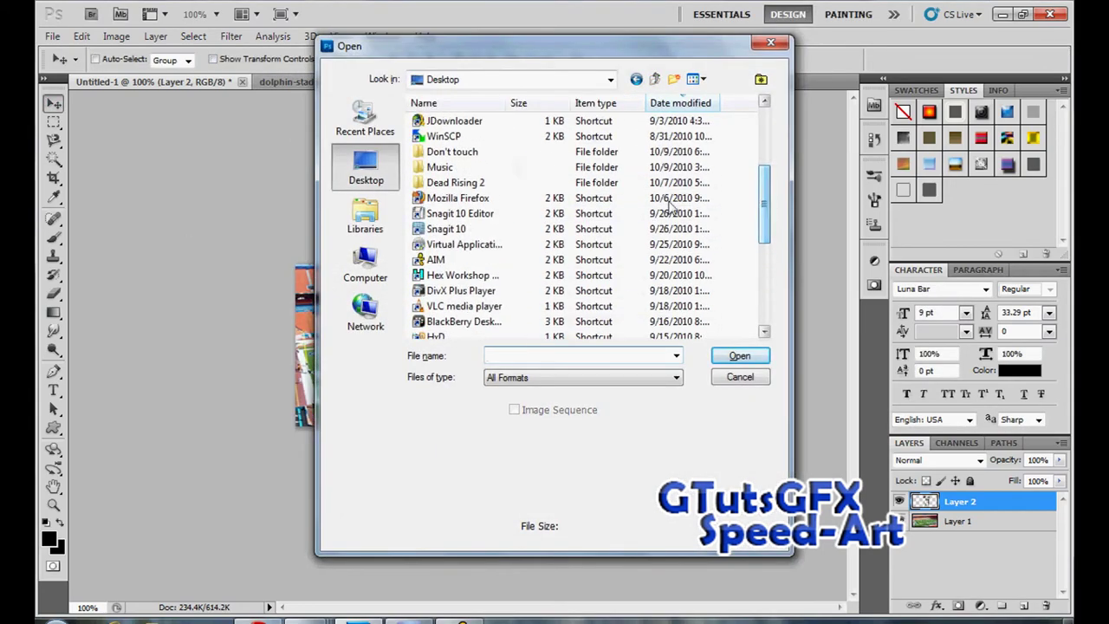
double_click(498, 169)
double_click(458, 256)
scroll(754, 181, down, 3)
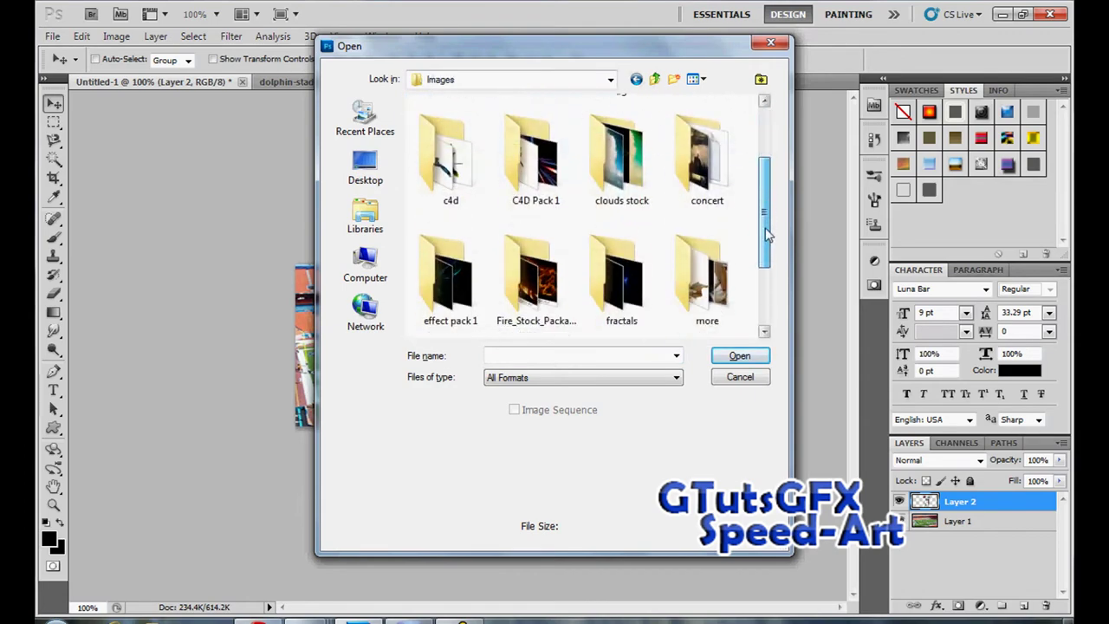
double_click(550, 270)
scroll(730, 283, down, 5)
double_click(621, 269)
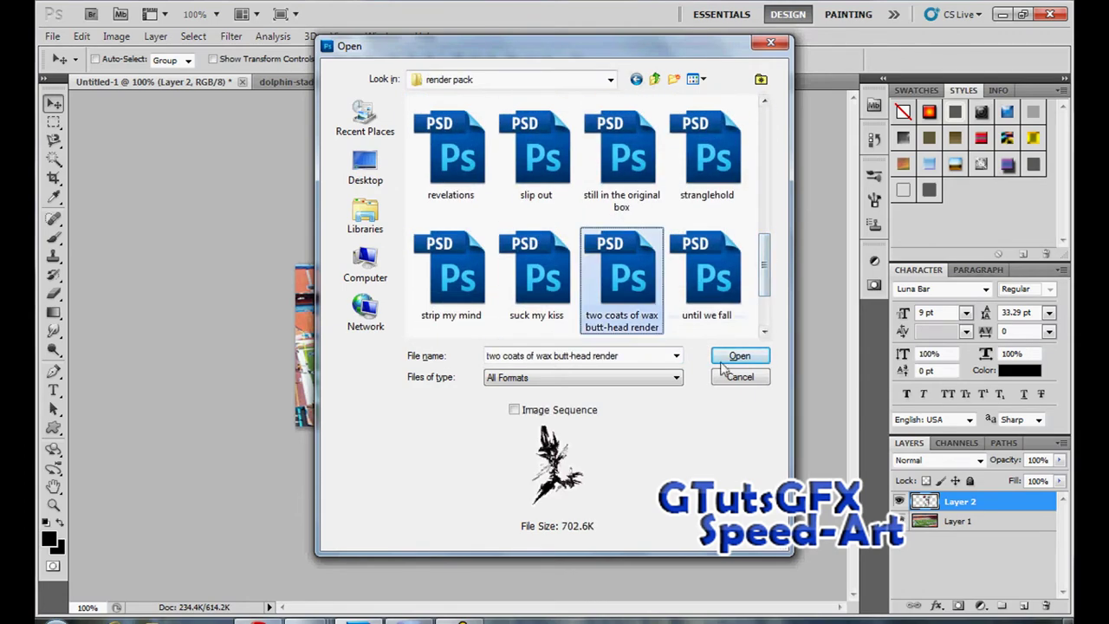
Step: Copy the black shard render into Untitled-1 as a new layer and close RENDER.PSD
drag(609, 479, 630, 498)
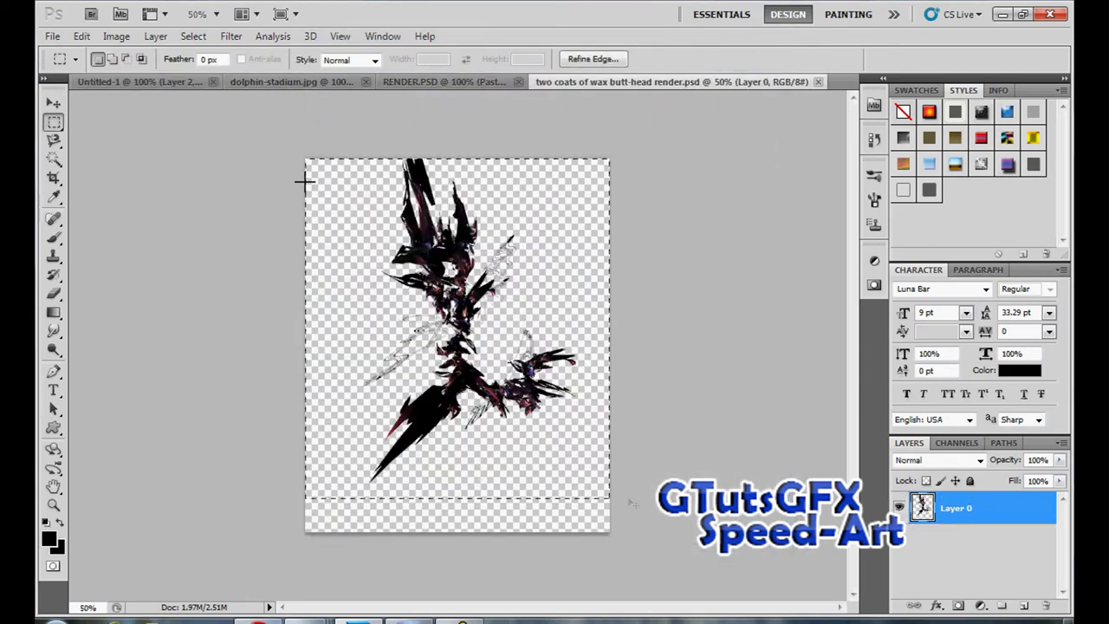
click(143, 86)
click(627, 83)
click(642, 83)
click(527, 248)
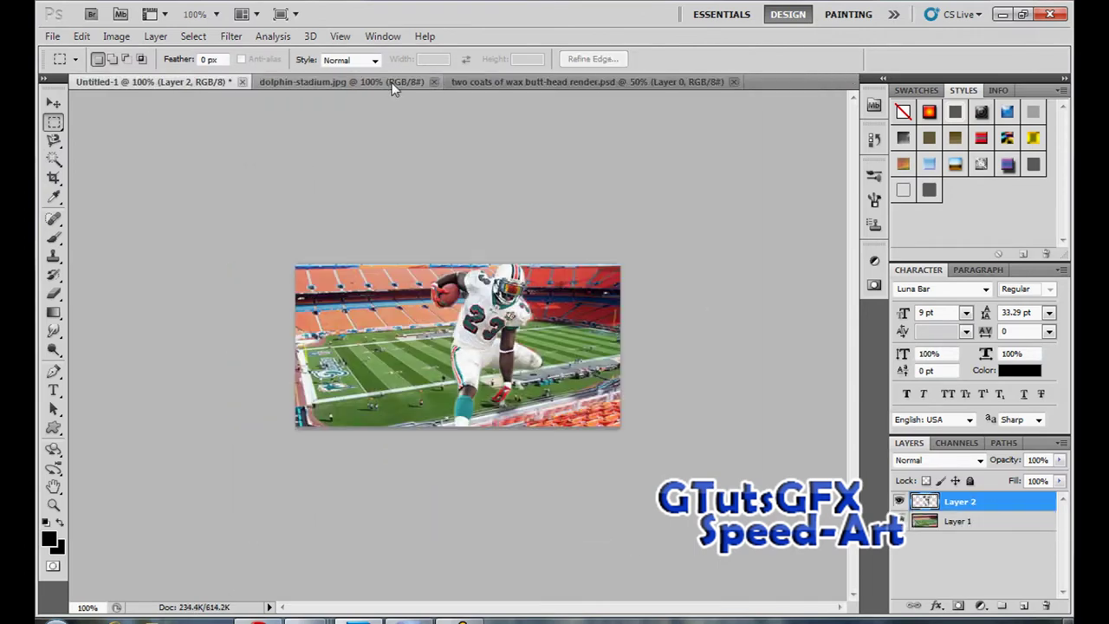
key(ctrl+v)
Step: Stack the player's Layer 2 above the pasted shard layer and shift the shard render upward behind the player
key(v)
click(957, 520)
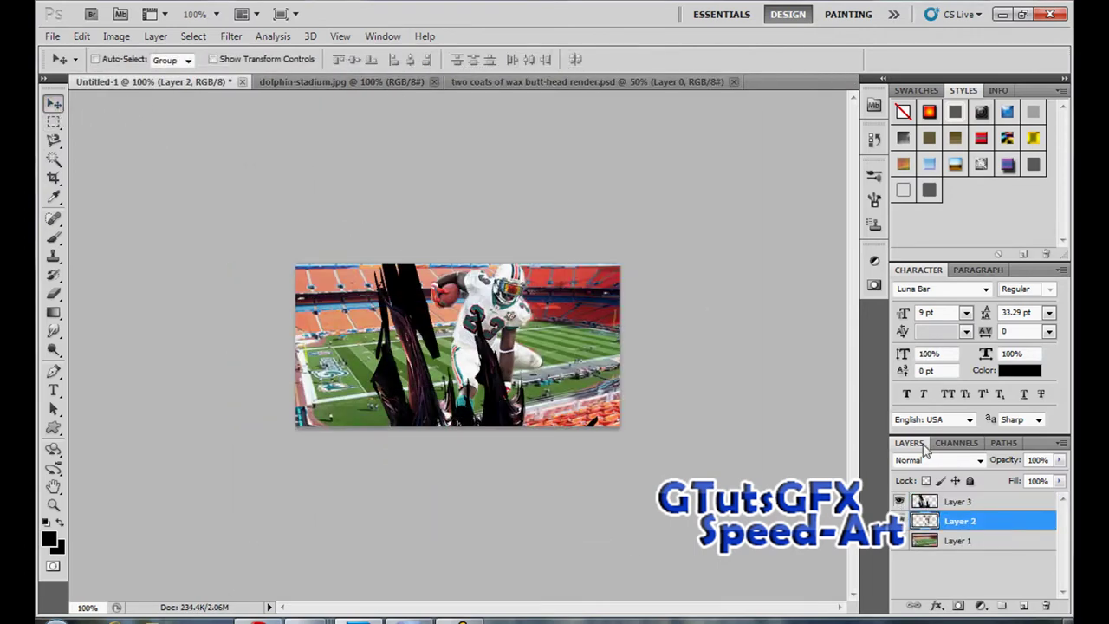
drag(952, 531, 952, 531)
drag(464, 411, 456, 352)
Step: Rotate the shard render on Layer 3 so it spreads diagonally behind the player, and apply the transformation
key(ctrl+t)
drag(289, 206, 398, 356)
drag(543, 507, 418, 148)
click(54, 103)
click(451, 246)
Step: Replace the eraser's brushes with the default set and erase the part of the shard render left of the player
key(e)
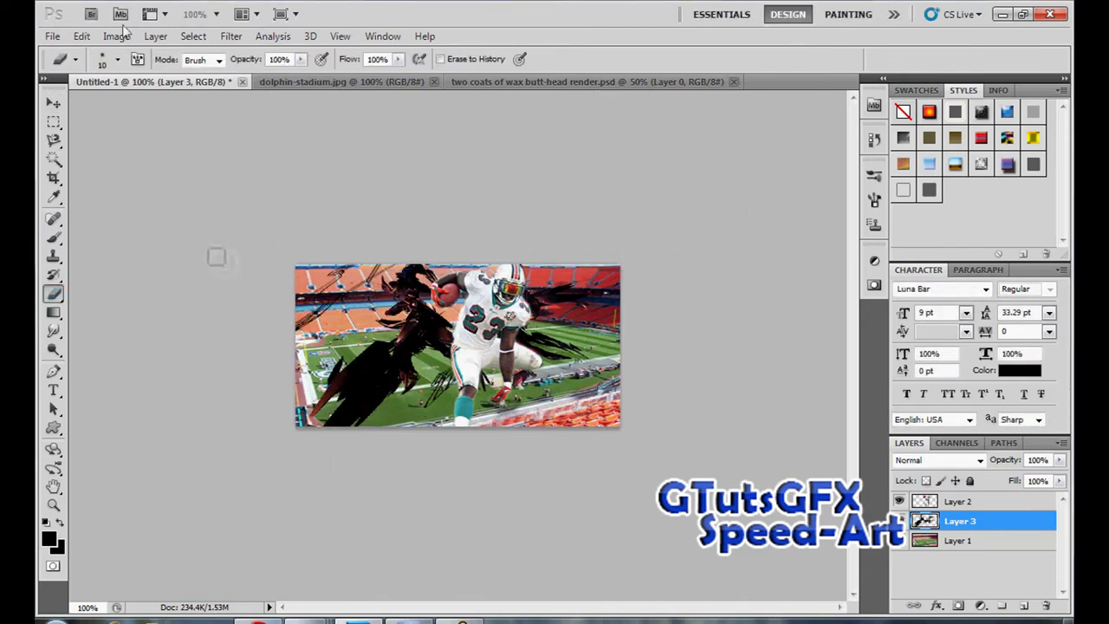
click(76, 58)
click(239, 89)
click(294, 228)
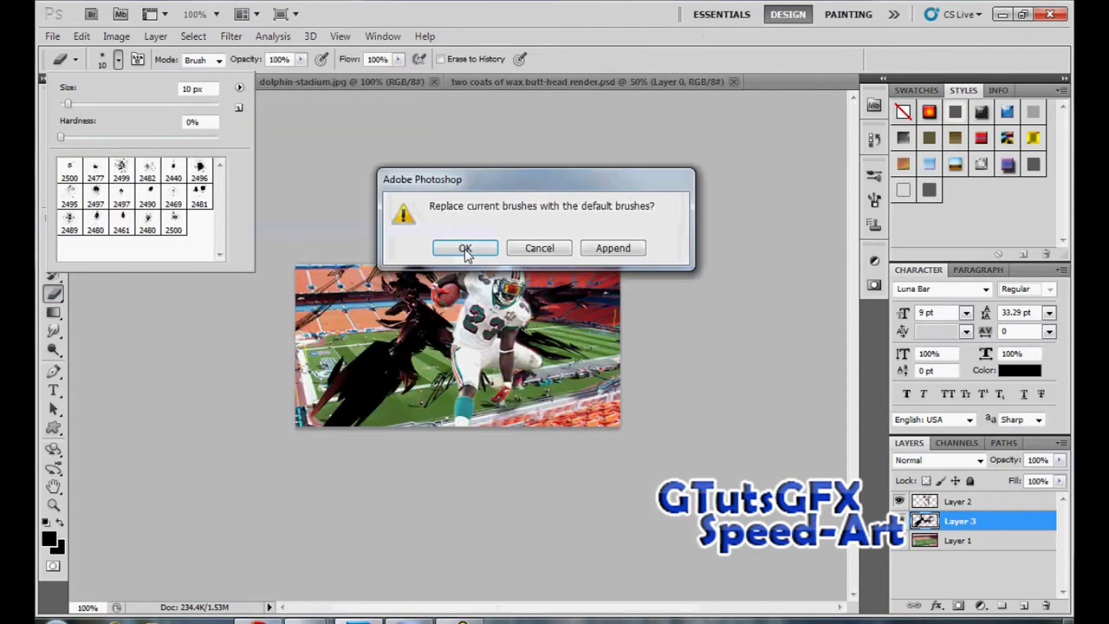
click(471, 247)
mouse_move(326, 395)
mouse_down()
mouse_move(459, 394)
mouse_move(295, 329)
mouse_up()
click(53, 102)
Step: Colorize Layer 3 with Hue/Saturation using hue 193, saturation 50 and lightness -24
key(ctrl+u)
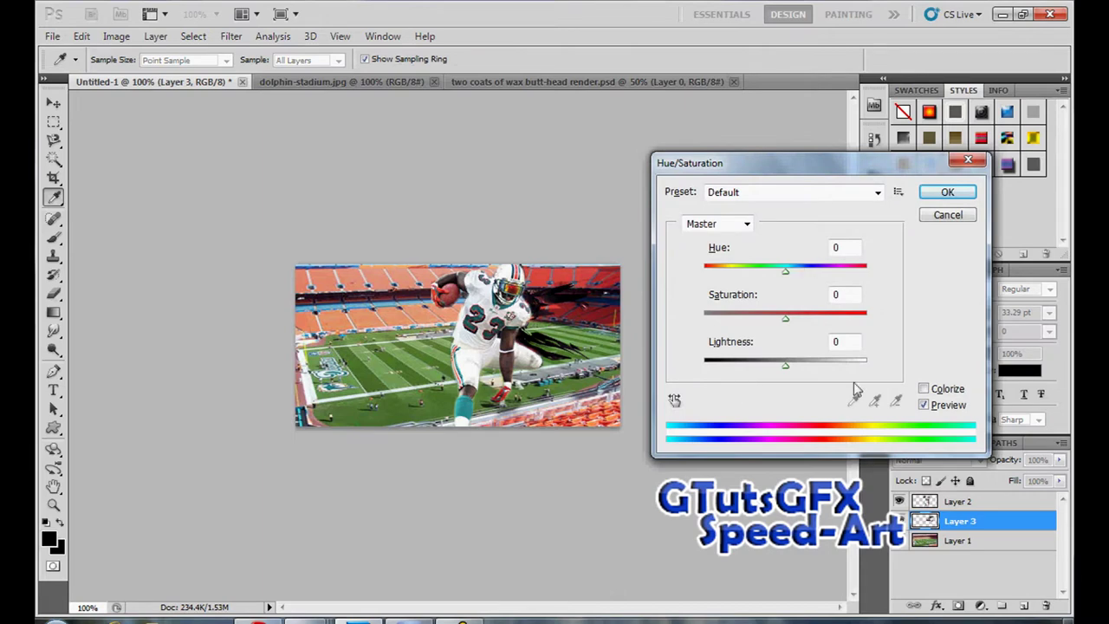
click(924, 388)
drag(752, 317, 784, 319)
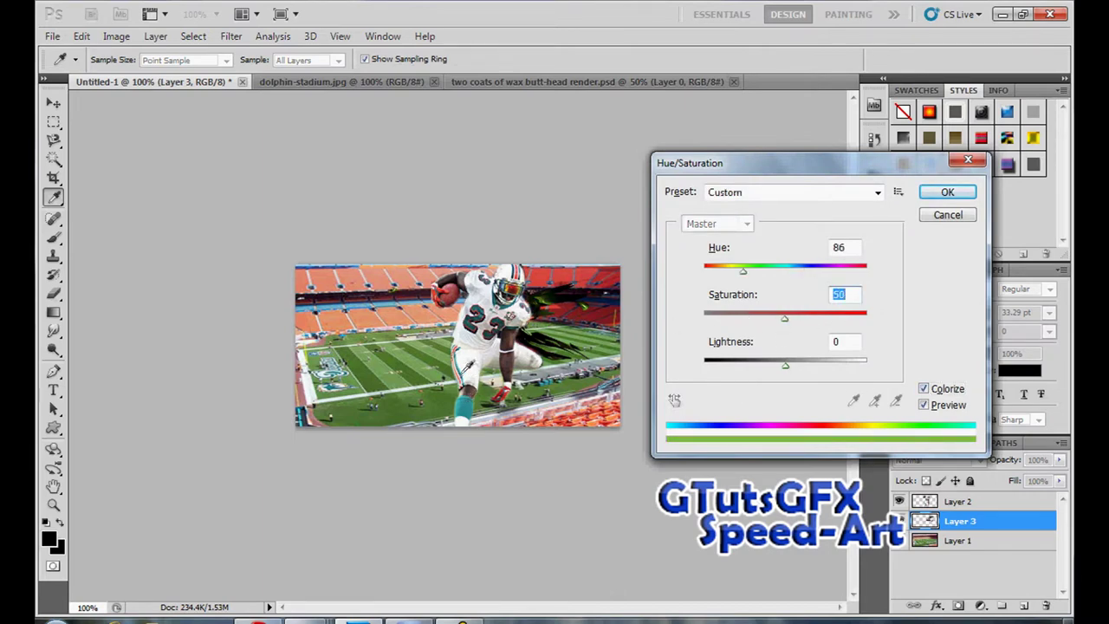
drag(750, 277, 801, 273)
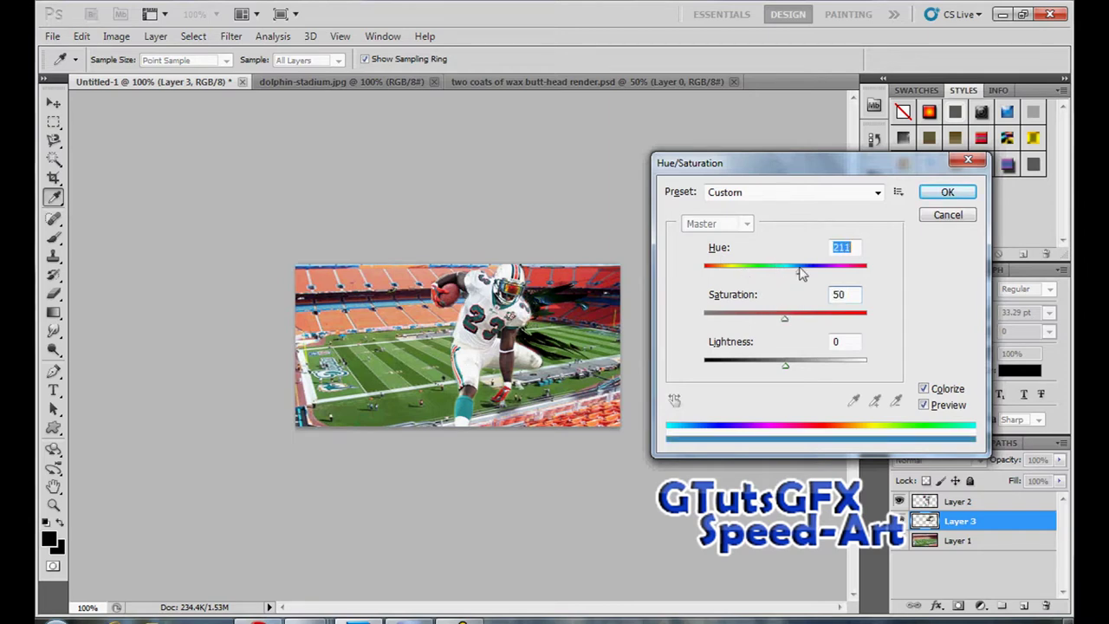
drag(783, 364, 766, 364)
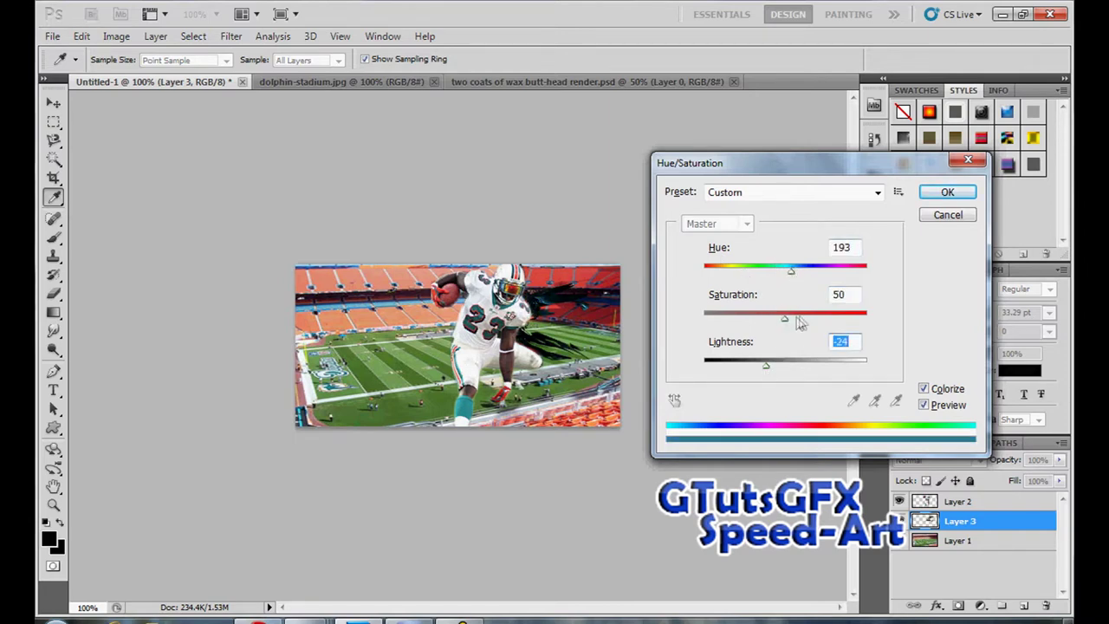
click(946, 192)
Step: Open I am trash.psd from the render pack and copy a section of its artwork into Untitled-1
key(ctrl+o)
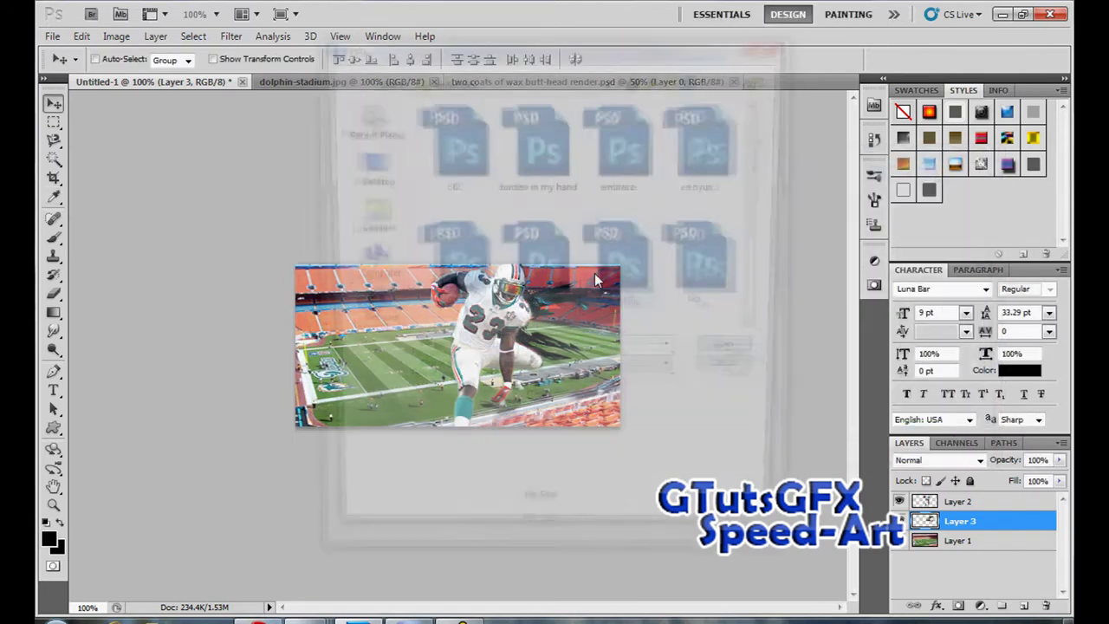
double_click(606, 260)
key(m)
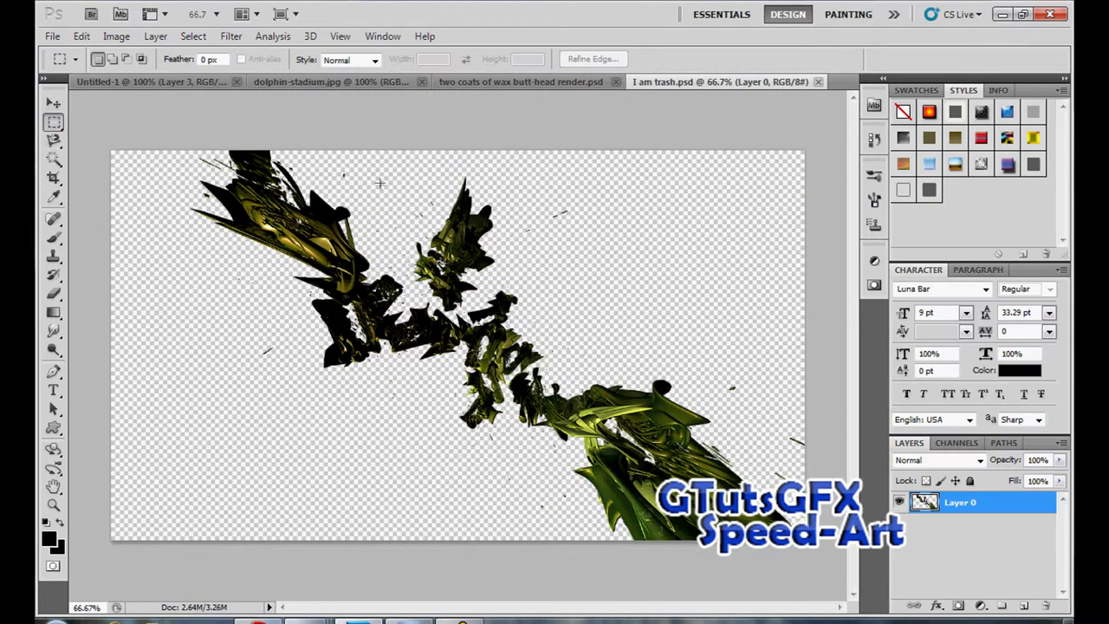
key(ctrl+c)
click(138, 84)
key(ctrl+v)
Step: Rotate the pasted render about -90 degrees behind the player's ball arm and erase its stray piece beside the foot
click(53, 103)
drag(452, 371, 471, 337)
key(ctrl+t)
drag(505, 193, 378, 294)
drag(498, 322, 460, 327)
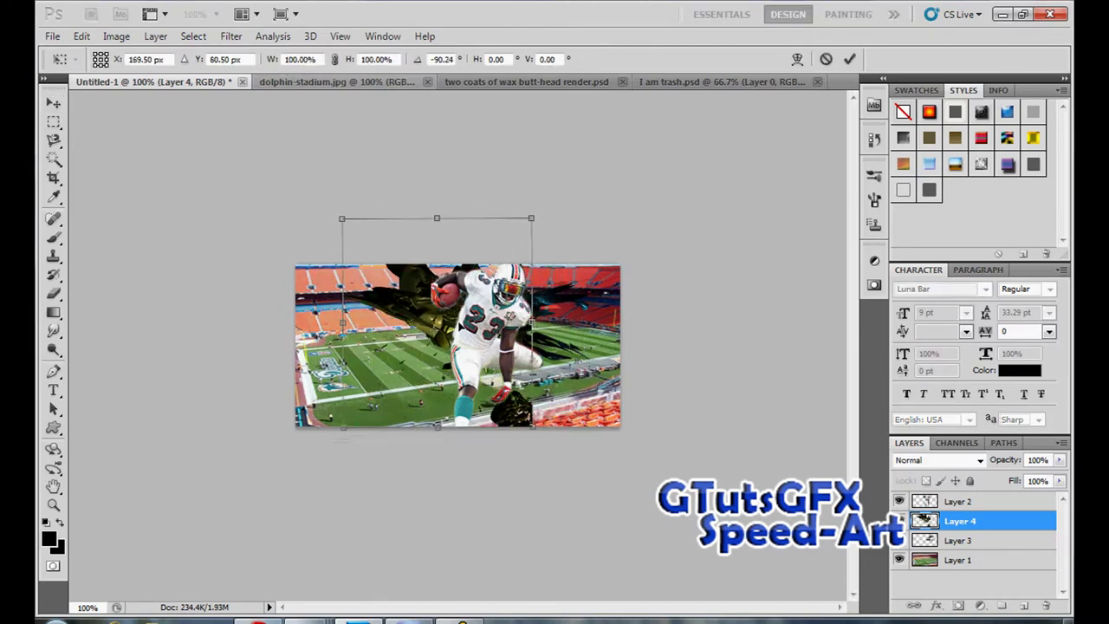
click(54, 103)
click(454, 250)
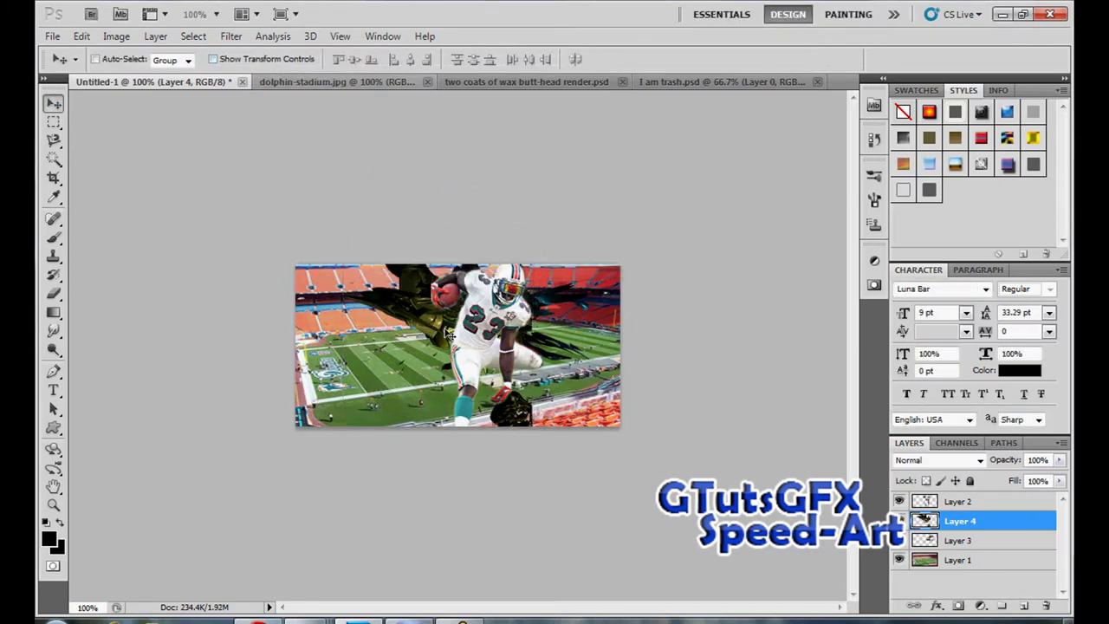
key(b)
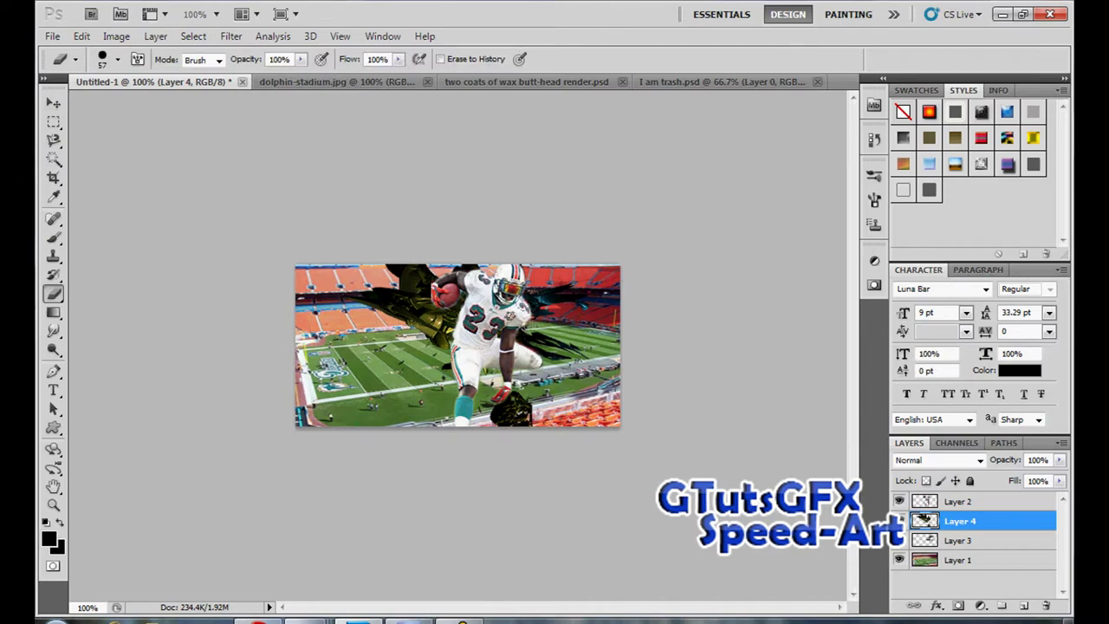
click(54, 103)
Step: Duplicate the player's Layer 2 and clip the original Layer 2 to Layer 4 with a clipping mask
click(980, 503)
key(ctrl+j)
click(980, 520)
right_click(979, 521)
click(990, 318)
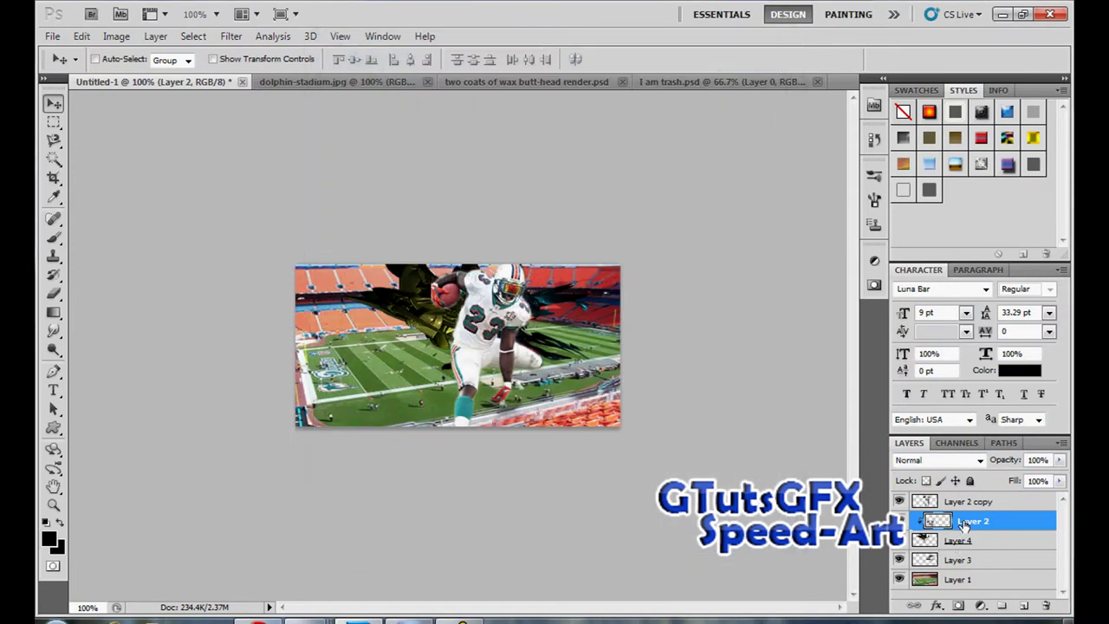
Step: Erase the upper part of the render on Layer 4 and colorize the rest teal with Hue/Saturation
click(957, 540)
key(e)
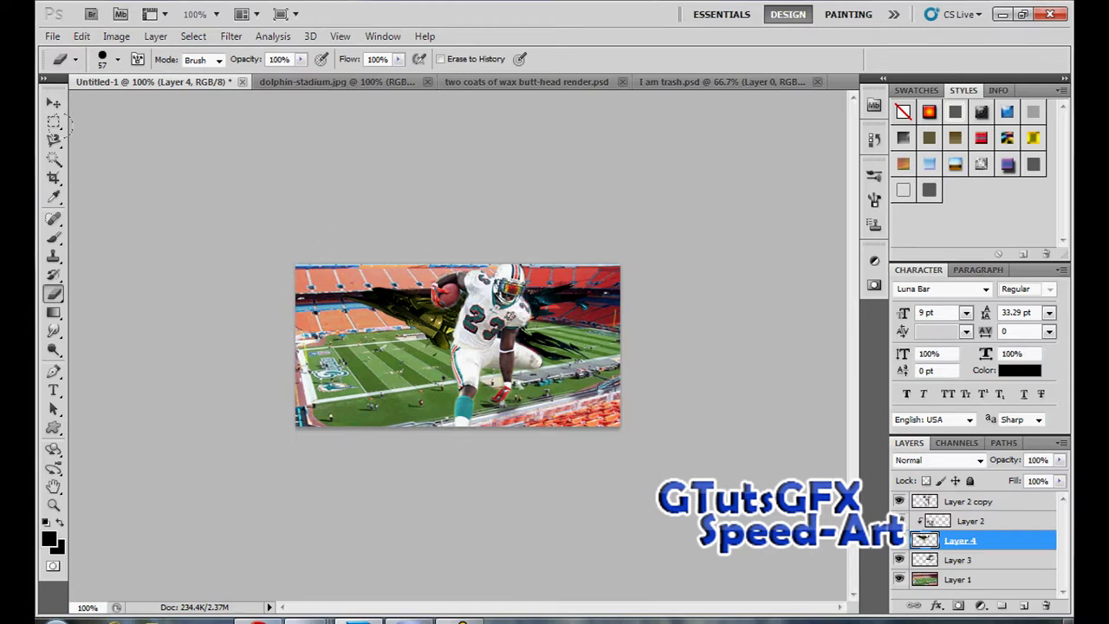
key(ctrl+u)
click(925, 389)
drag(710, 270, 784, 276)
key(Return)
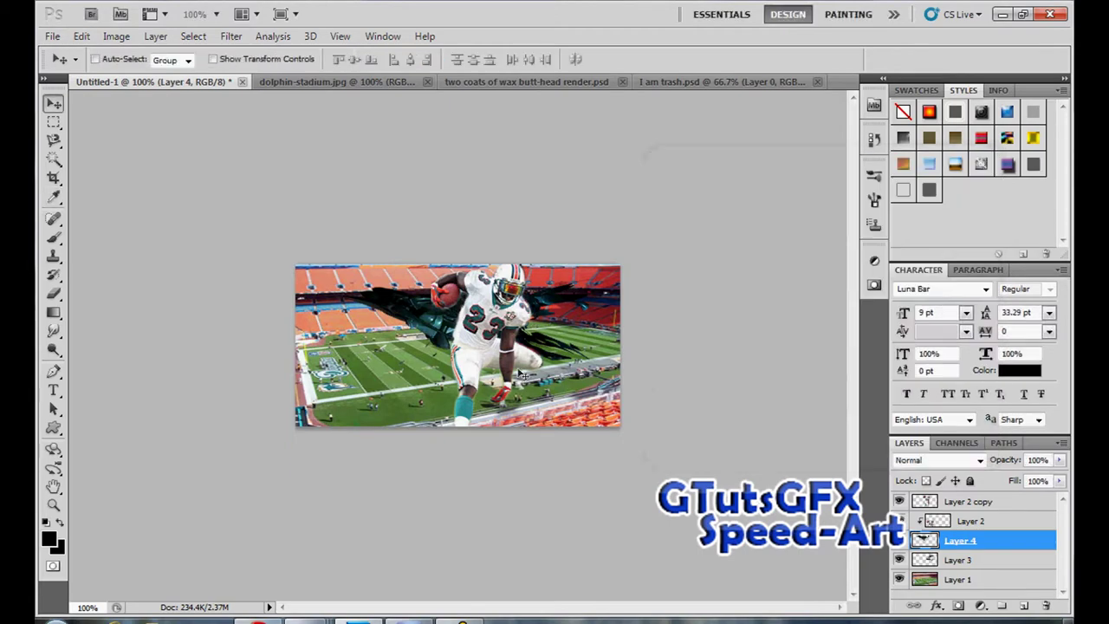
Step: Open ready made.psd from the render pack and select the upper-right section of its artwork
key(ctrl+o)
scroll(719, 260, down, 2)
click(726, 297)
click(751, 360)
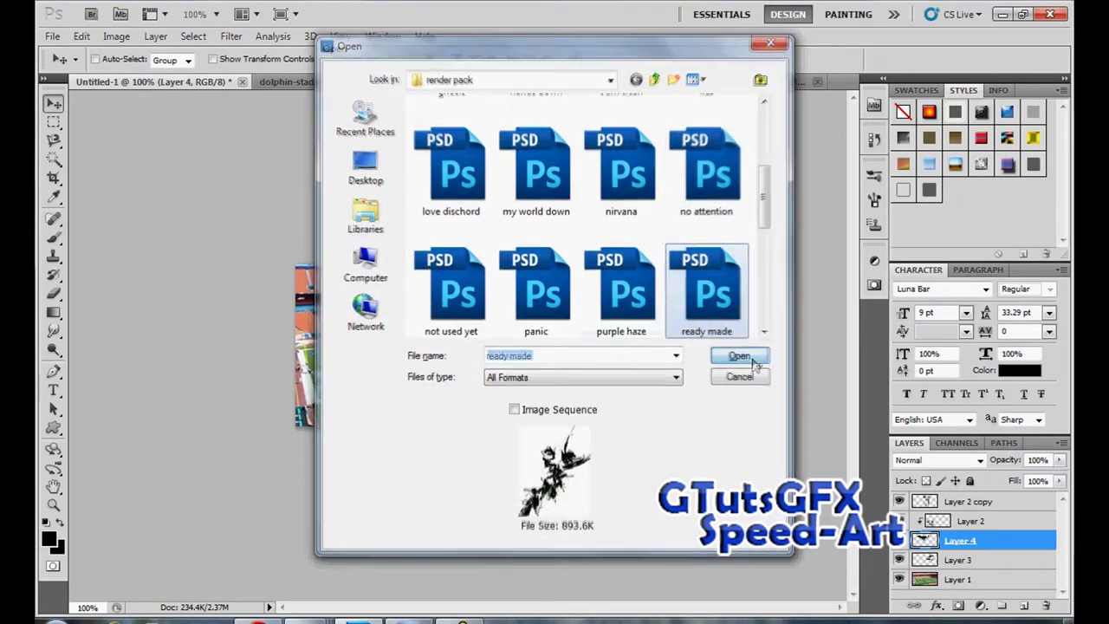
click(53, 123)
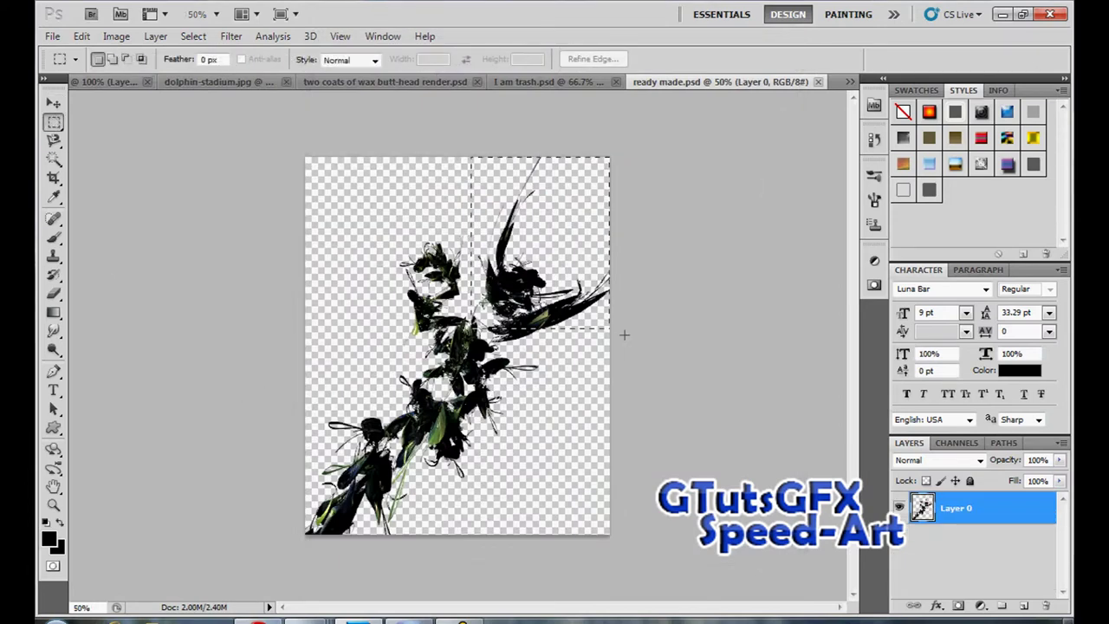
drag(623, 336, 631, 341)
Step: Close the two coats of wax and I am trash documents, and paste the copied section above Layer 2 in Untitled-1
click(615, 83)
click(614, 82)
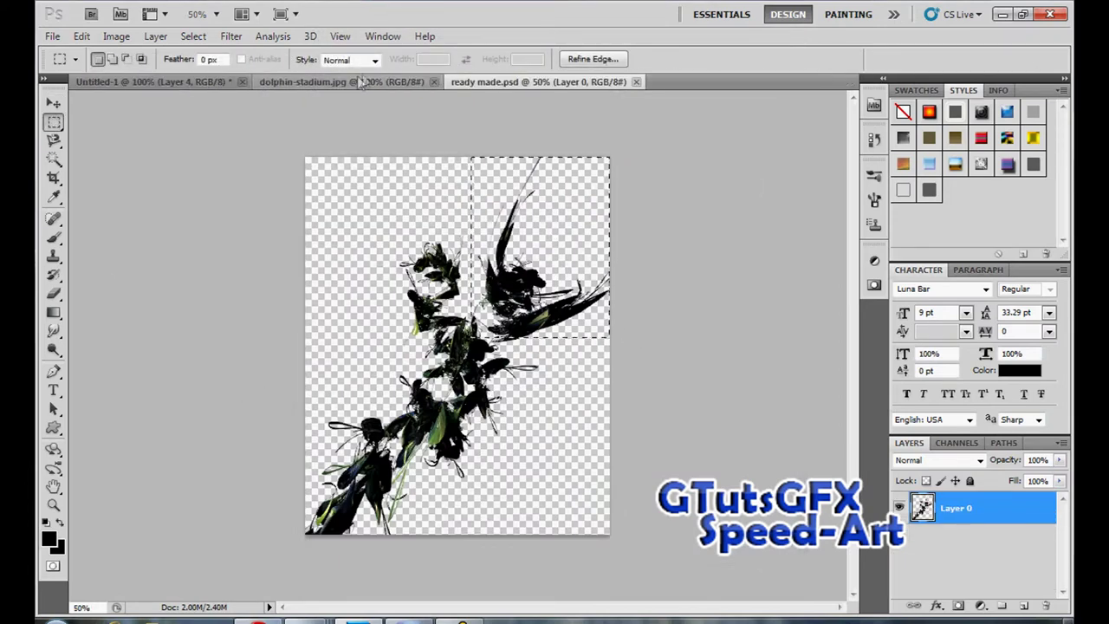
click(208, 83)
click(1033, 522)
key(ctrl+v)
Step: Try rotating the pasted render to about 145.5 degrees, scaled to about 92% by 94%, behind the player's lower half
click(54, 104)
drag(412, 365, 468, 184)
key(ctrl+t)
drag(370, 193, 383, 423)
drag(465, 137, 456, 168)
drag(327, 213, 527, 235)
drag(612, 218, 347, 369)
drag(409, 337, 525, 502)
drag(679, 325, 693, 347)
drag(609, 423, 500, 419)
click(54, 103)
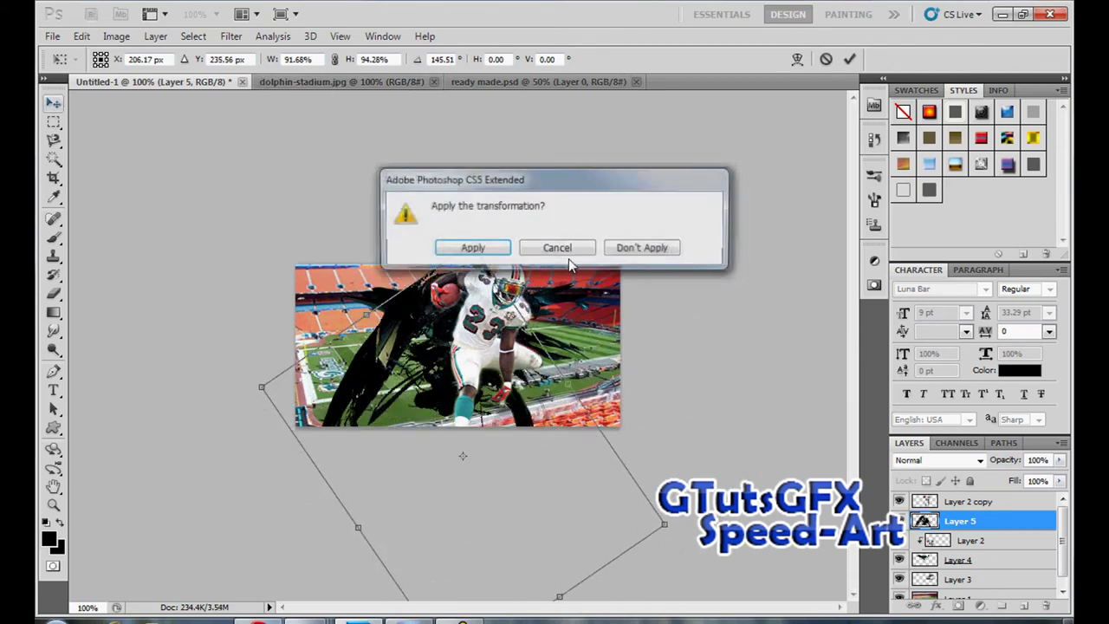
click(470, 242)
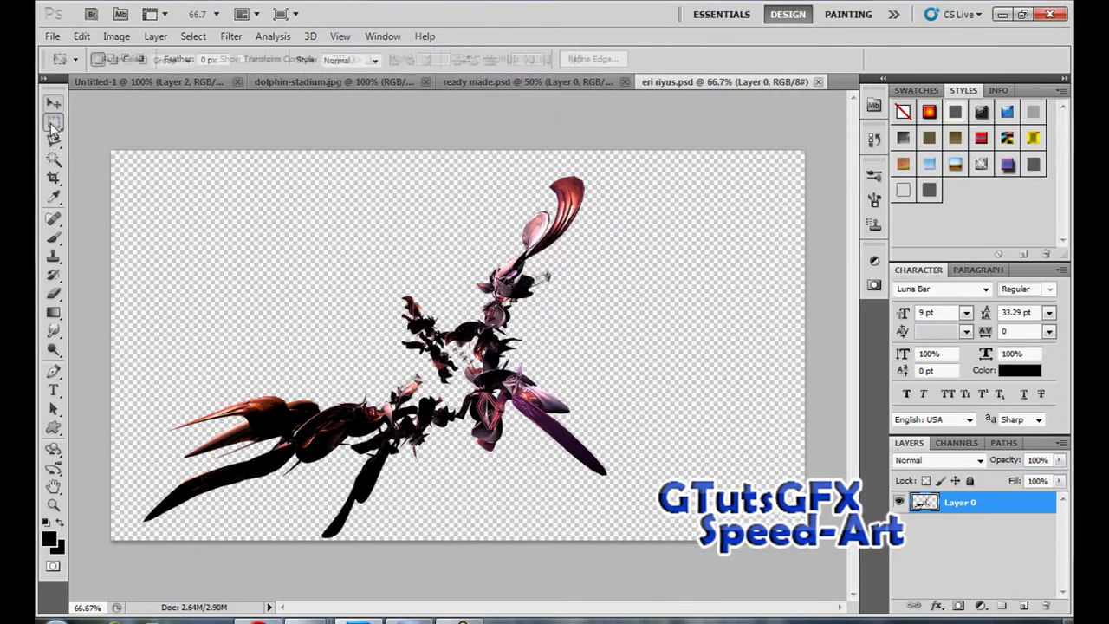
Step: Copy the upper-central section of the eri riyus.psd artwork into Untitled-1 and shift it left behind the player
key(m)
drag(331, 162, 648, 363)
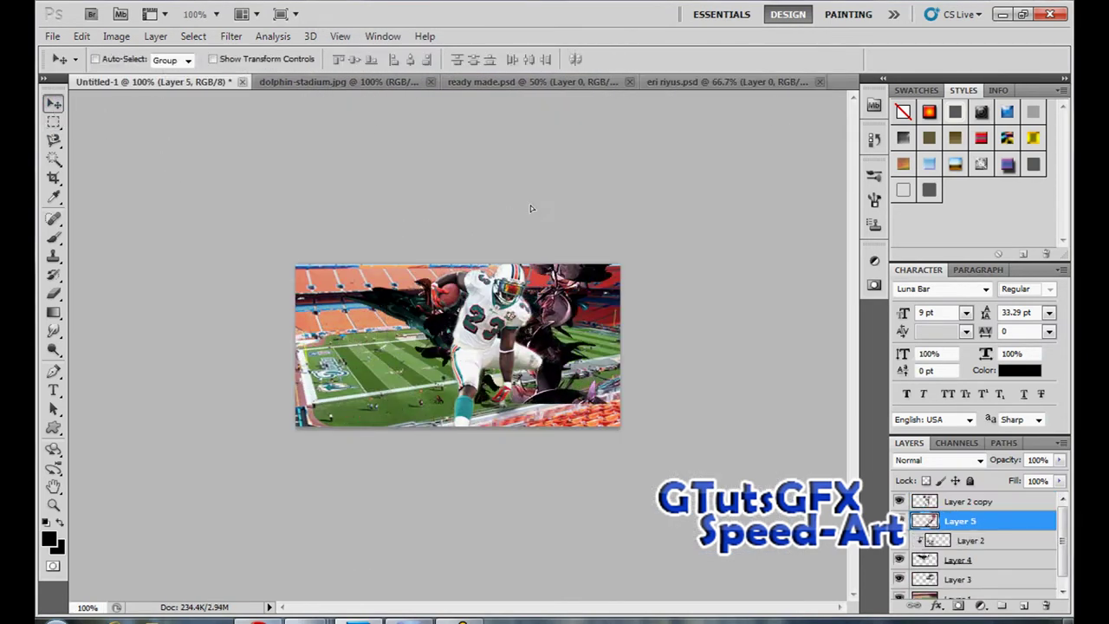
drag(531, 208, 458, 214)
Step: Rotate and move the Layer 5 render behind the player's lower left side, and erase its part around the helmet
click(258, 62)
drag(373, 104, 270, 291)
drag(416, 359, 321, 360)
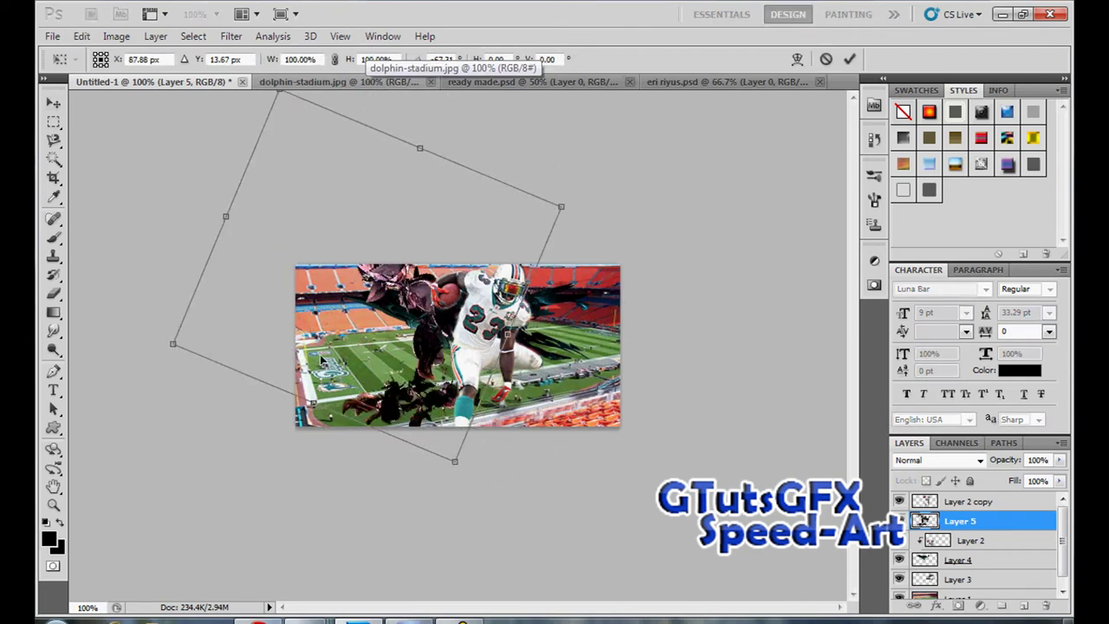
key(v)
key(Return)
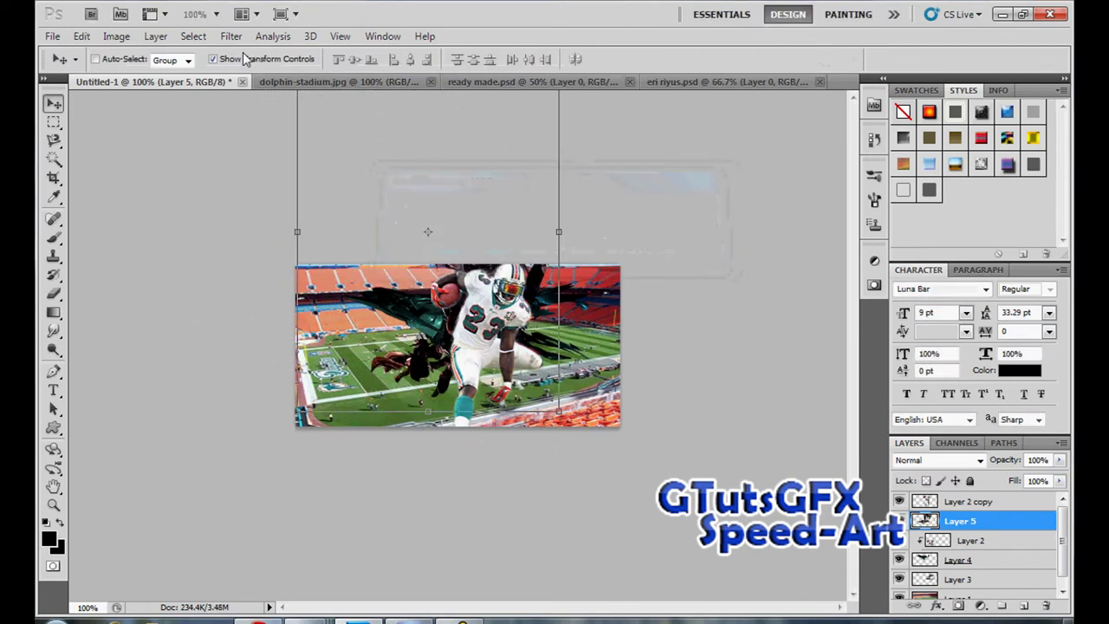
key(e)
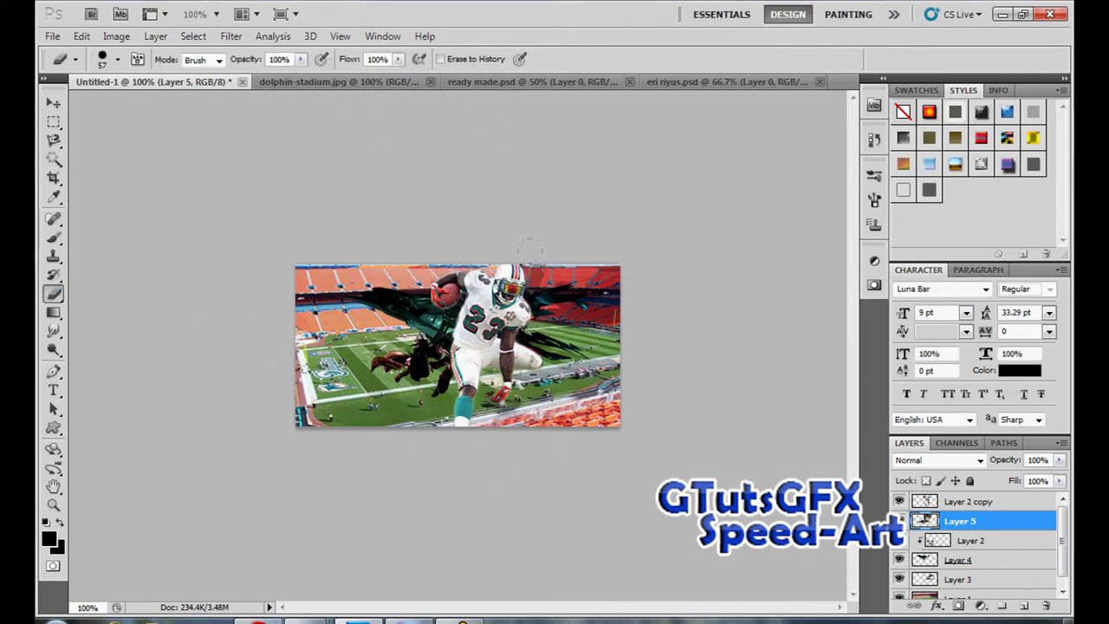
Step: Colorize the Layer 5 render with a hue of 178 and a saturation of 32
key(i)
key(ctrl+u)
click(923, 388)
drag(705, 271, 755, 272)
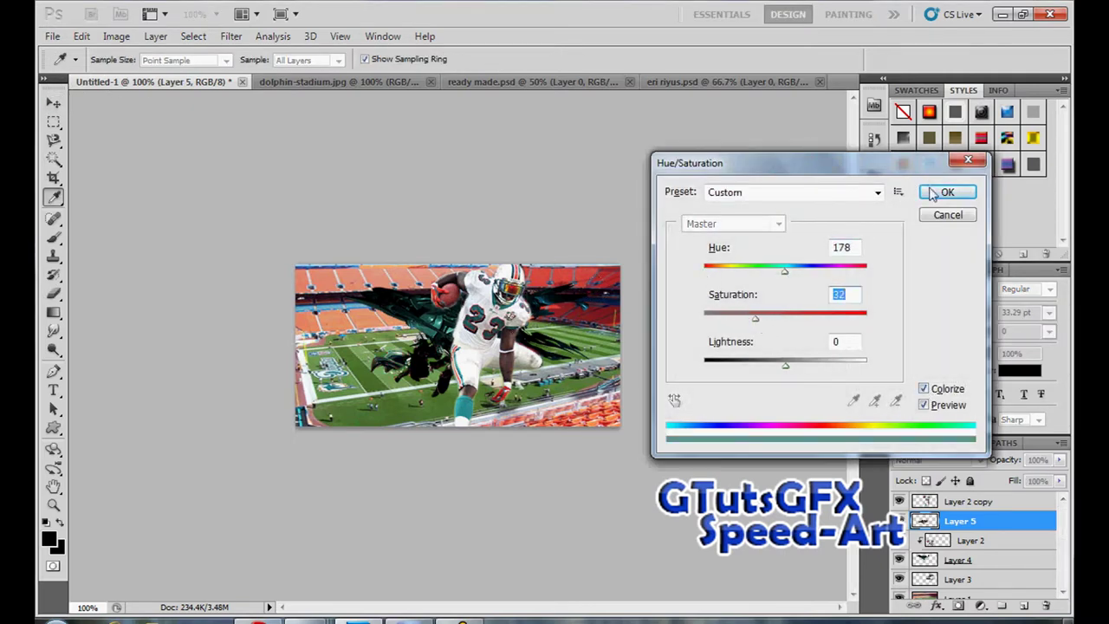
click(931, 192)
key(v)
Step: Add a new empty layer directly above Layer 5
click(955, 506)
click(961, 524)
key(ctrl+shift+n)
key(Return)
Step: Replace the current Brush tool presets with the Hi_Res_Splatter_PS_Brush_Set_by_fudgegraphics set
click(59, 244)
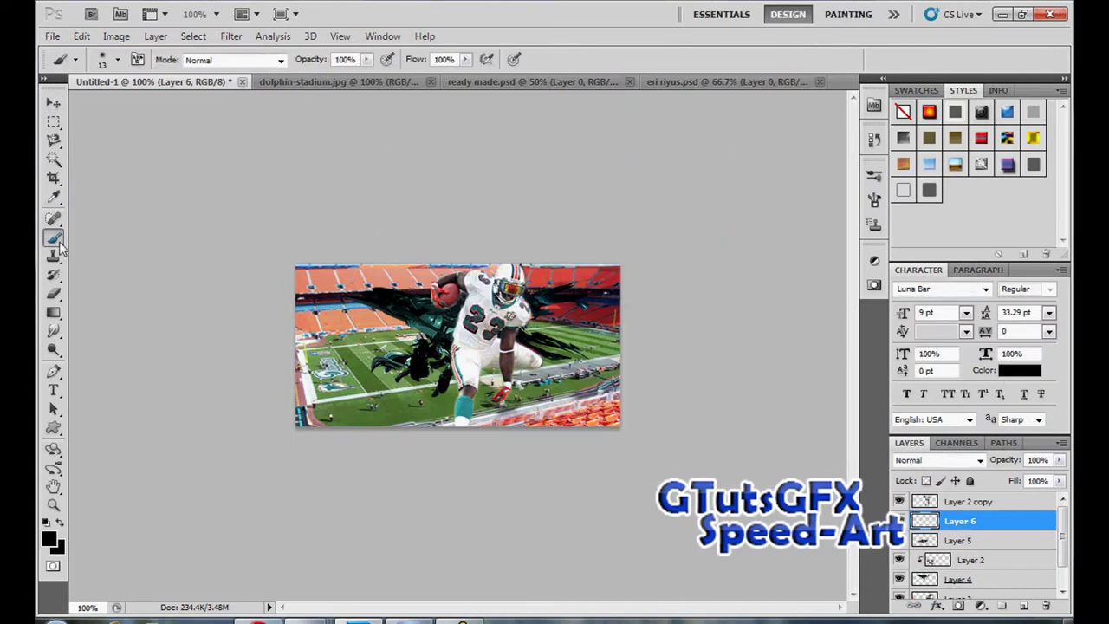
click(117, 59)
click(239, 88)
click(325, 530)
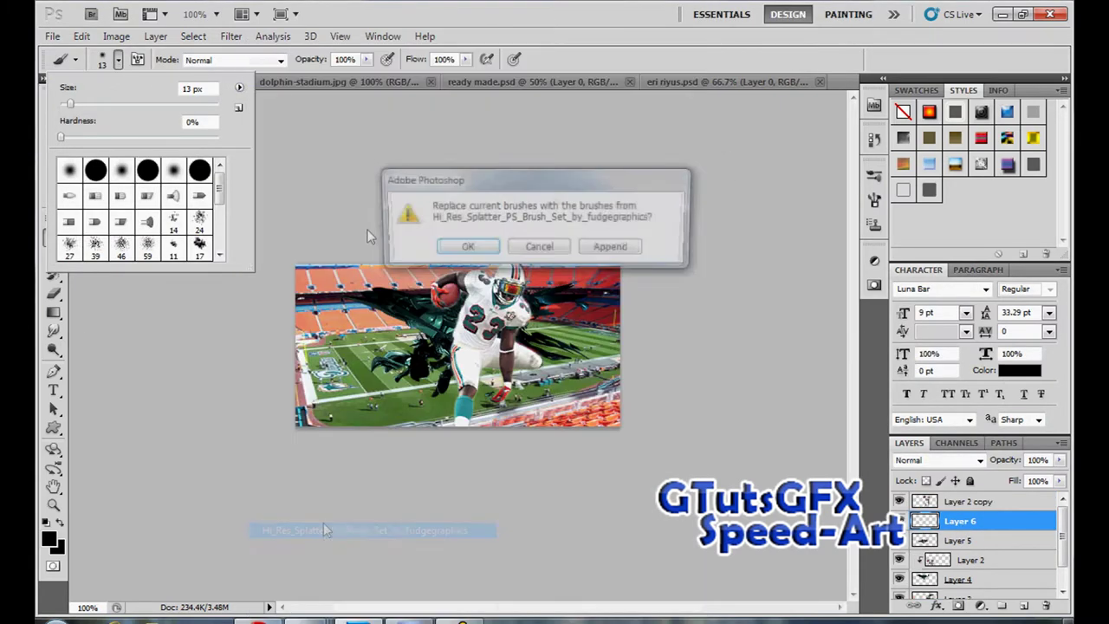
click(468, 246)
Step: Sample the teal of the player's sock as foreground colour and stamp splatters around the player on Layer 6 at about 172 to 178 px
click(49, 539)
click(464, 403)
click(979, 143)
click(117, 59)
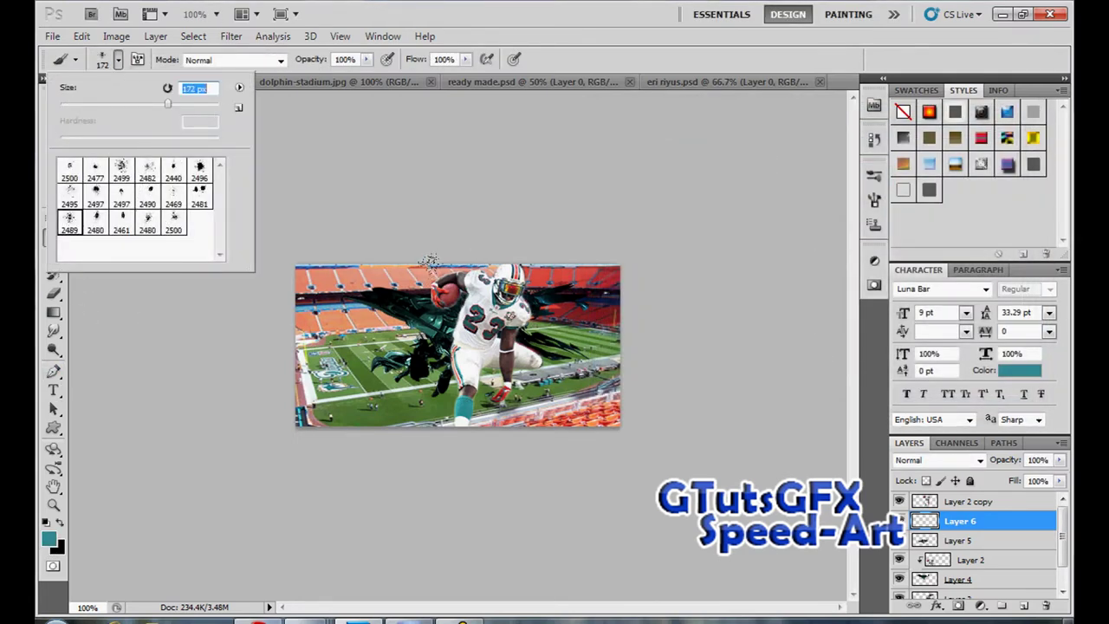
click(392, 405)
click(117, 60)
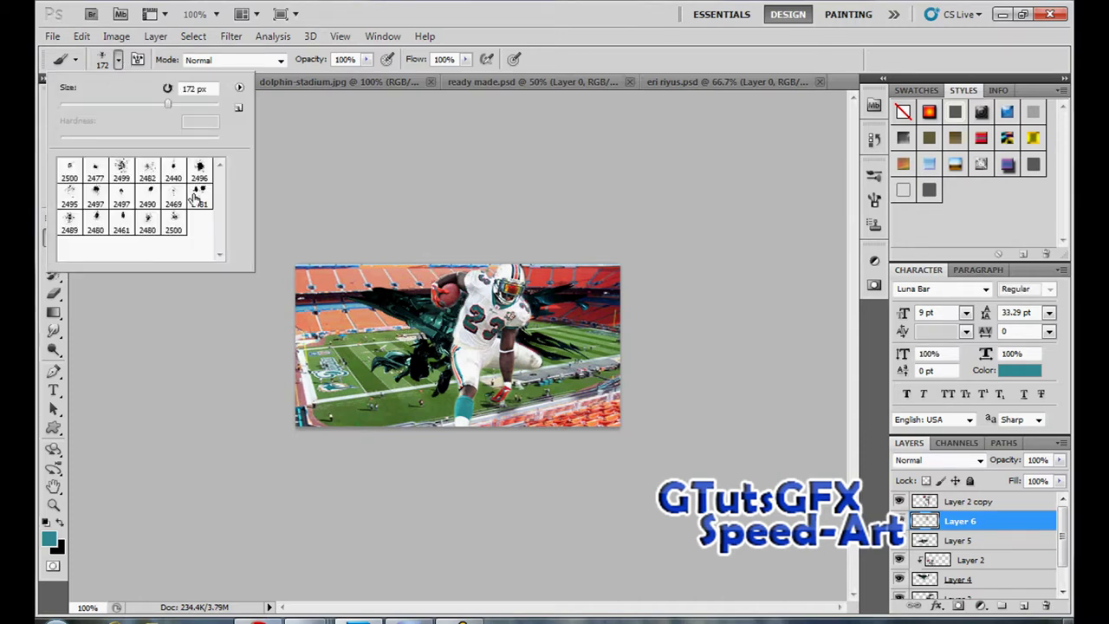
click(420, 281)
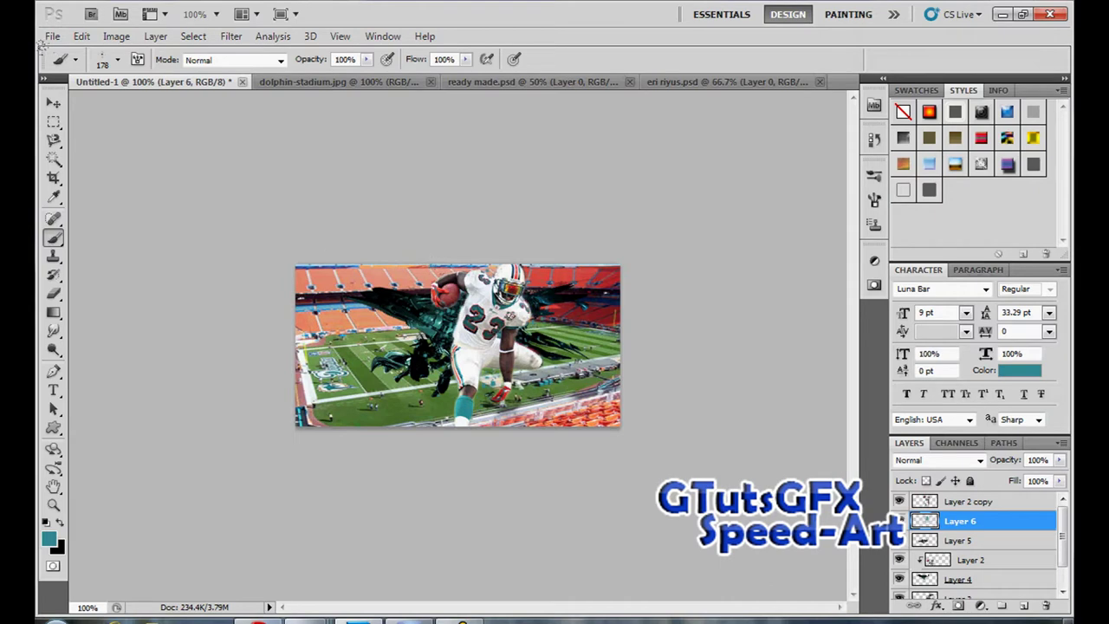
Step: Duplicate the player layer Layer 2 copy and clip the lower copy to the Layer 6 splatters
click(54, 103)
click(960, 505)
key(ctrl+j)
click(960, 521)
right_click(960, 520)
click(971, 317)
Step: Duplicate the clipped player layer two more times and clip both duplicates to the Layer 6 splatters
key(ctrl+j)
right_click(977, 523)
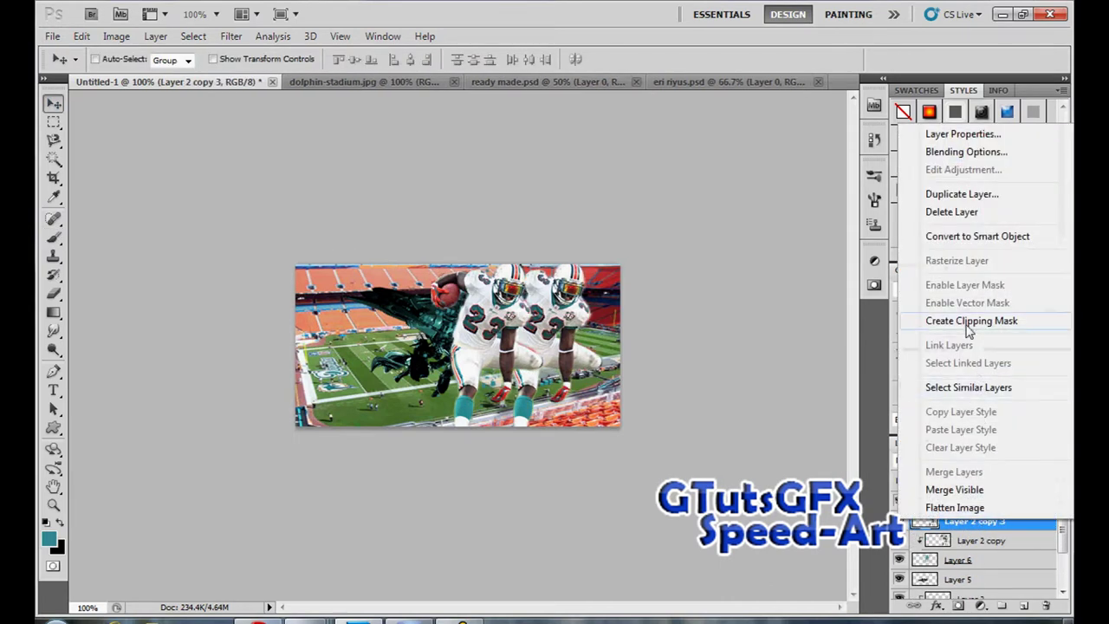
click(971, 317)
key(ctrl+j)
right_click(962, 526)
click(971, 322)
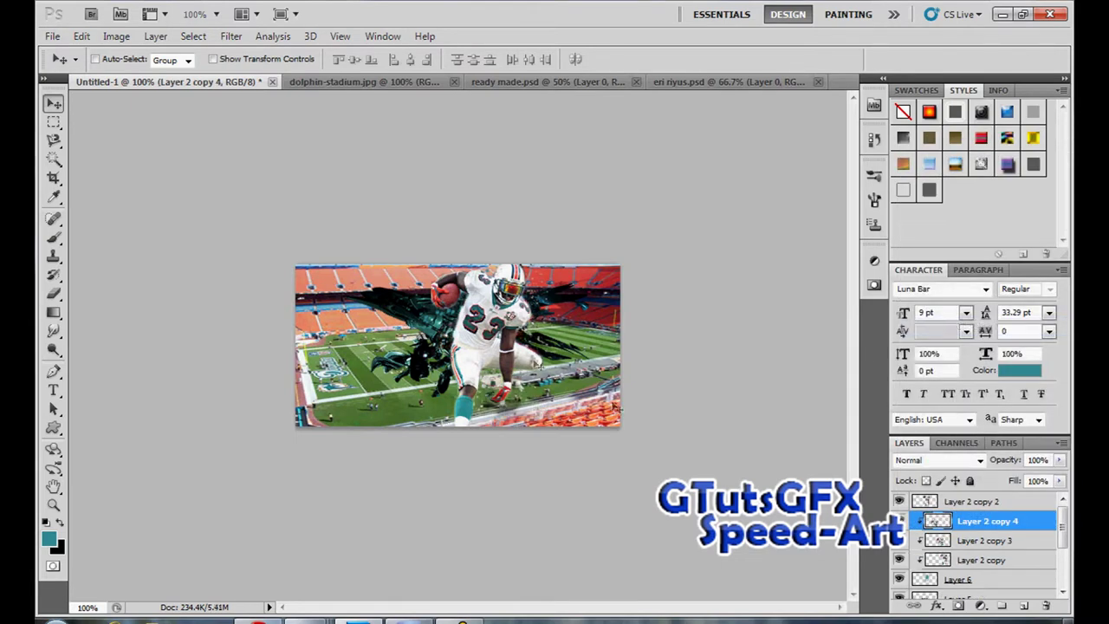
Step: Duplicate the top player layer, Layer 2 copy 2, and make the lower of the two active
click(965, 503)
key(ctrl+j)
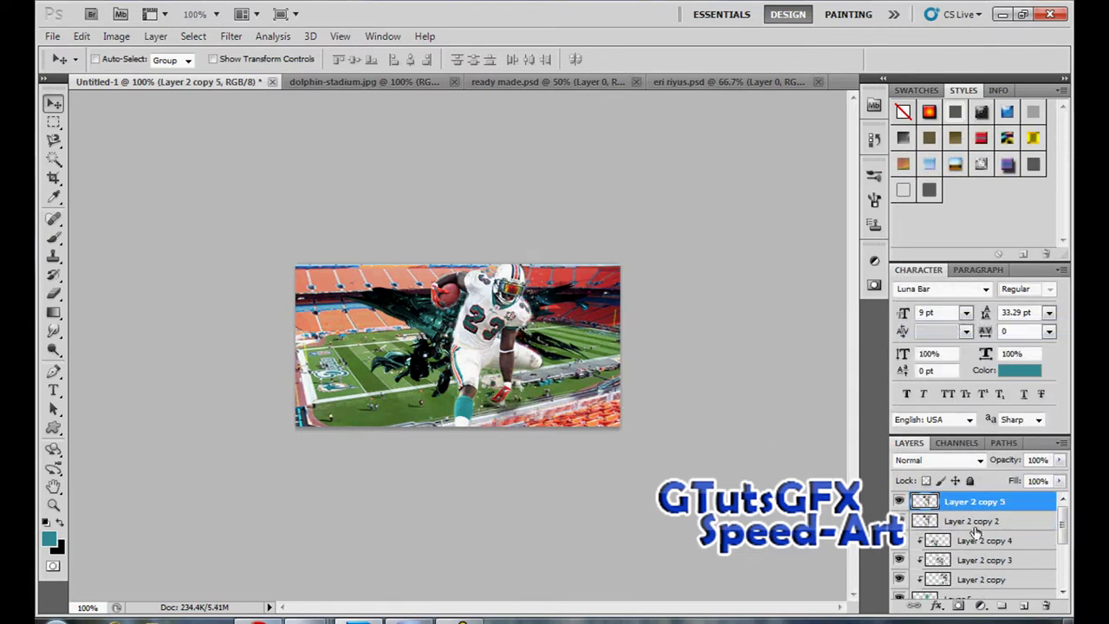
click(969, 525)
Step: Load the f brush set for the Smudge tool and choose its X-shaped tip at 21 px
click(54, 330)
click(119, 60)
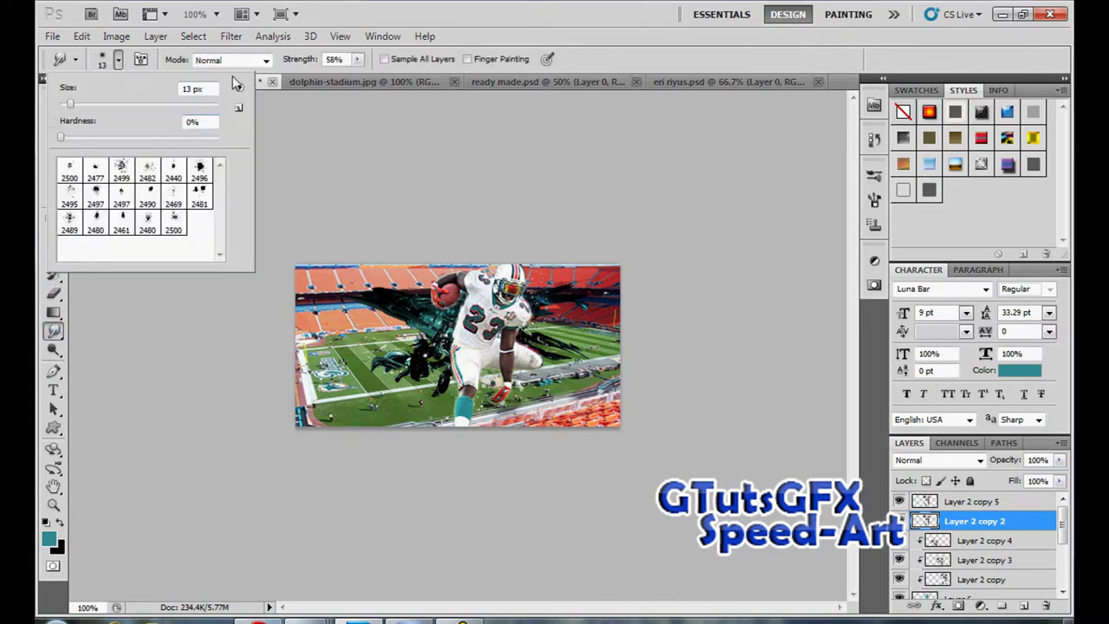
click(240, 88)
click(541, 225)
click(476, 249)
scroll(73, 233, down, 5)
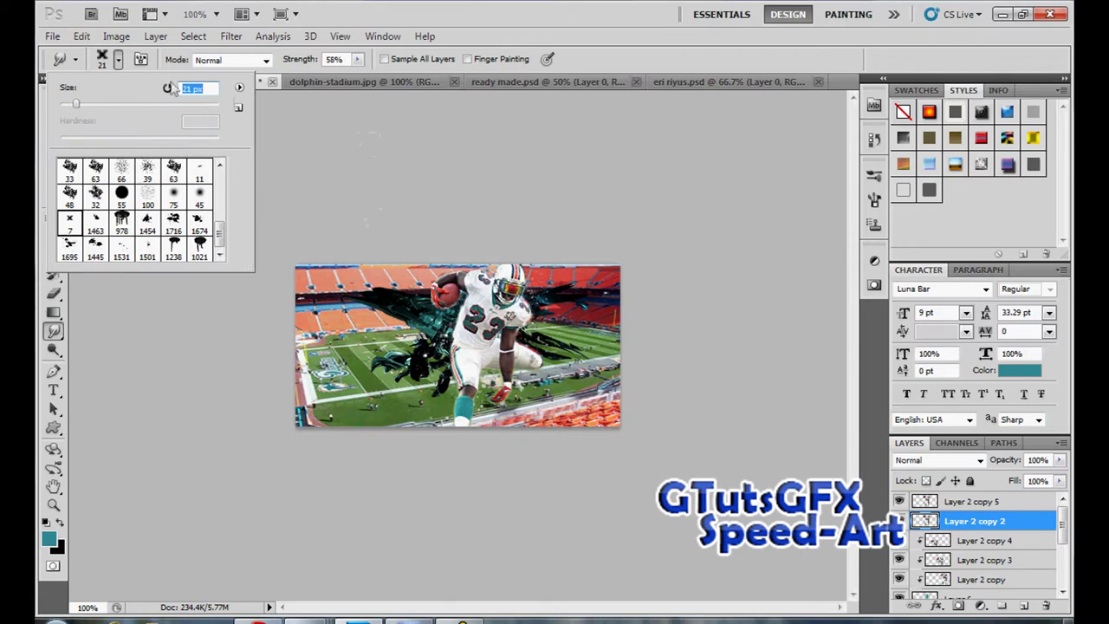
Step: Set the smudge brush's shape dynamics to 62% size jitter, 39% minimum diameter, 32% angle jitter and 34% roundness jitter
click(141, 59)
click(605, 247)
click(608, 232)
drag(824, 205, 785, 205)
drag(725, 249, 748, 249)
drag(764, 309, 734, 310)
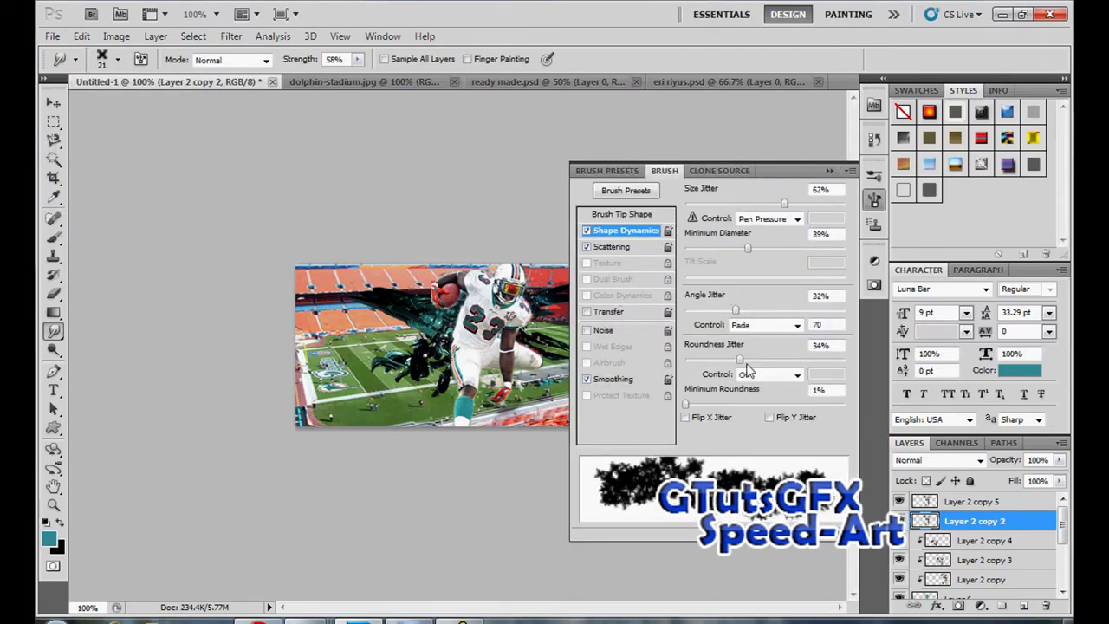
Step: Set the brush's scattering count to 5 with about 7% count jitter, fine-tune the scatter, and smudge Layer 2 copy 2 outward around the player
click(624, 246)
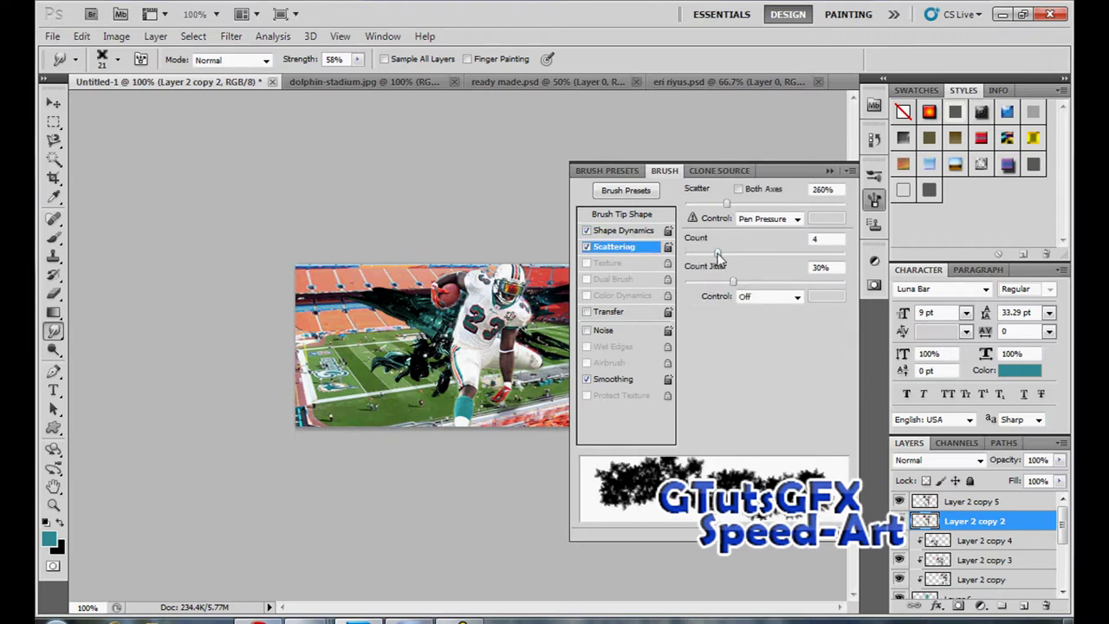
mouse_move(717, 252)
mouse_down()
mouse_move(728, 252)
mouse_move(701, 283)
mouse_up()
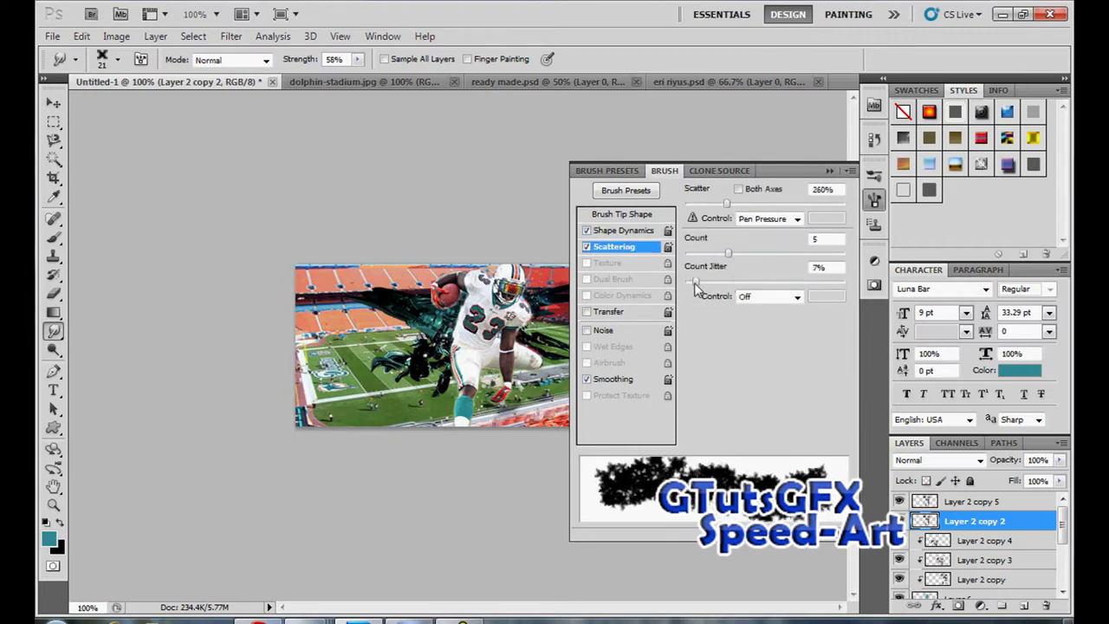
drag(731, 206, 728, 206)
click(830, 170)
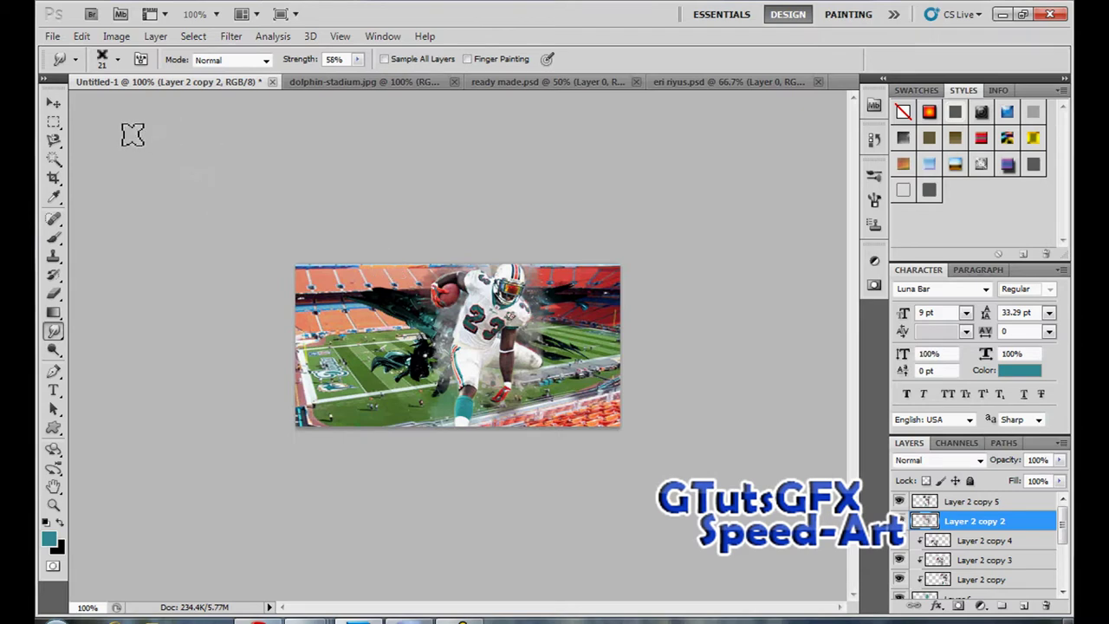
Step: Duplicate the top player layer and clip Layer 2 copy 5 to the smudged Layer 2 copy 2
click(56, 103)
click(992, 502)
key(ctrl+j)
right_click(1001, 521)
click(970, 317)
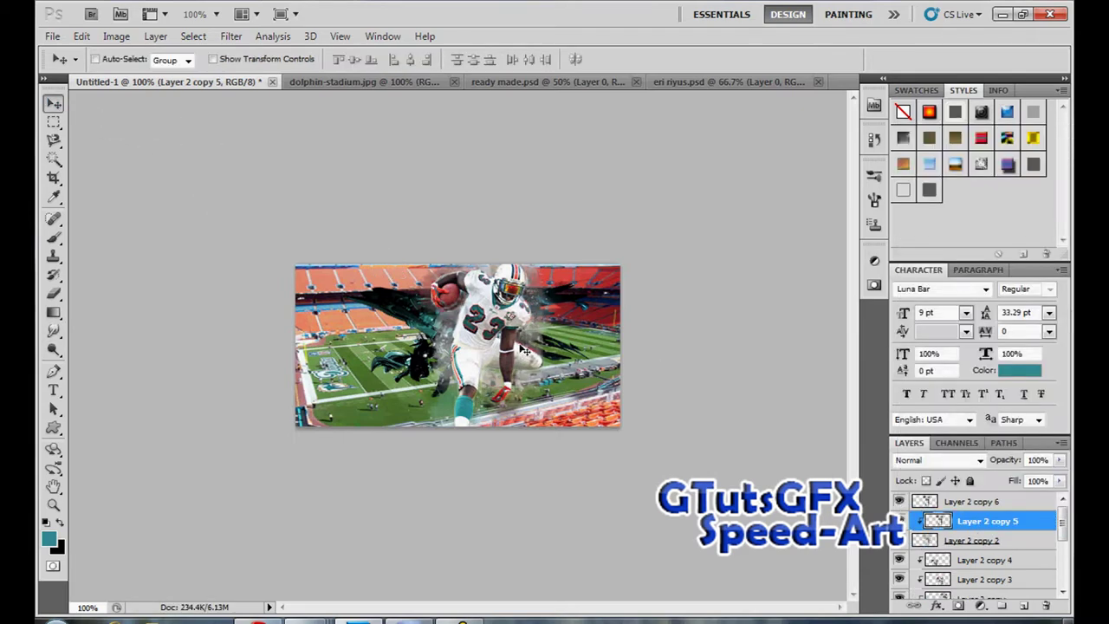
Step: Set the clipped Layer 2 copy 5 to Overlay blend mode at 57% opacity
click(937, 460)
click(931, 347)
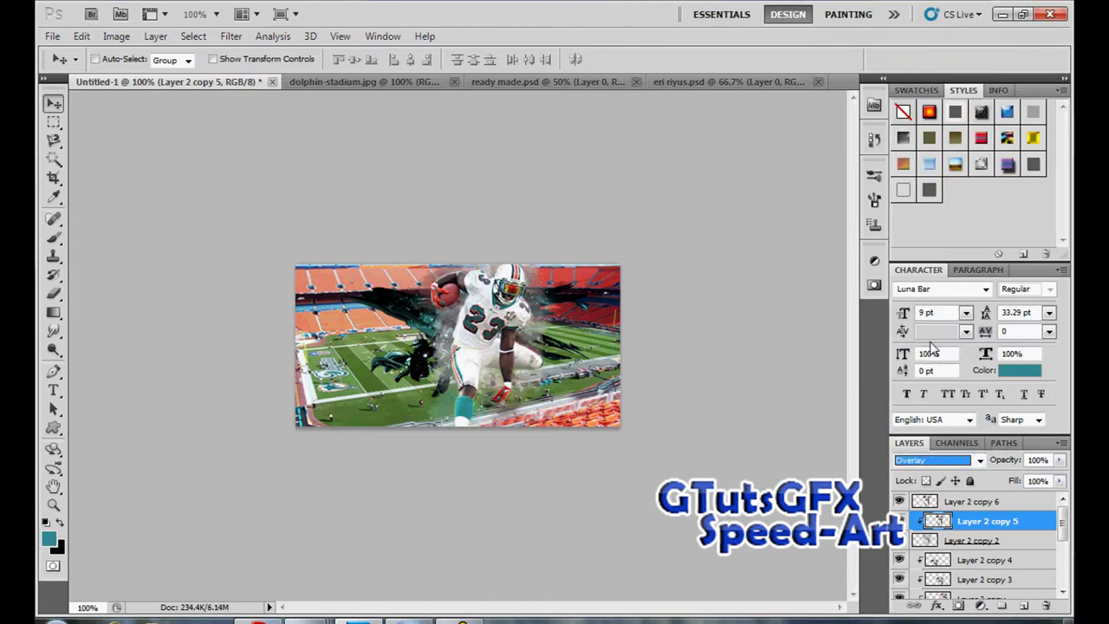
drag(1059, 460, 1034, 481)
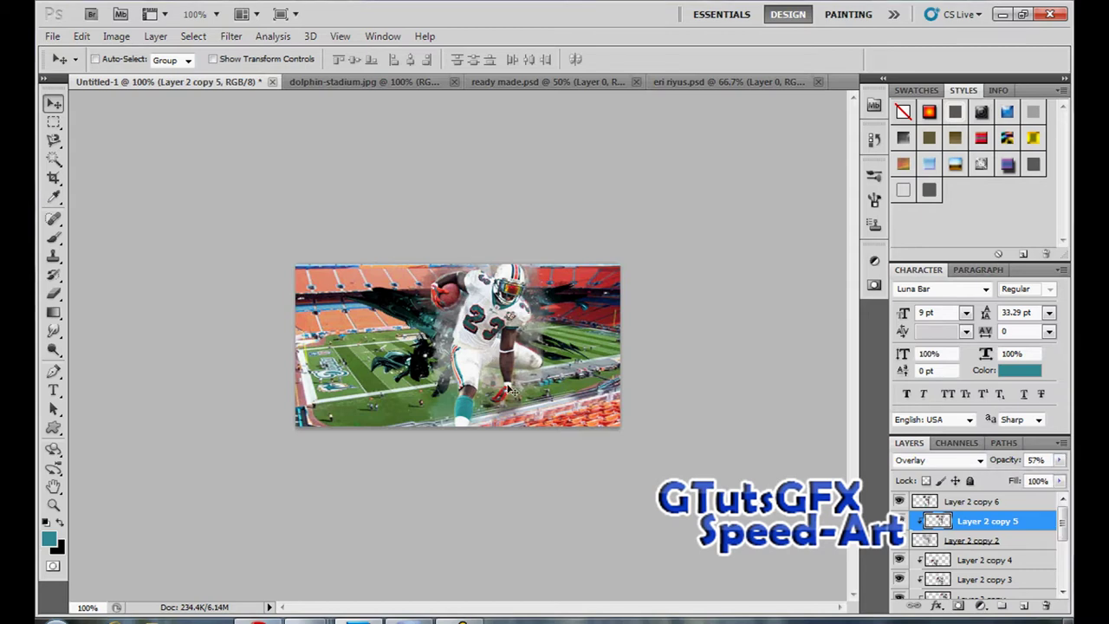
Step: Duplicate the stadium background Layer 1 and make the original below the copy active
scroll(1057, 514, down, 5)
click(995, 590)
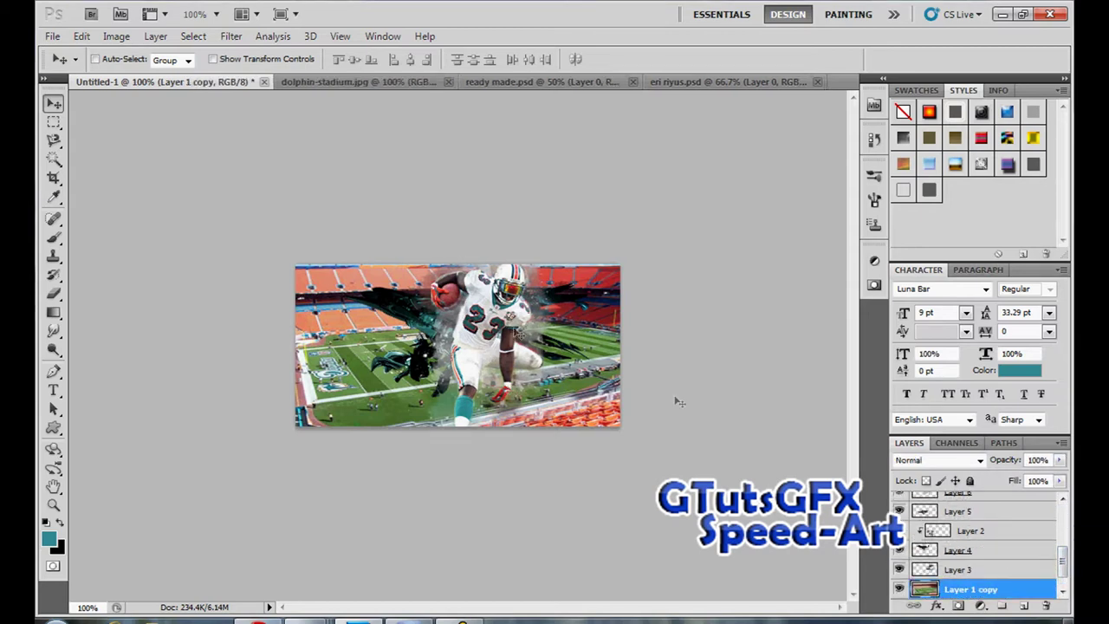
drag(1063, 565, 1063, 575)
click(1031, 589)
click(970, 569)
click(937, 592)
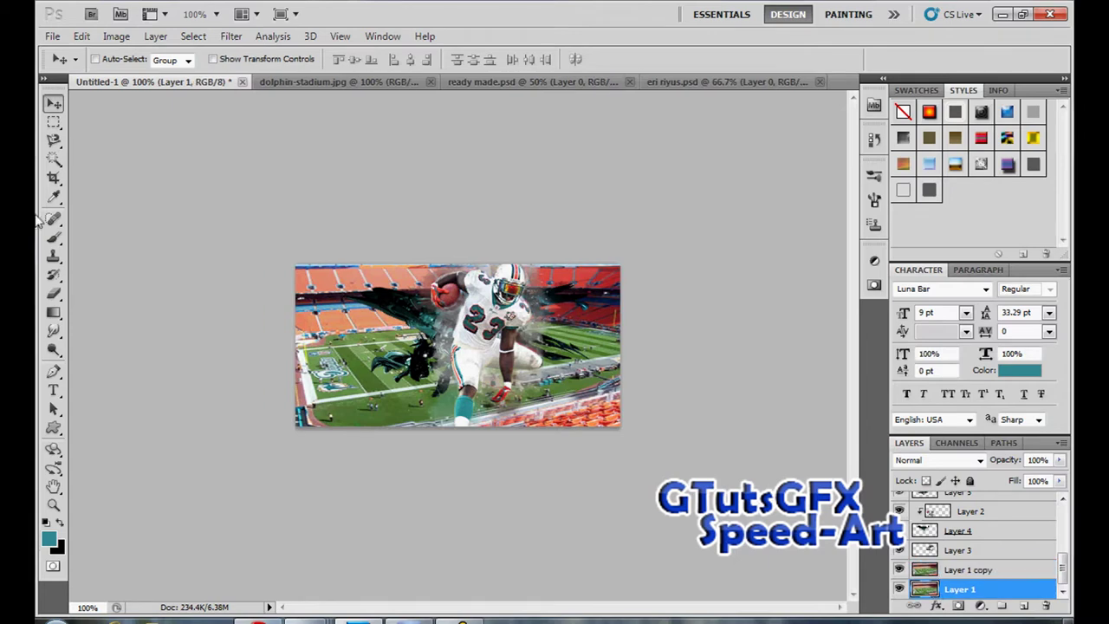
Step: Hide Layer 1 copy and smudge the stadium image on Layer 1 with the X-shaped brush at 33 px
click(53, 330)
click(118, 59)
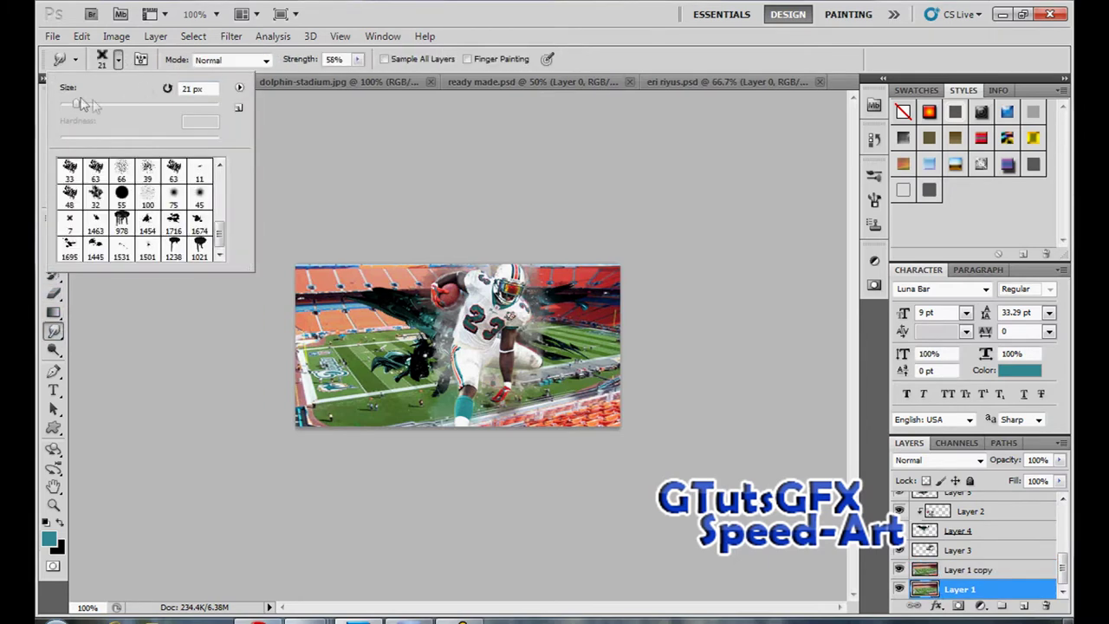
click(308, 302)
click(944, 571)
click(899, 570)
click(939, 588)
mouse_move(321, 299)
mouse_down()
mouse_move(347, 294)
mouse_move(376, 263)
mouse_move(401, 277)
mouse_up()
mouse_move(572, 350)
mouse_down()
mouse_move(576, 312)
mouse_move(554, 414)
mouse_up()
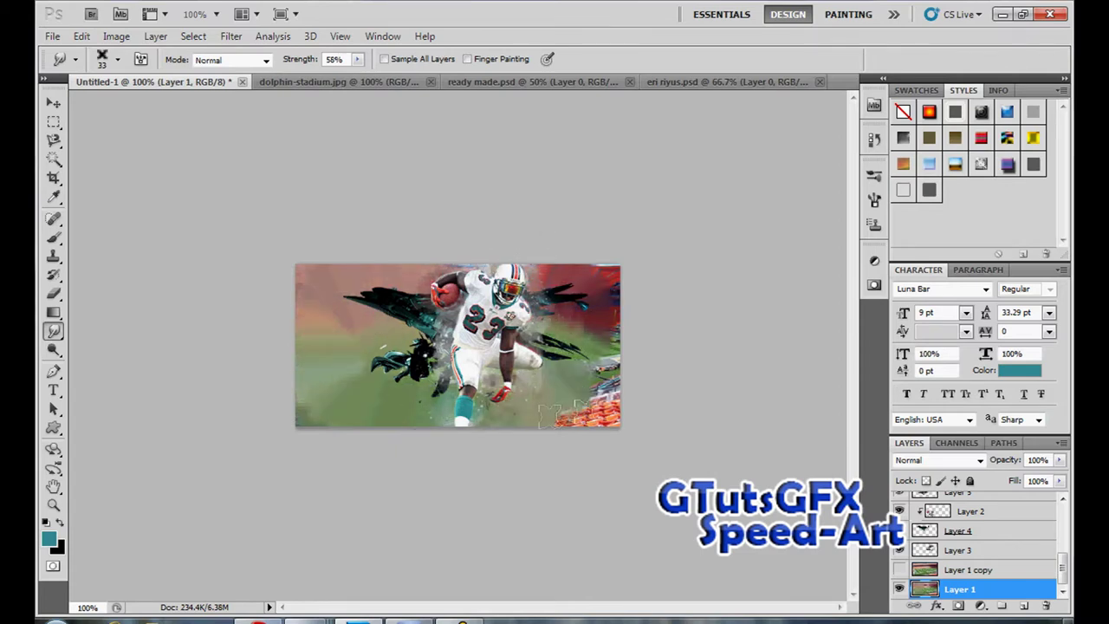
Step: Show Layer 1 copy, move the smudged Layer 1 above it, and set Layer 1's blend mode to Hard Light
click(901, 572)
drag(932, 589, 933, 565)
click(932, 461)
click(928, 236)
key(Down)
key(Down)
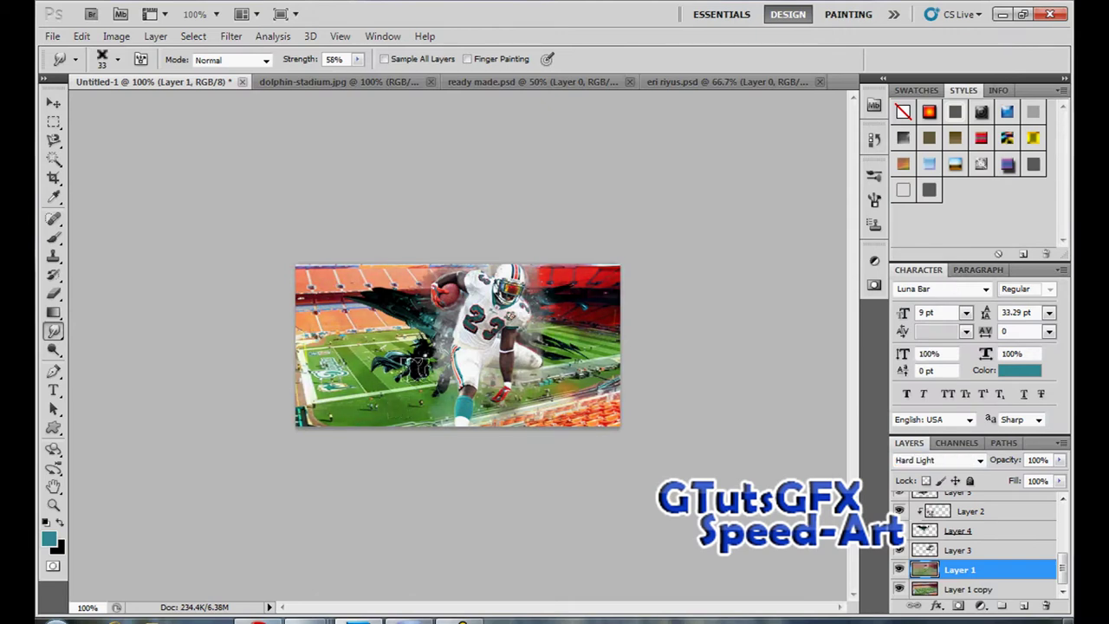
click(52, 104)
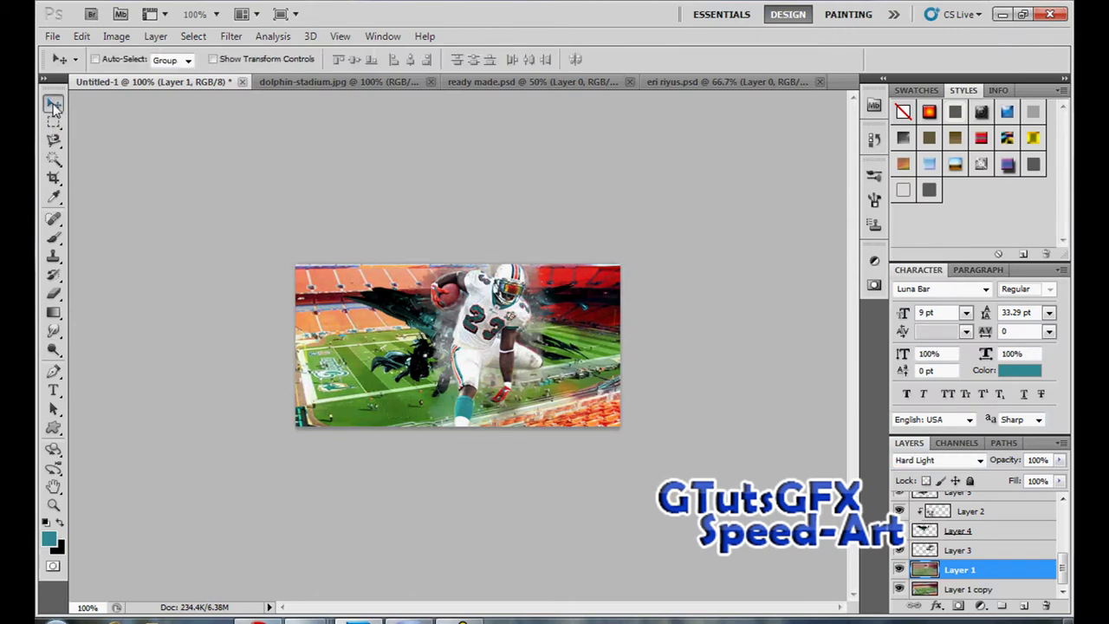
Step: Add a new empty layer above Layer 2 copy 6 at the top of the layer stack
drag(1062, 570, 1067, 530)
click(1004, 502)
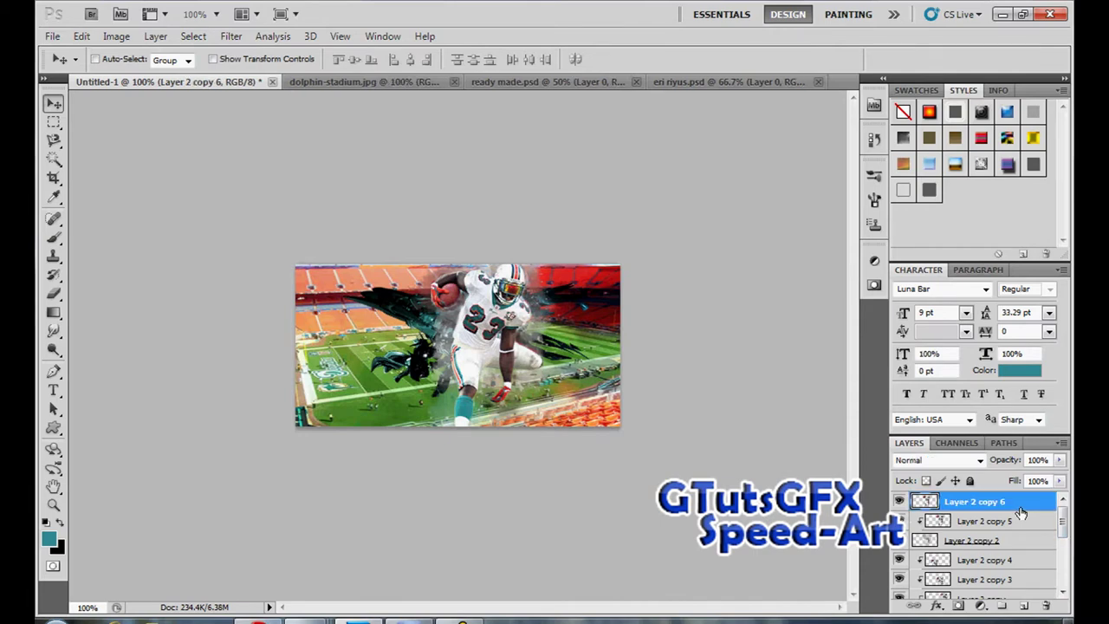
key(ctrl+shift+n)
key(Return)
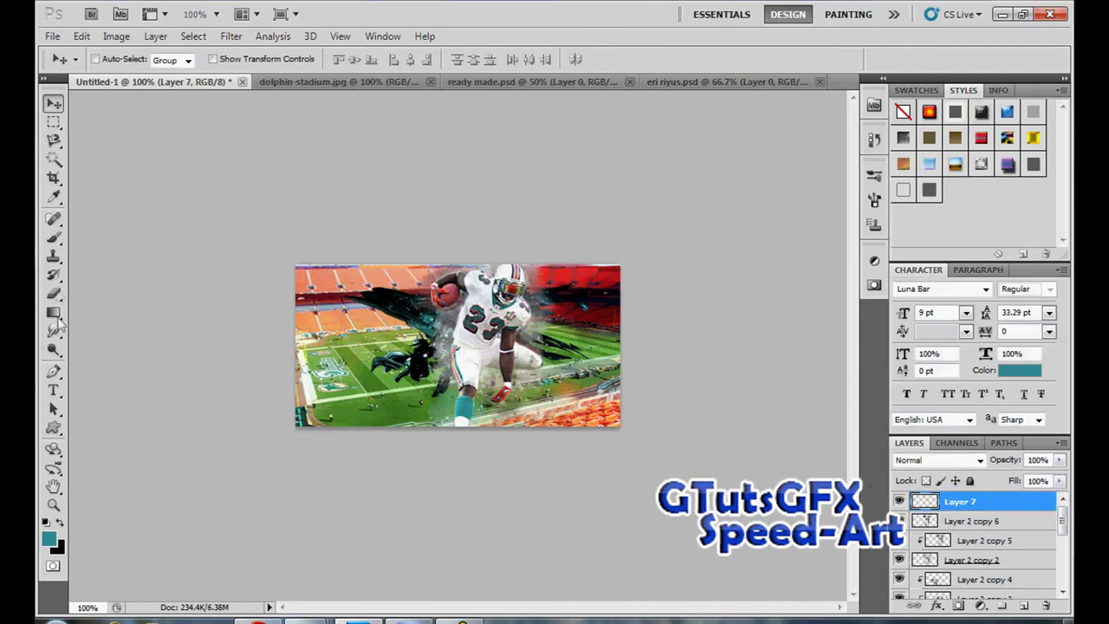
Step: Load the Fake_Glitter_by_cacaborges brush set and stamp teal spots along the image's edges on Layer 7 at about 185 to 191 px
click(53, 236)
click(118, 60)
click(238, 108)
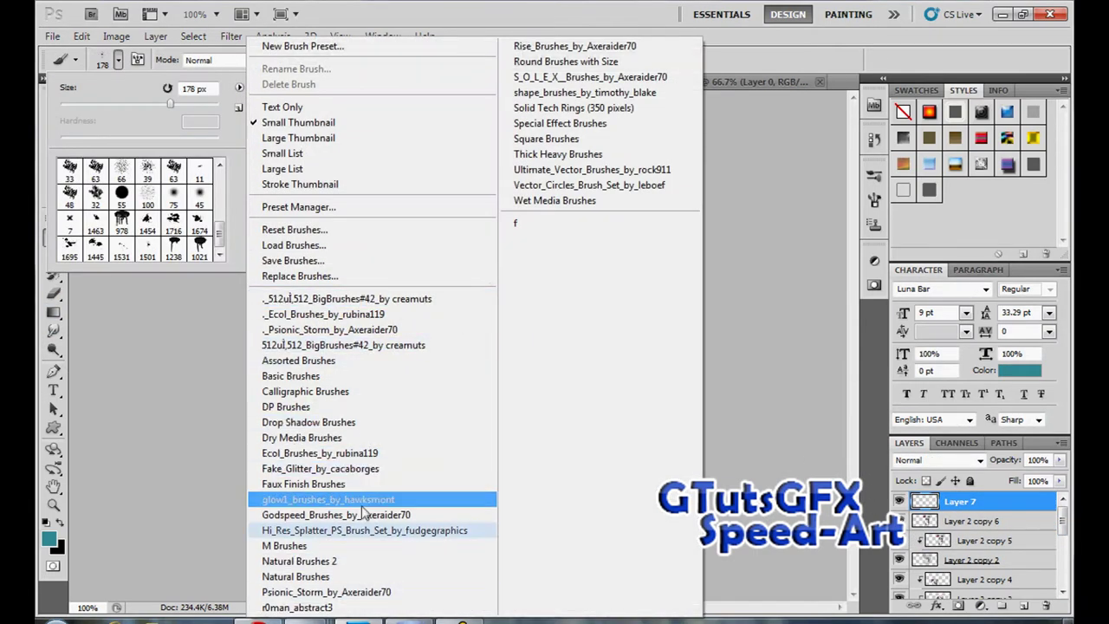
click(350, 468)
key(Return)
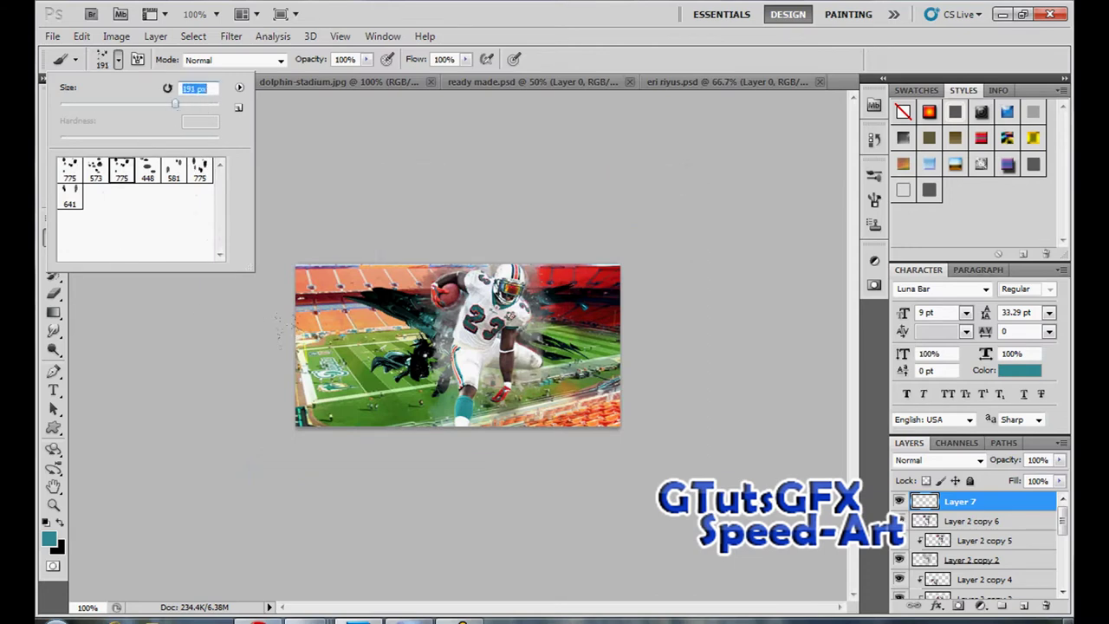
click(365, 393)
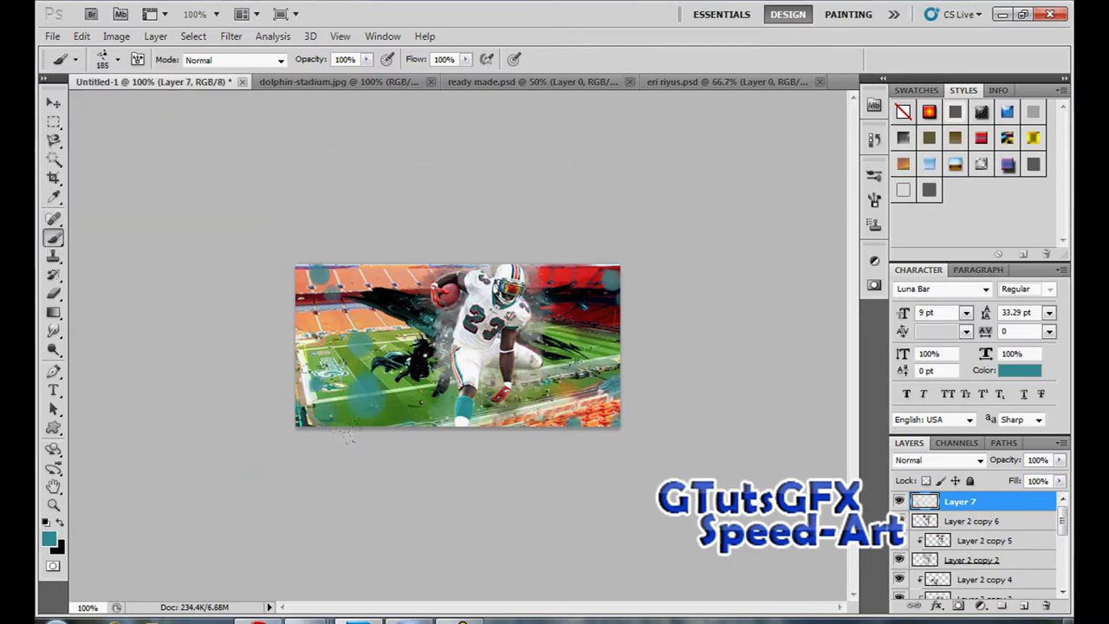
Step: Make Layer 2 copy 5 active and open the image 3.png
click(54, 103)
click(941, 525)
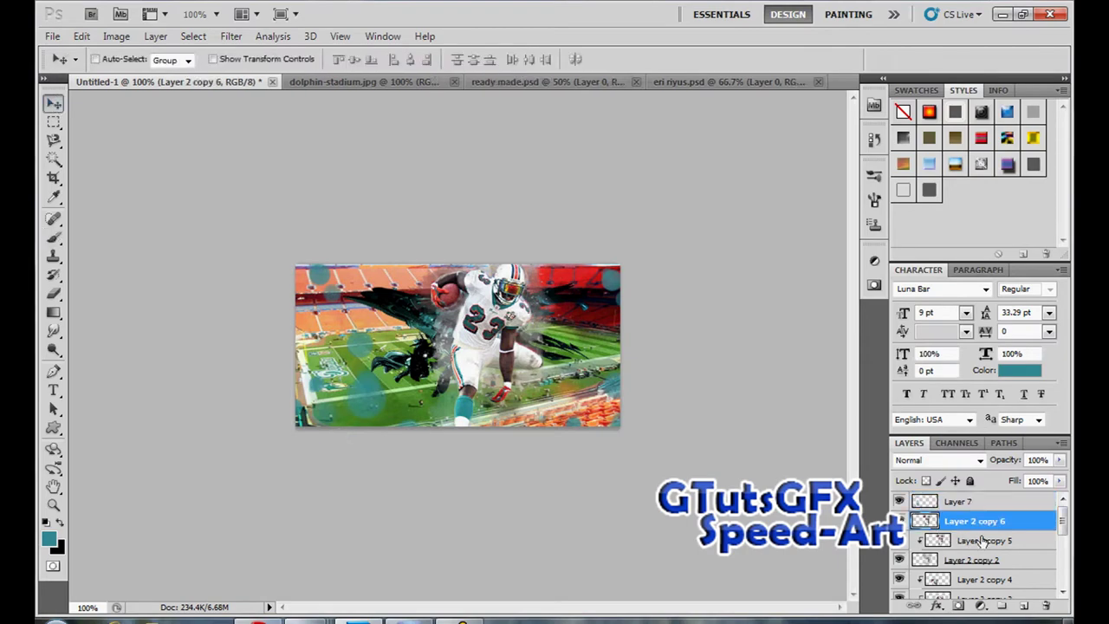
click(982, 541)
key(ctrl+o)
mouse_move(763, 167)
mouse_down()
mouse_move(762, 198)
mouse_move(760, 187)
mouse_up()
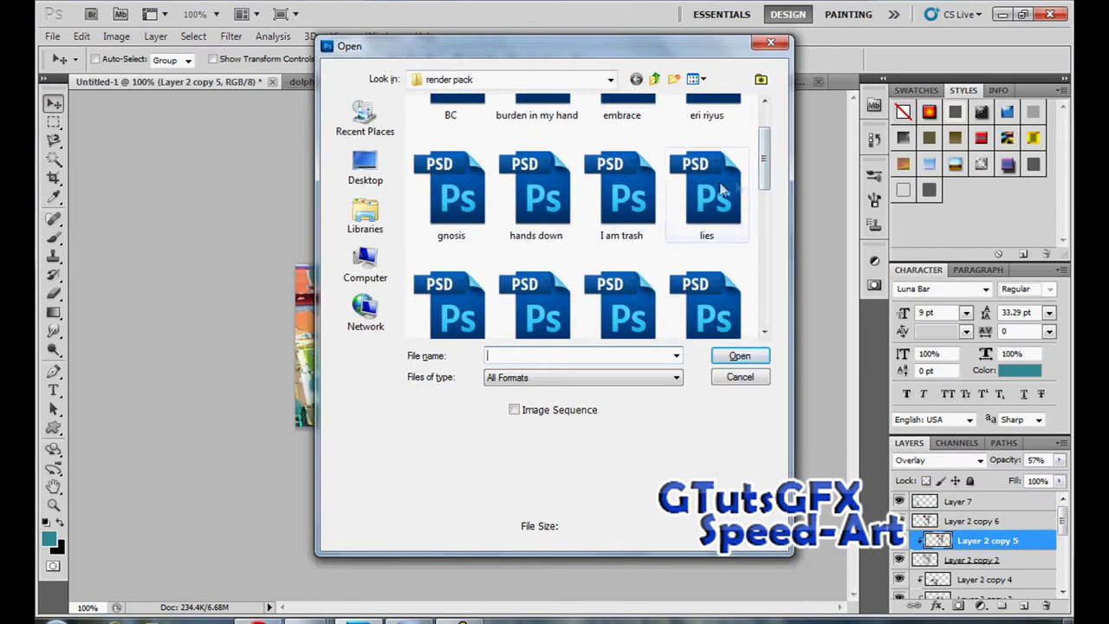
click(718, 193)
click(655, 79)
double_click(625, 180)
click(634, 165)
click(739, 358)
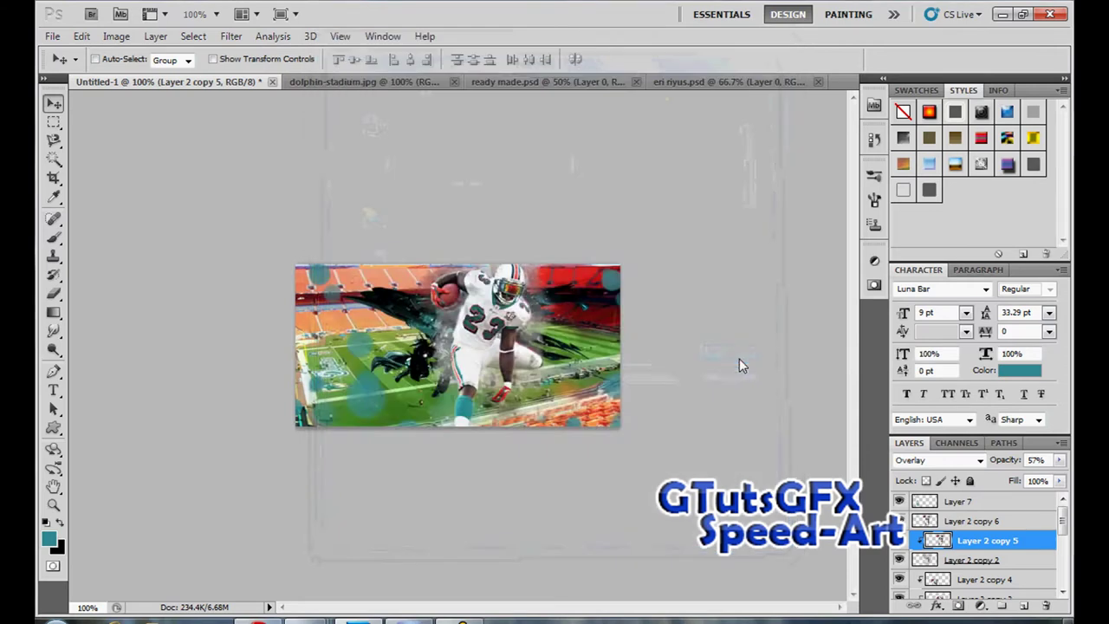
Step: Copy the whole 3.png image into Untitled-1 above Layer 2 copy 5 and position its orange glow beside the player
click(54, 122)
drag(179, 149, 737, 566)
key(ctrl+c)
click(132, 82)
key(ctrl+v)
click(56, 104)
drag(596, 392, 462, 290)
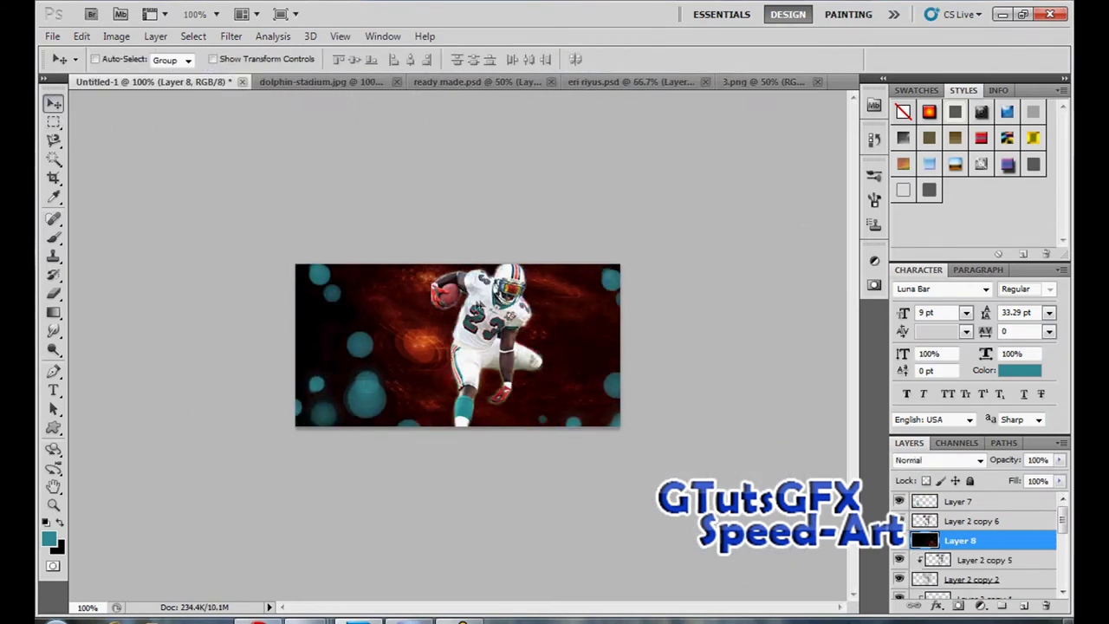
Step: Blend the orange glow on Layer 8 in Screen mode at 65% opacity
click(938, 460)
click(930, 243)
click(938, 460)
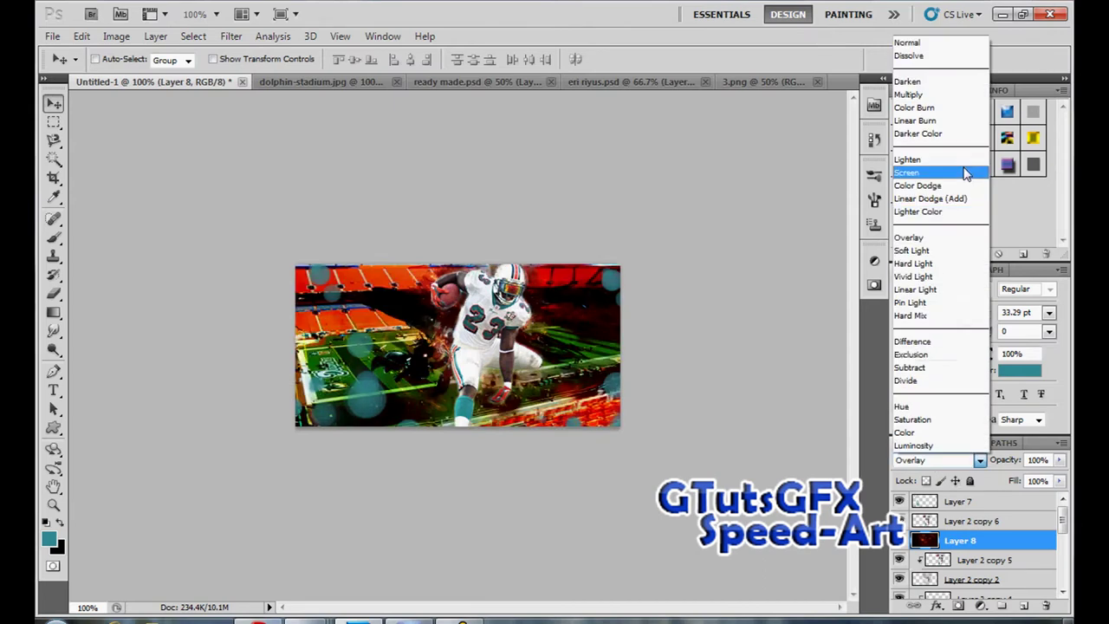
click(911, 172)
click(1059, 459)
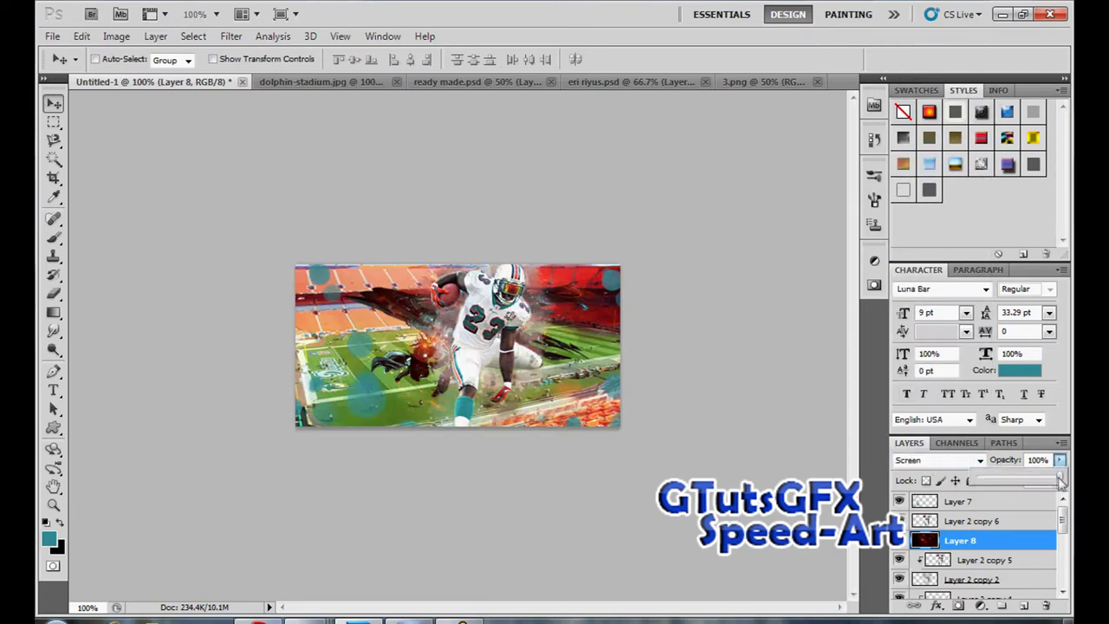
drag(1060, 481, 1034, 480)
click(554, 427)
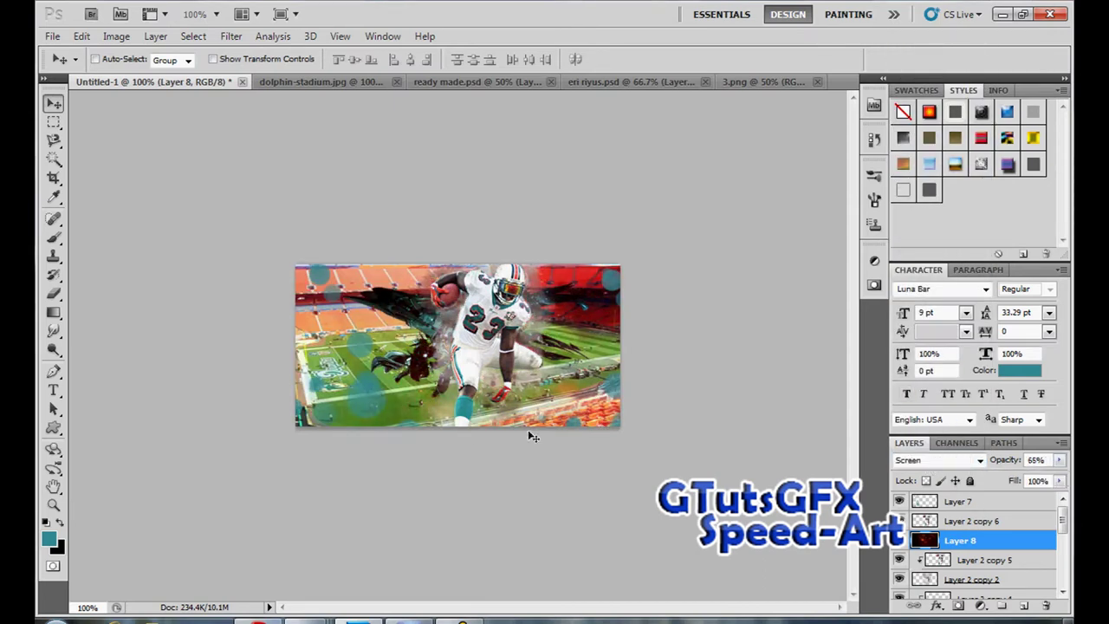
Step: Open the image Bubbles 2 by RoseCabriolet (2) from the bubbles folder
key(ctrl+o)
mouse_move(766, 149)
mouse_down()
mouse_move(767, 191)
mouse_move(764, 161)
mouse_up()
click(655, 79)
double_click(705, 143)
double_click(537, 145)
Step: Copy the whole bubbles image into Untitled-1 as a new layer above Layer 8
click(53, 121)
key(ctrl+a)
key(ctrl+c)
click(121, 82)
key(ctrl+v)
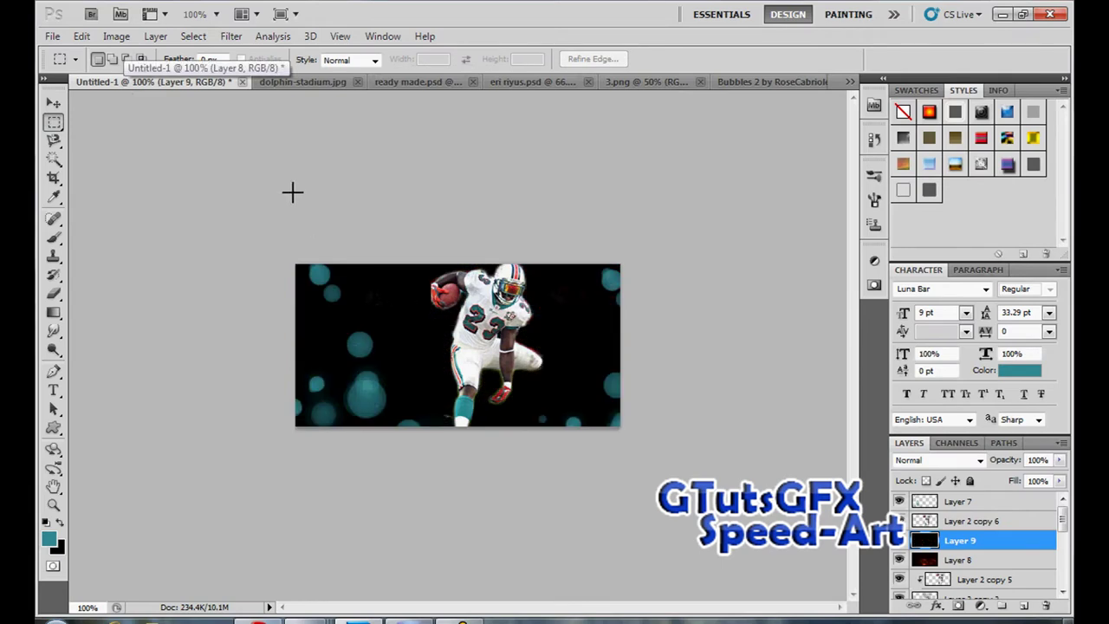
Step: Scale the pasted bubbles on Layer 9 to about 25% and position them around the player
click(54, 103)
click(214, 60)
drag(295, 264, 621, 524)
drag(709, 562, 334, 195)
drag(245, 158, 587, 431)
drag(677, 515, 401, 279)
drag(312, 195, 423, 285)
drag(514, 376, 439, 318)
click(54, 103)
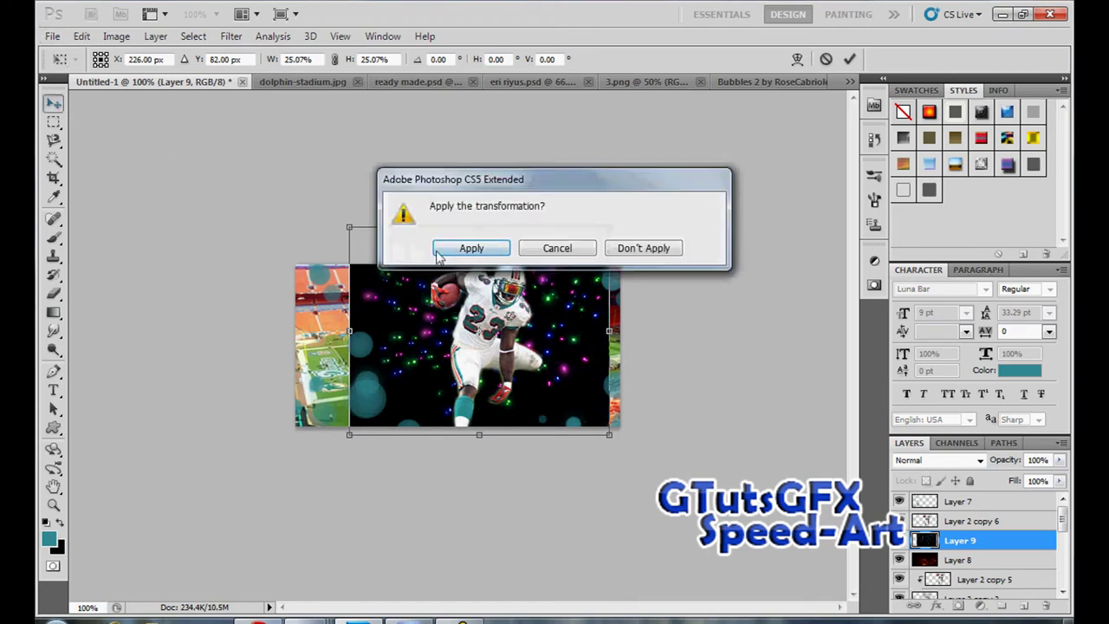
click(471, 248)
click(214, 59)
Step: Blend Layer 9 in Screen mode and colorize it teal with hue 185 and saturation 32
click(957, 460)
click(915, 172)
key(ctrl+u)
click(924, 388)
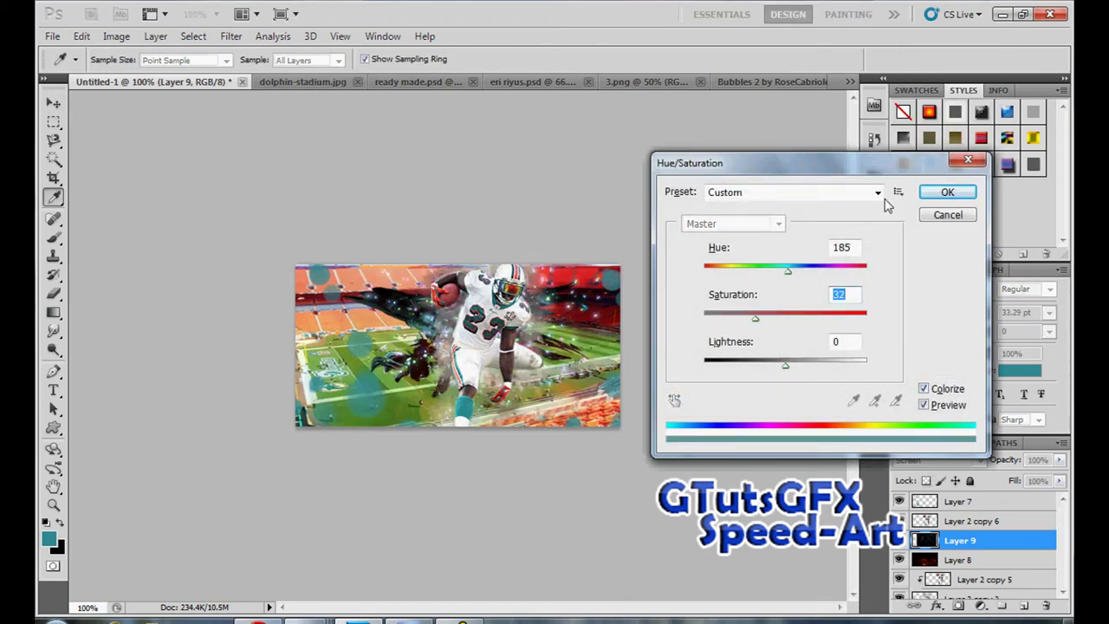
click(948, 192)
Step: Duplicate Layer 2 copy 6 and clip the original Layer 2 copy 6 to Layer 9
click(960, 522)
key(ctrl+j)
click(963, 541)
right_click(963, 540)
click(969, 337)
Step: Shift the clipped Layer 2 copy 6 slightly and blend it in Linear Light mode at 63% opacity
drag(597, 383, 586, 392)
click(943, 460)
click(944, 308)
drag(1059, 461, 1037, 500)
Step: Set the fill of Layer 7 to 72% and the fill of Layer 2 copy 6 to 82%
click(1030, 501)
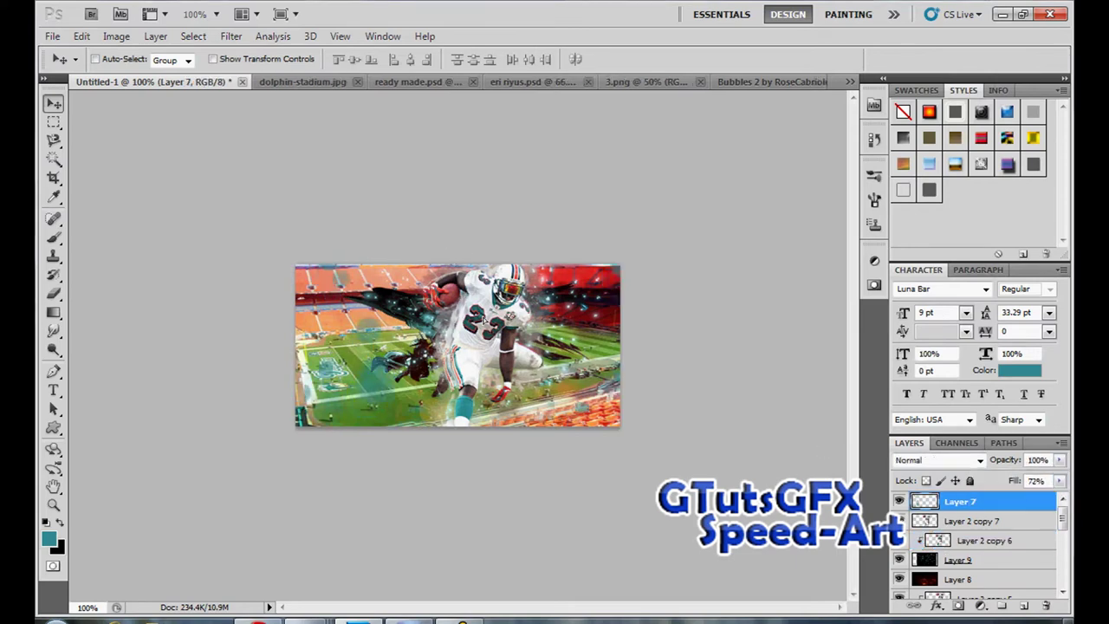
click(945, 526)
click(987, 537)
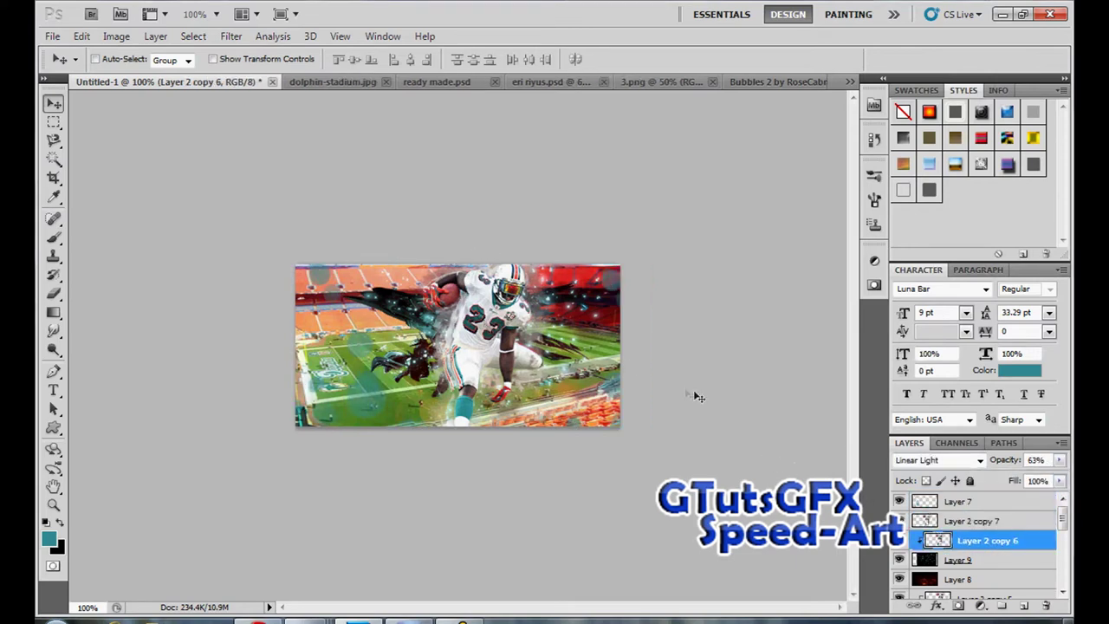
click(1059, 480)
click(455, 314)
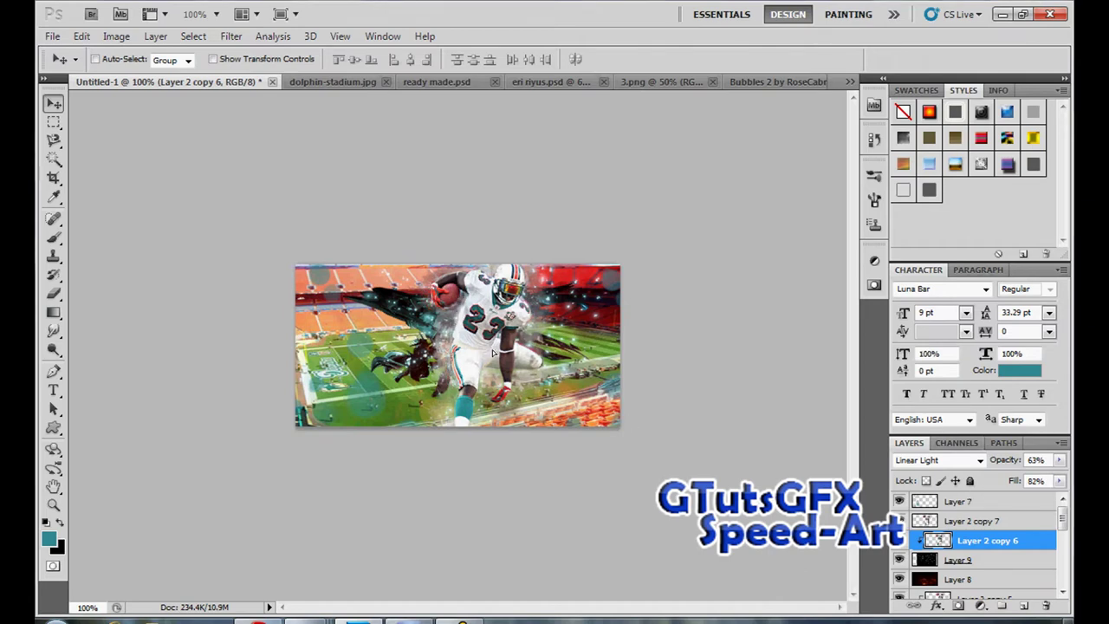
Step: Open Bubbles 2 by RoseCabriolet (7) and convert its background into an editable layer
click(1024, 503)
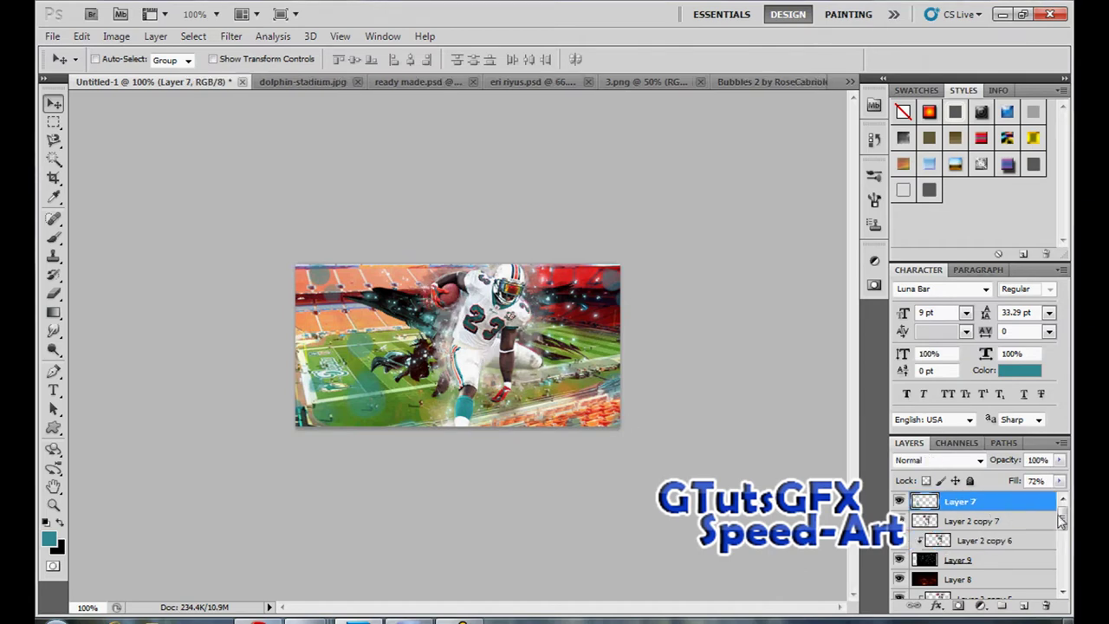
click(1000, 524)
key(ctrl+o)
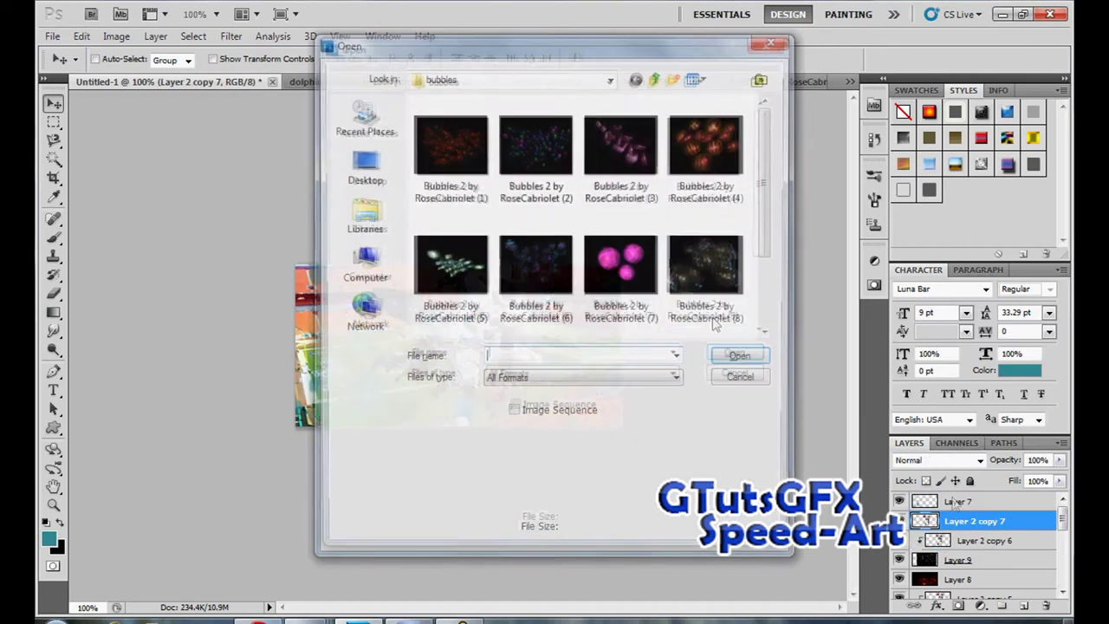
double_click(622, 266)
double_click(974, 510)
key(Return)
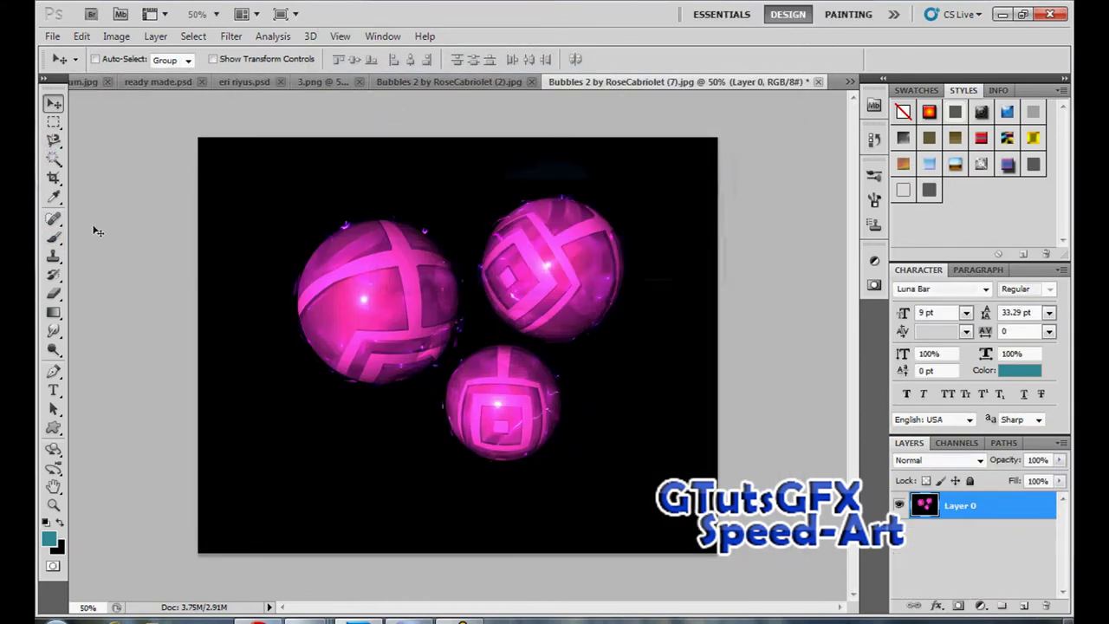
Step: Select and delete the black background around the three pink spheres
key(w)
click(268, 193)
key(Delete)
key(m)
Step: Close the ready made.psd, eri riyus.psd, 3.png and Bubbles 2 by RoseCabriolet (2).jpg documents
click(529, 80)
click(528, 81)
click(529, 81)
click(528, 81)
click(528, 81)
Step: Paste the pink spheres into Untitled-1 above Layer 2 copy 6
click(211, 79)
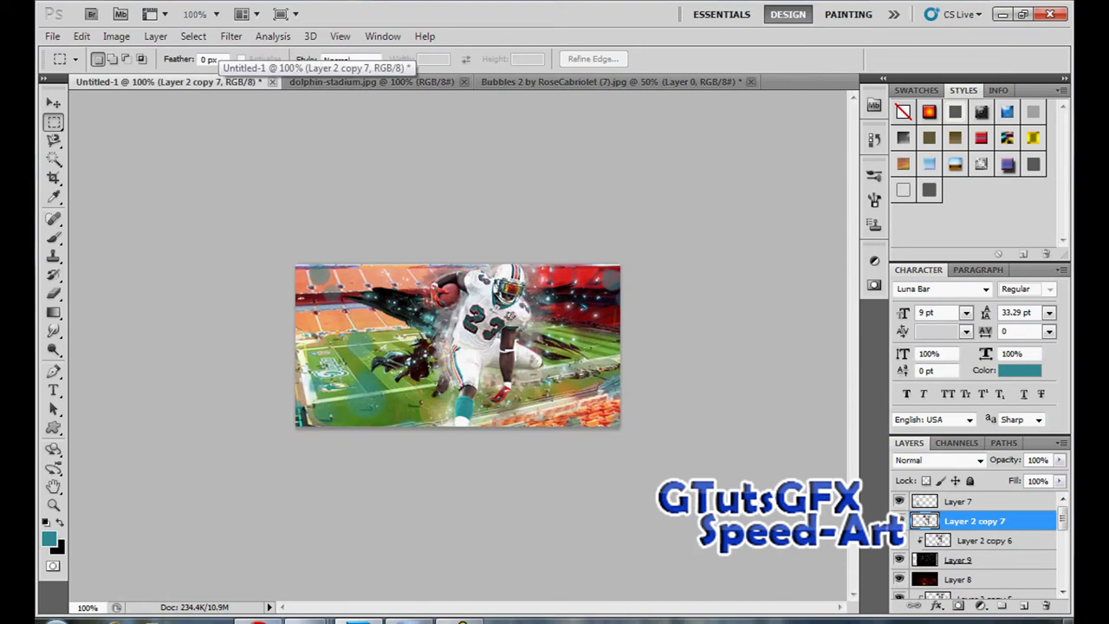
click(981, 540)
key(ctrl+v)
key(v)
Step: Scale the spheres to about 7.26% and place them behind the player's front foot
drag(372, 346, 459, 263)
click(213, 59)
drag(251, 148, 456, 422)
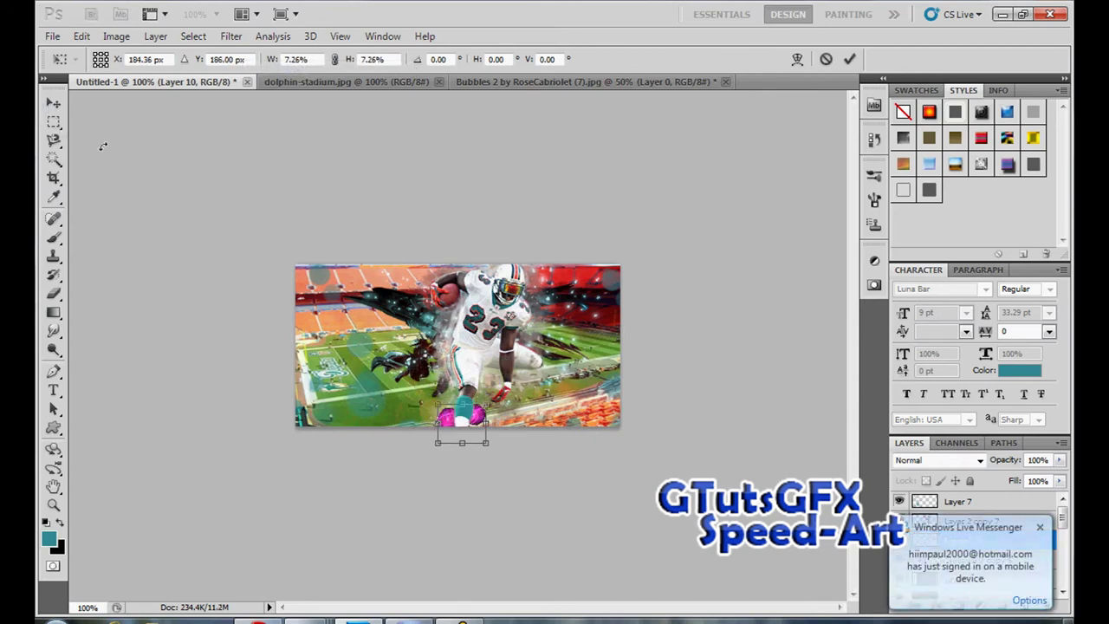
click(55, 105)
click(474, 245)
Step: Duplicate the spheres layer and place the copy slightly above the original ones around the player's foot
key(ctrl+j)
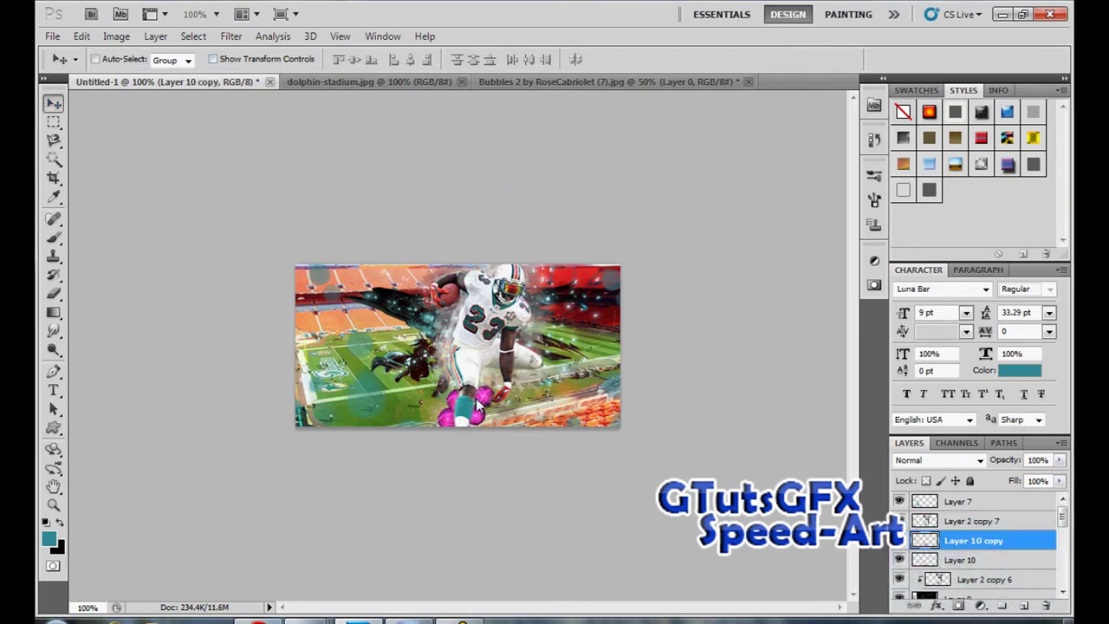
shift+click(968, 559)
ctrl+click(968, 560)
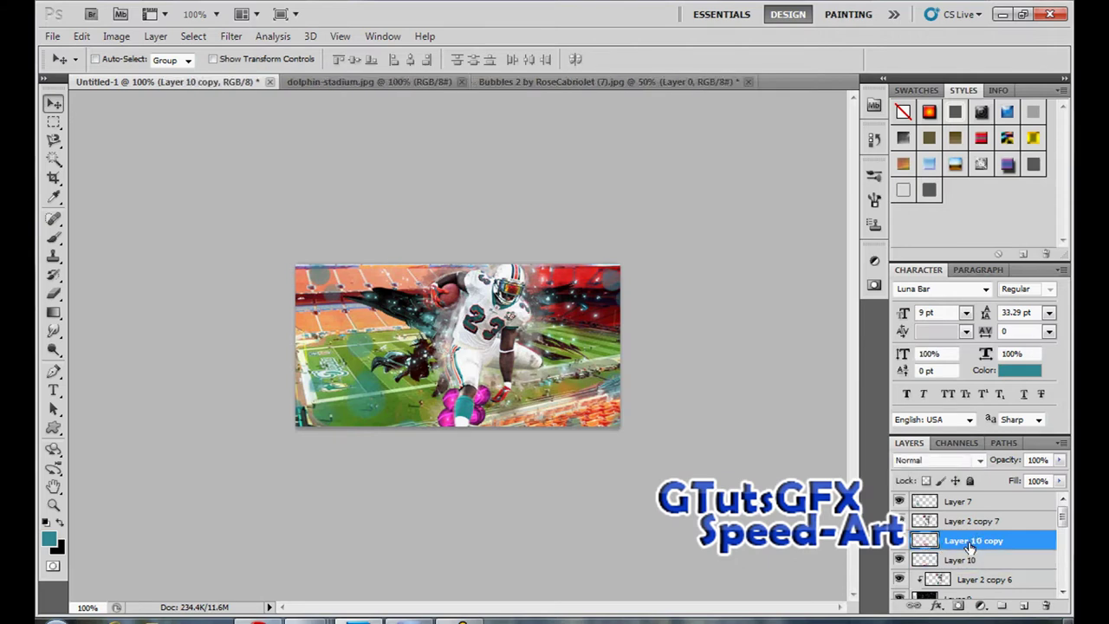
Step: Colorize the spheres on Layer 10 copy teal with hue 185 and saturation 25
key(ctrl+u)
click(923, 388)
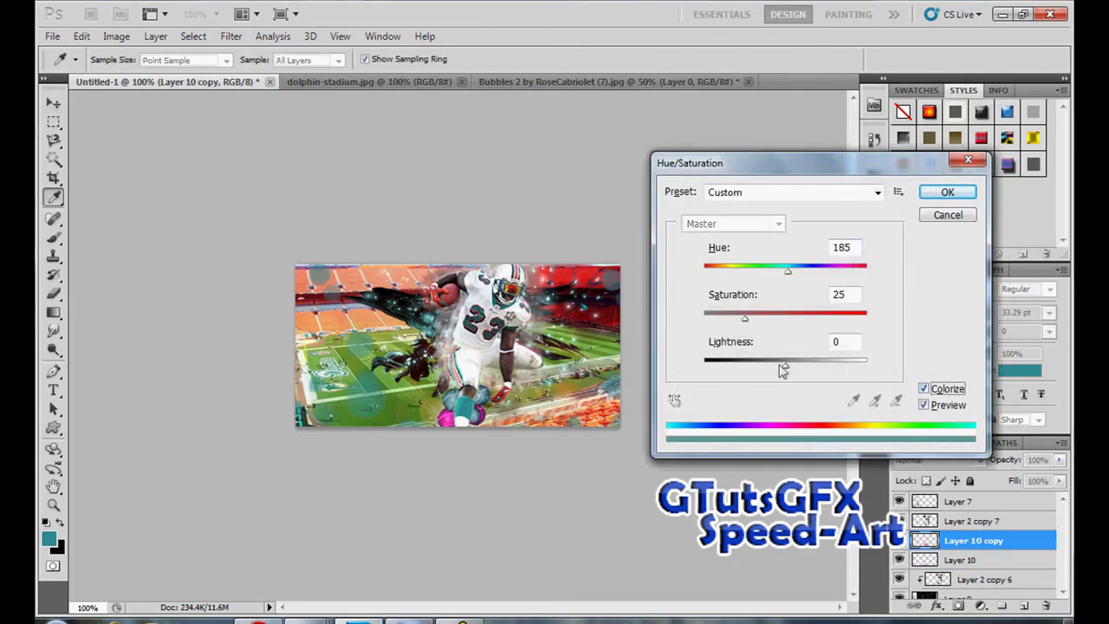
click(948, 191)
click(996, 560)
key(ctrl+u)
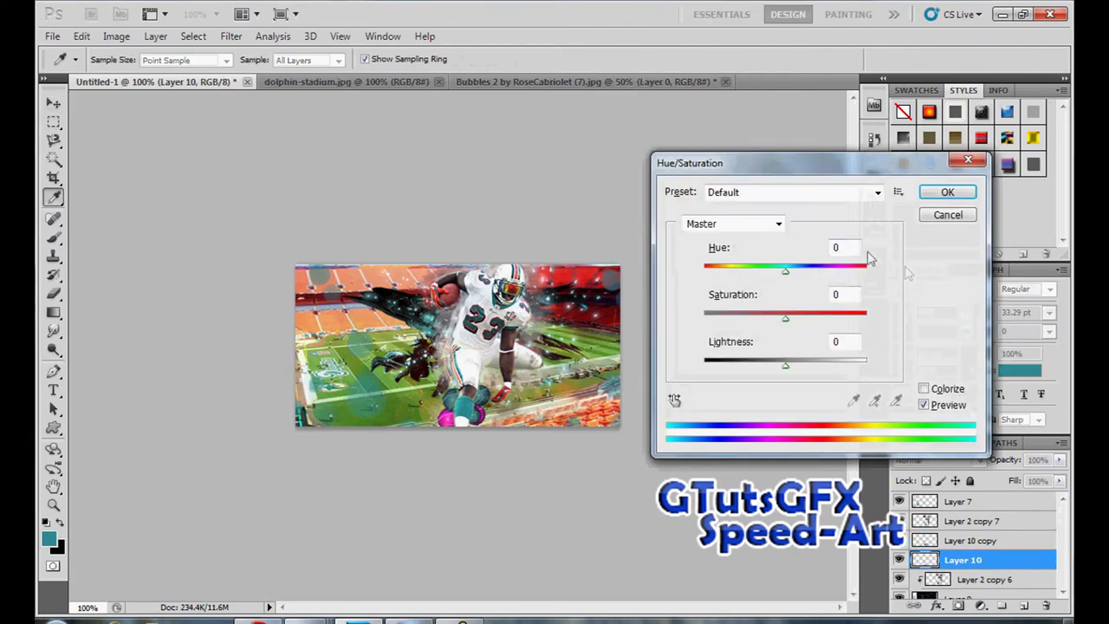
drag(786, 372, 753, 368)
click(951, 213)
click(956, 546)
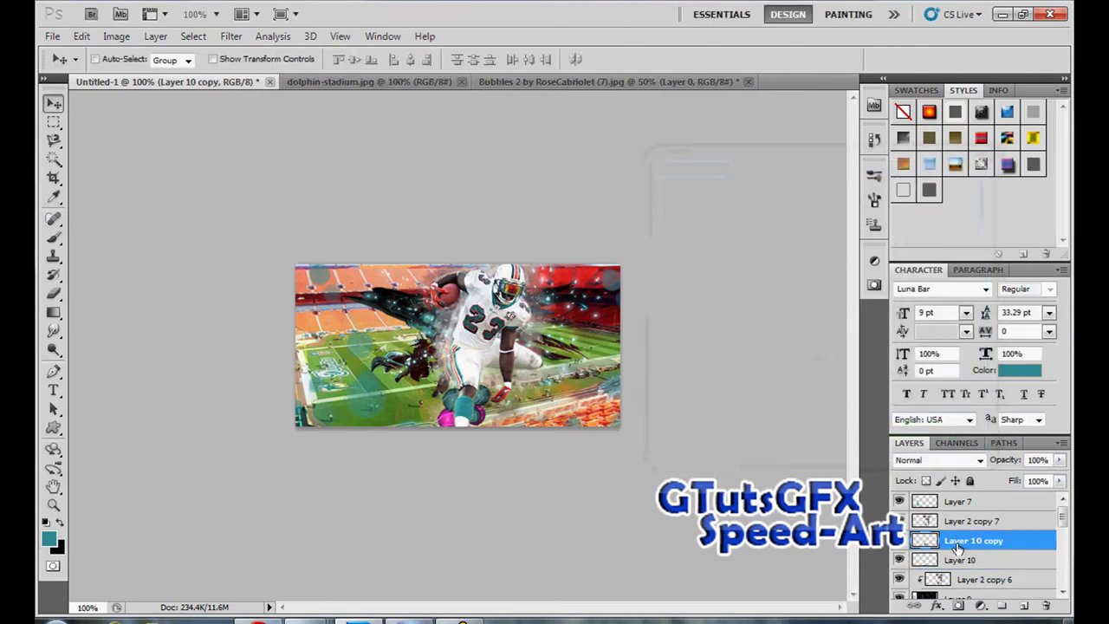
key(ctrl+u)
click(956, 218)
Step: Replace the pink spheres layer with a duplicate of Layer 10 copy, blended in Darken mode at reduced opacity
key(ctrl+j)
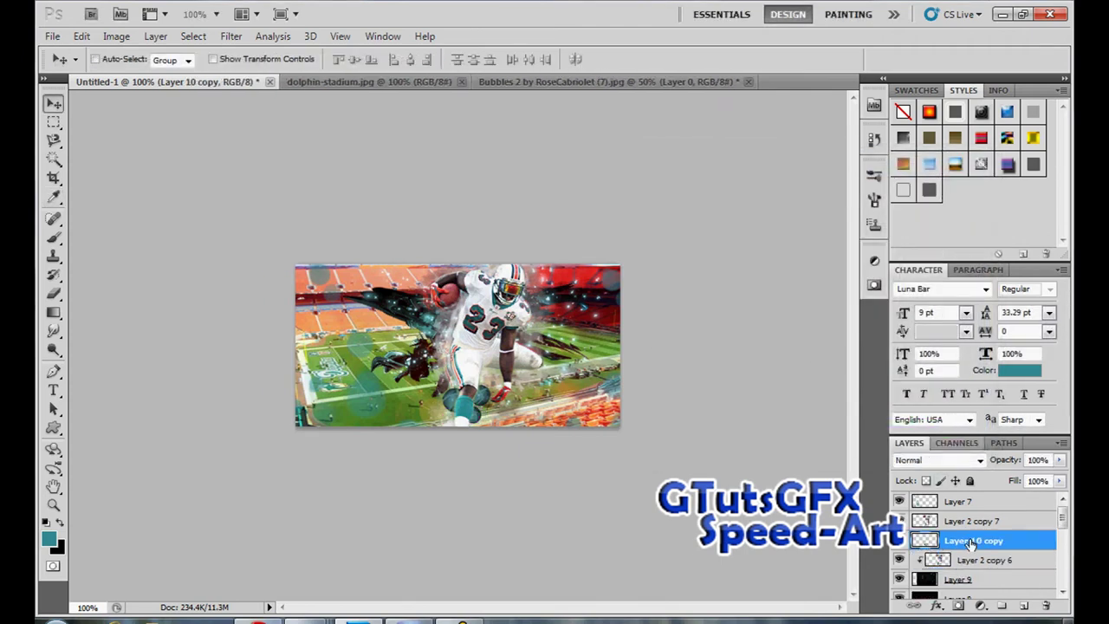
click(938, 460)
click(938, 442)
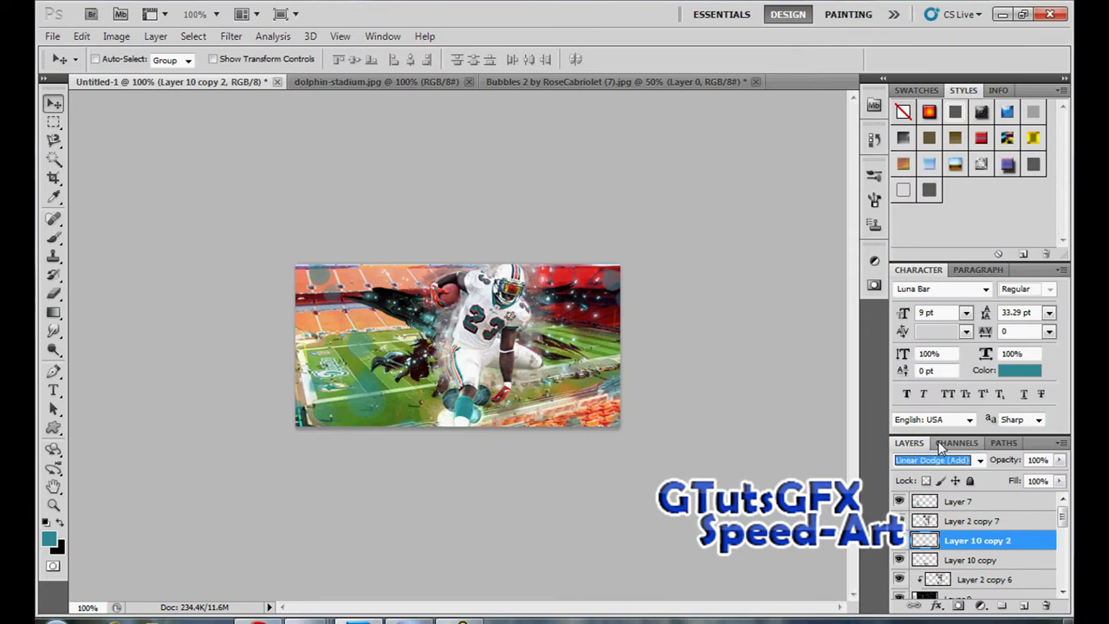
key(Up)
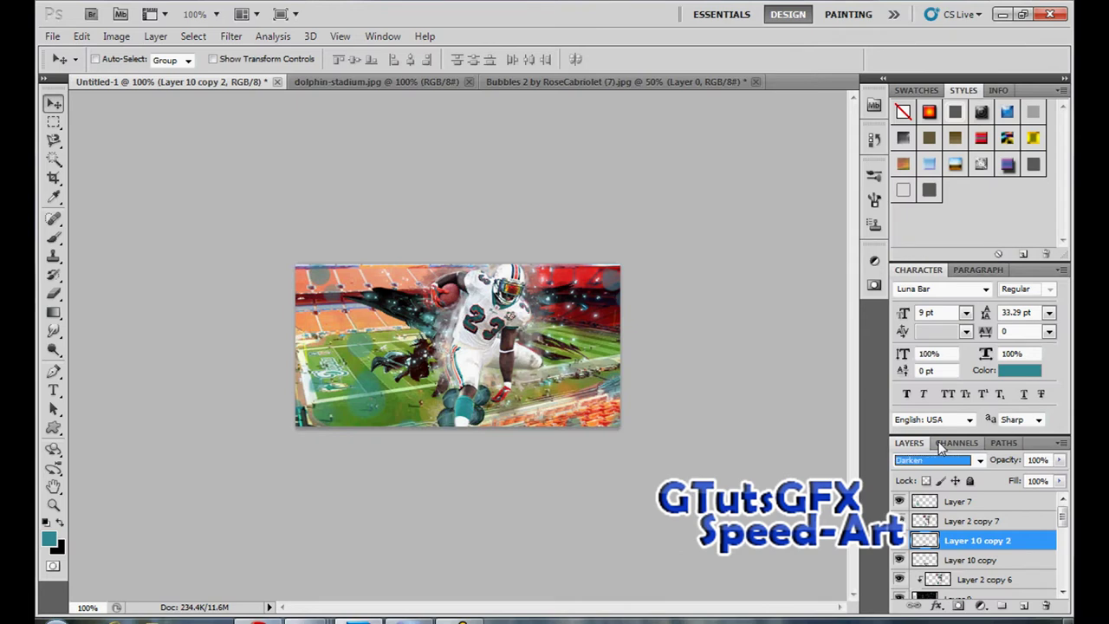
drag(1059, 460, 1040, 482)
Step: Blend Layer 10 copy in Darken mode at 64% opacity
click(968, 524)
click(963, 559)
click(951, 460)
click(929, 83)
click(1060, 460)
drag(1031, 482, 1031, 481)
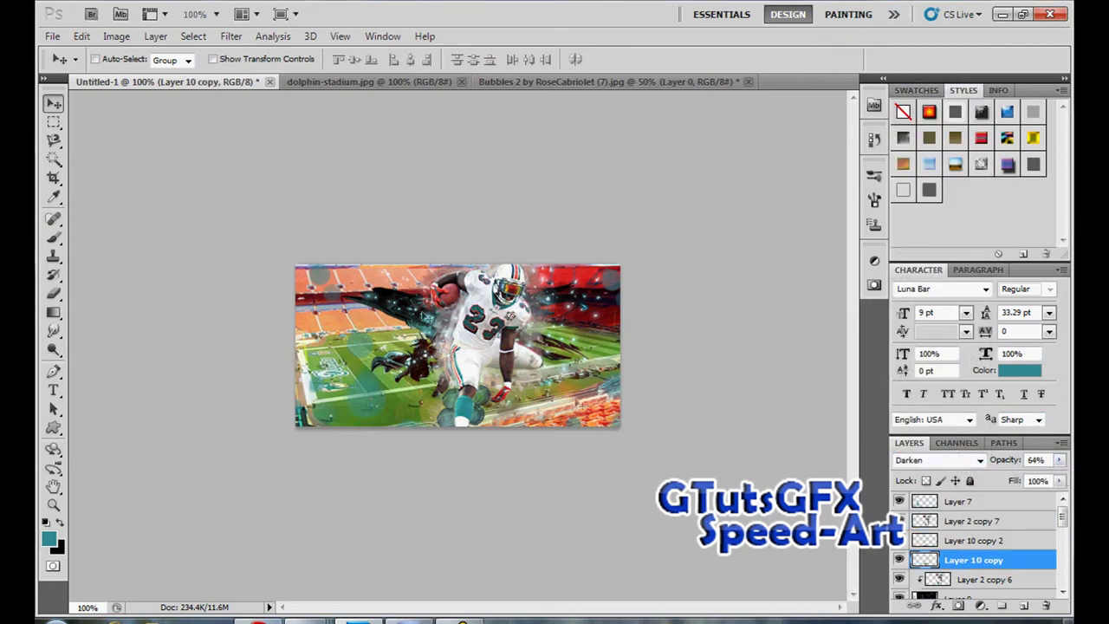
scroll(1063, 524, down, 2)
scroll(1063, 524, up, 2)
Step: Make Layer 7 active and browse to the render pack folder for a file to open
click(996, 503)
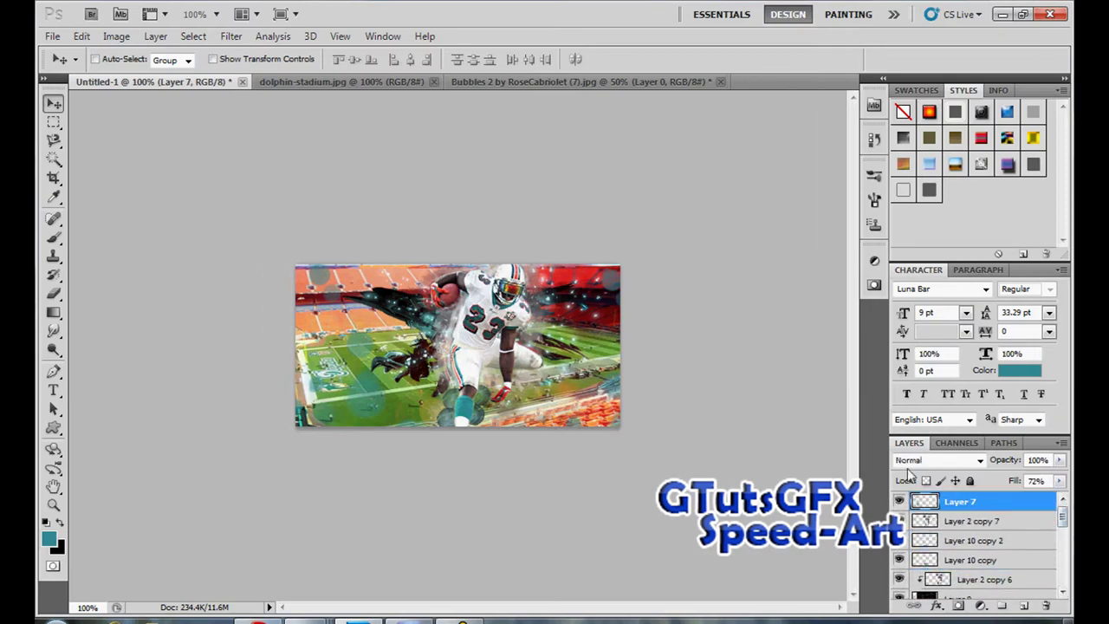
key(ctrl+o)
drag(591, 50, 849, 73)
click(832, 286)
key(BackSpace)
click(854, 322)
scroll(852, 325, down, 2)
double_click(842, 335)
Step: Preview several renders in the render pack and open my world down.psd
click(735, 295)
click(991, 290)
click(821, 165)
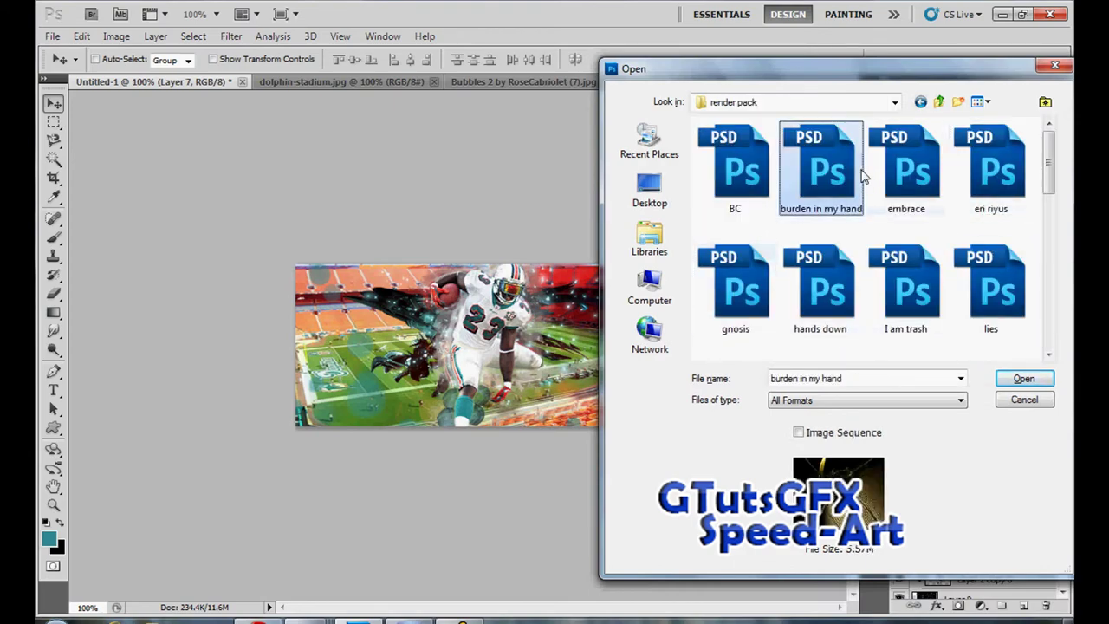
scroll(823, 174, down, 2)
click(820, 195)
click(1014, 383)
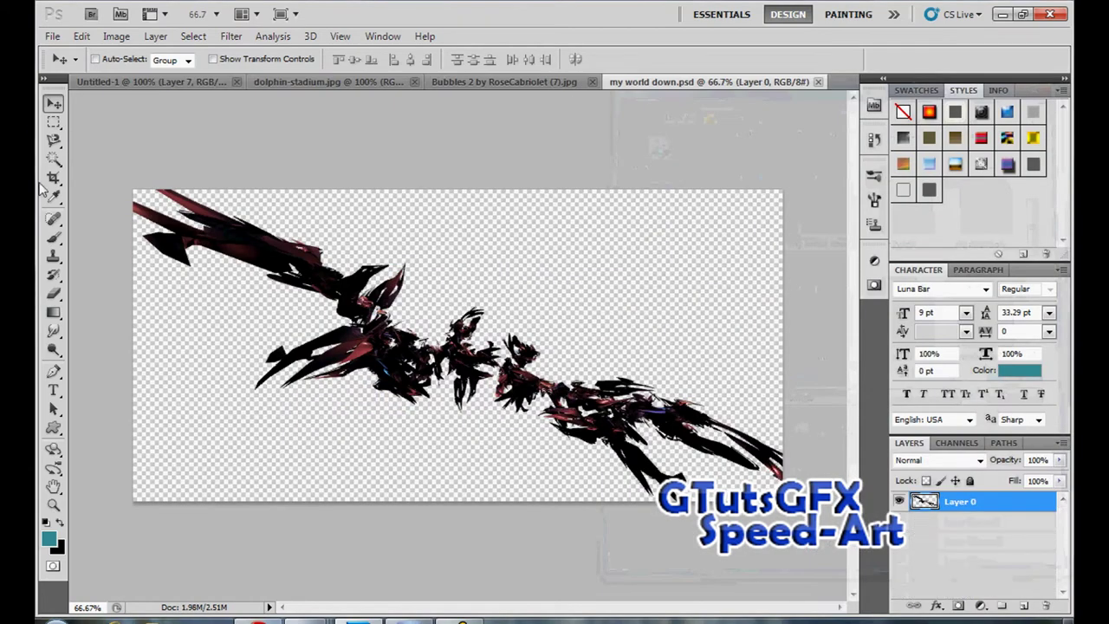
Step: Copy the render's lower-right part into Untitled-1 and order its layer directly below Layer 2 copy 7
key(m)
drag(601, 436, 855, 561)
key(ctrl+c)
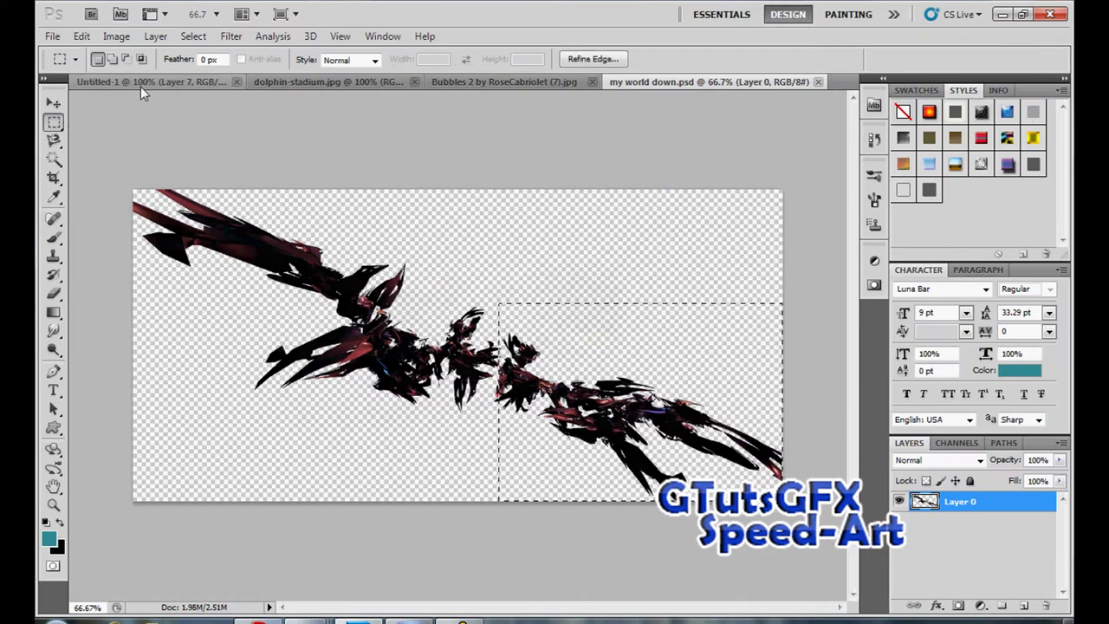
click(144, 84)
key(ctrl+v)
drag(941, 506, 953, 544)
Step: Scale the pasted render to about 54.76%, rotate it about 17.5° and place it beside the player's legs
key(v)
drag(341, 243, 551, 302)
click(246, 62)
drag(455, 278, 647, 392)
drag(724, 467, 530, 379)
drag(582, 276, 605, 296)
drag(563, 393, 545, 411)
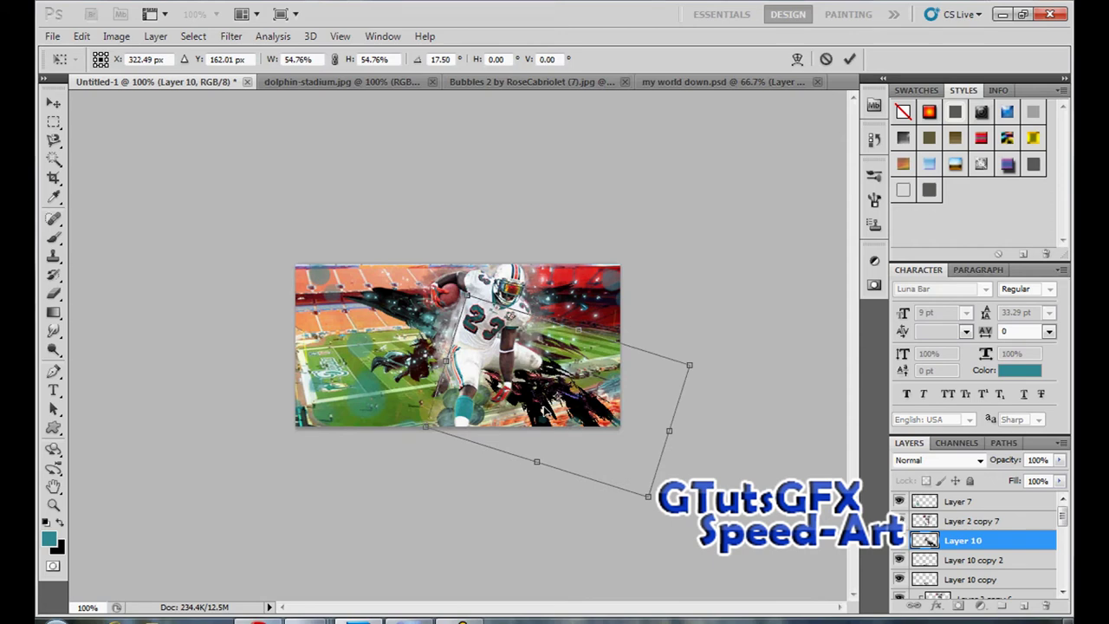
drag(508, 350, 475, 351)
click(53, 102)
click(465, 247)
Step: Colorize the black render on Layer 10 with a Hue/Saturation adjustment
click(53, 294)
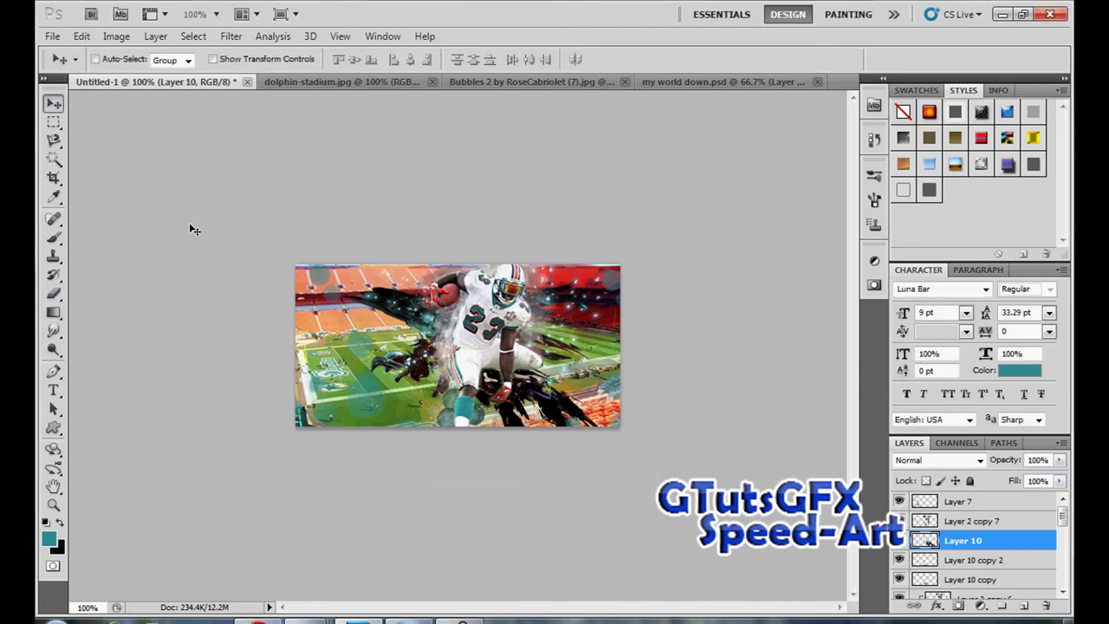
key(ctrl+u)
key(alt+o)
click(946, 192)
key(v)
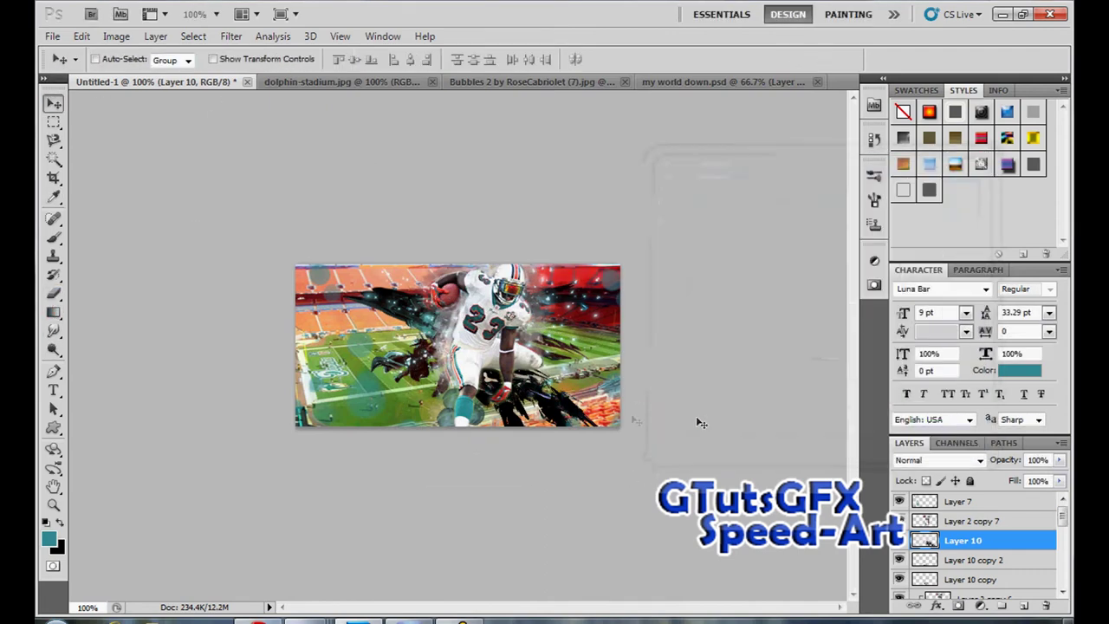
Step: Add a Gradient Map adjustment layer above Layer 7 and blend it in Overlay mode
click(958, 501)
click(981, 605)
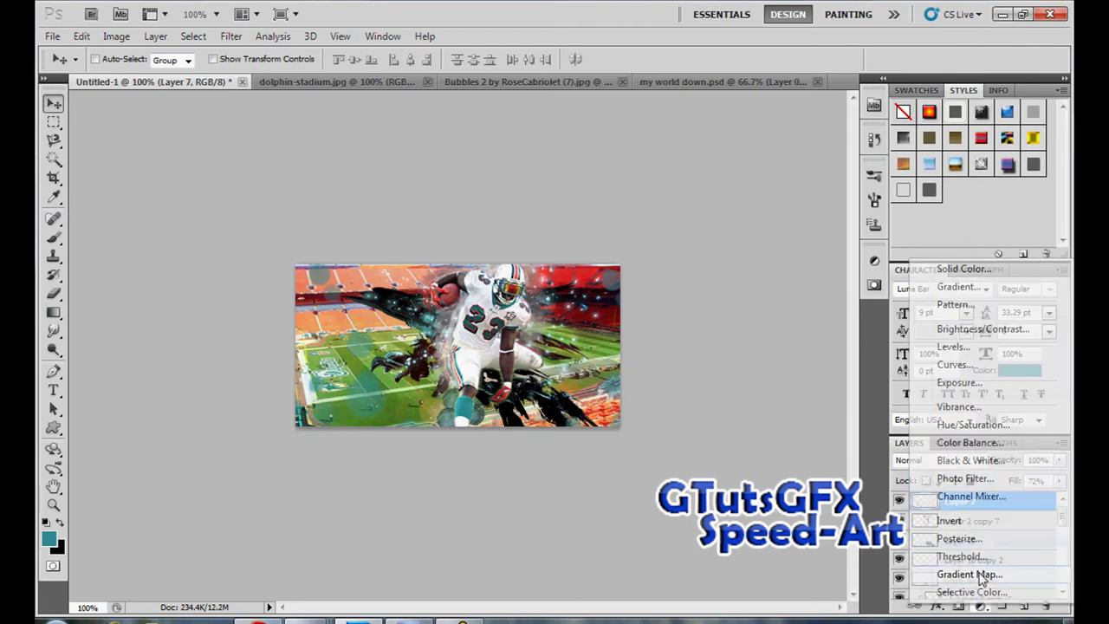
click(950, 570)
click(938, 460)
click(933, 247)
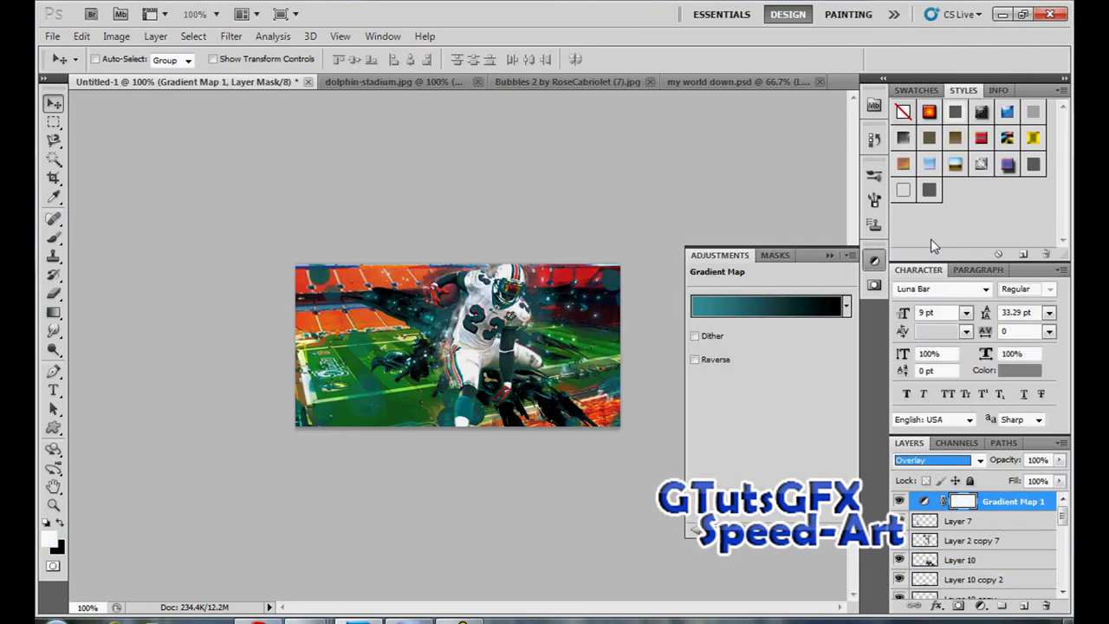
Step: Lower the opacity of Gradient Map 1 and give it a warmer preset gradient
click(845, 306)
click(812, 343)
click(772, 474)
click(1059, 460)
drag(1060, 478, 1030, 482)
click(847, 307)
click(762, 340)
click(811, 346)
click(830, 258)
click(830, 257)
Step: Add a reversed radial Gradient Fill layer at 150% scale from teal to transparent, leaving the player clear in the centre
key(ctrl+shift+n)
key(Return)
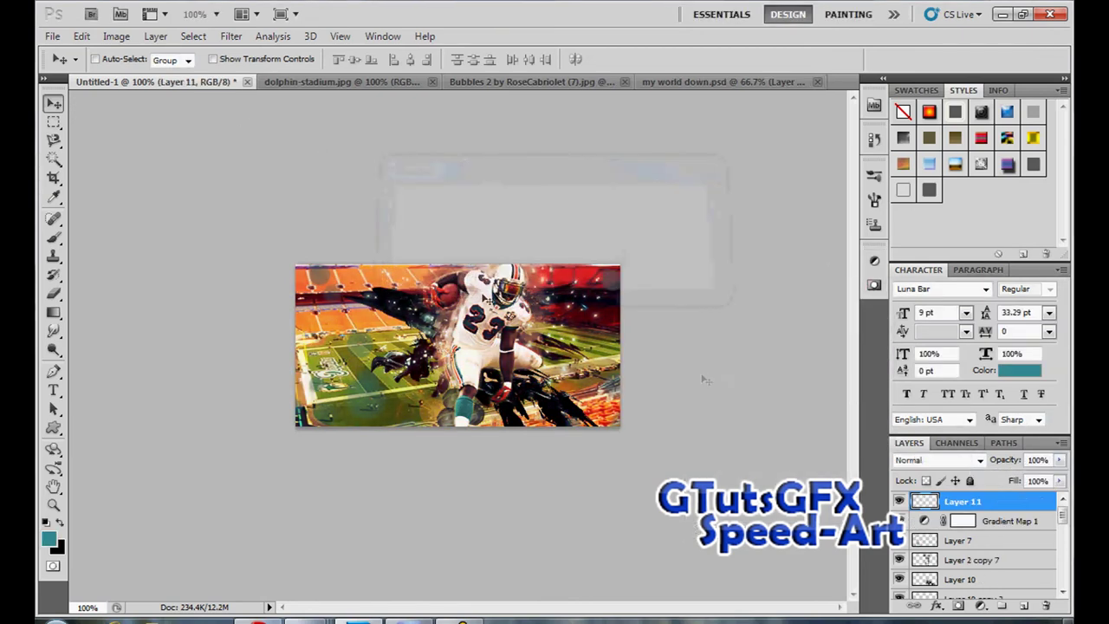
click(156, 37)
mouse_move(248, 165)
click(370, 176)
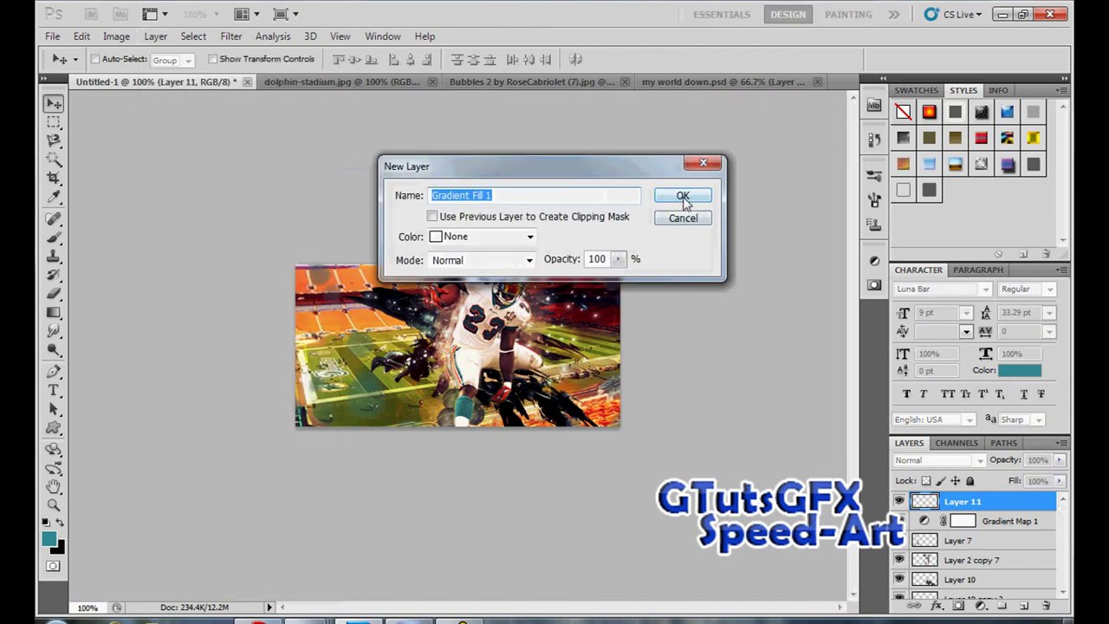
click(668, 193)
click(718, 290)
click(697, 318)
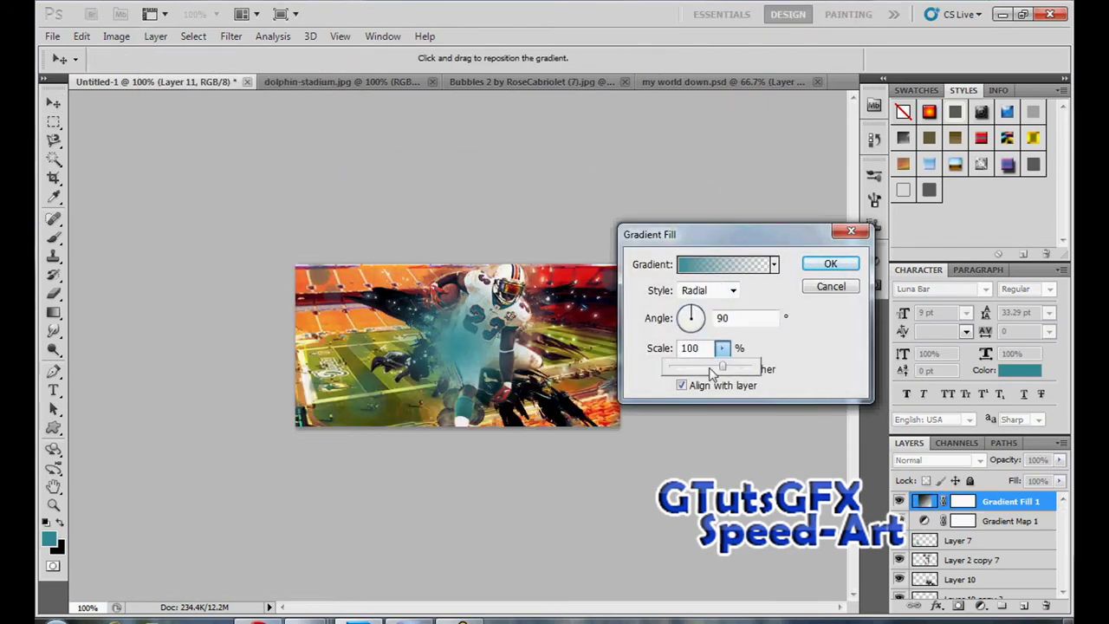
click(681, 369)
drag(689, 326, 684, 321)
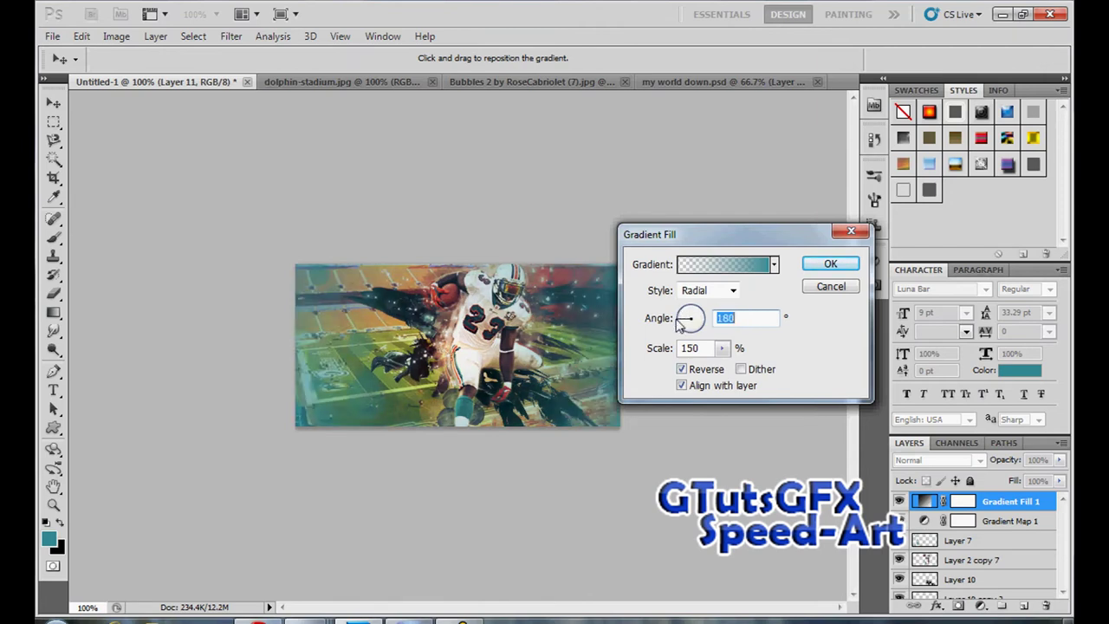
click(830, 264)
Step: Try Saturation and other blend modes on the Gradient Fill 1 layer
click(973, 460)
click(918, 421)
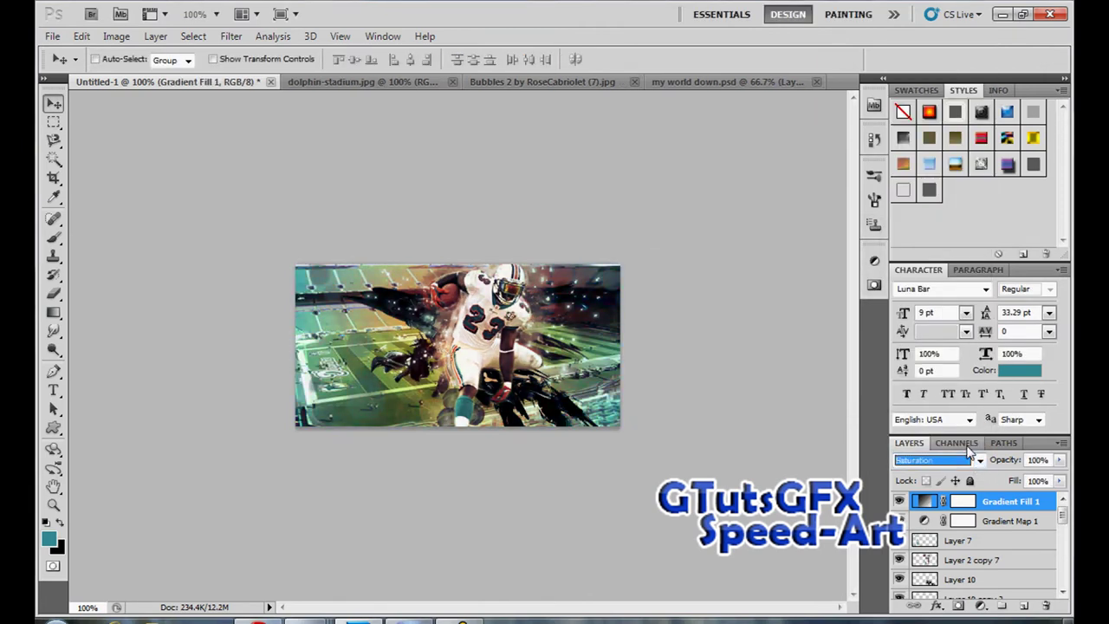
scroll(958, 457, up, 20)
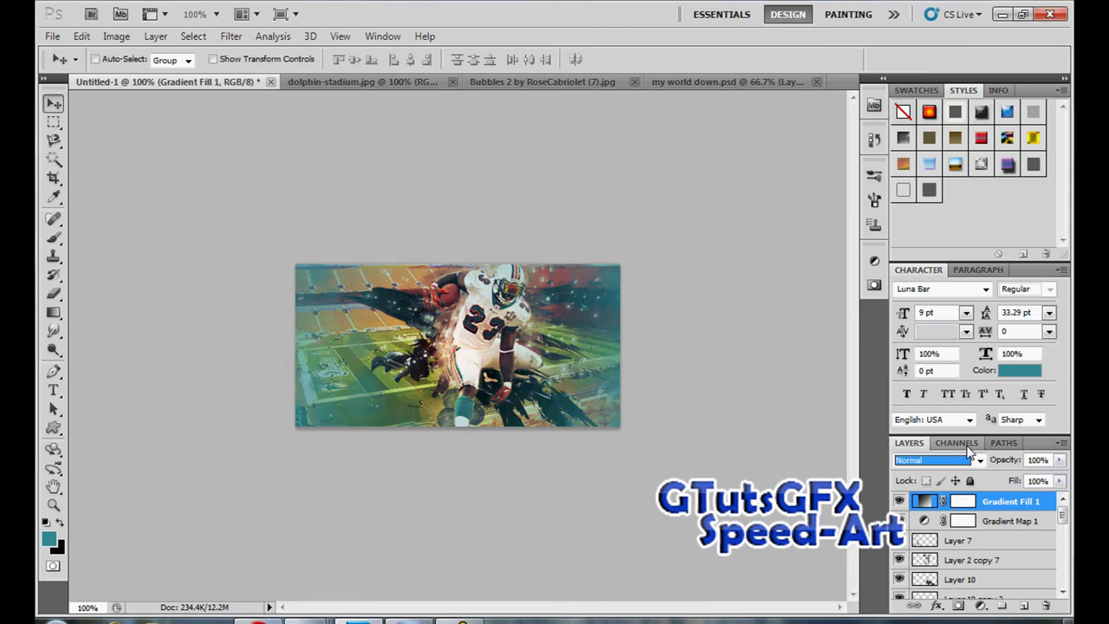
click(958, 458)
click(927, 52)
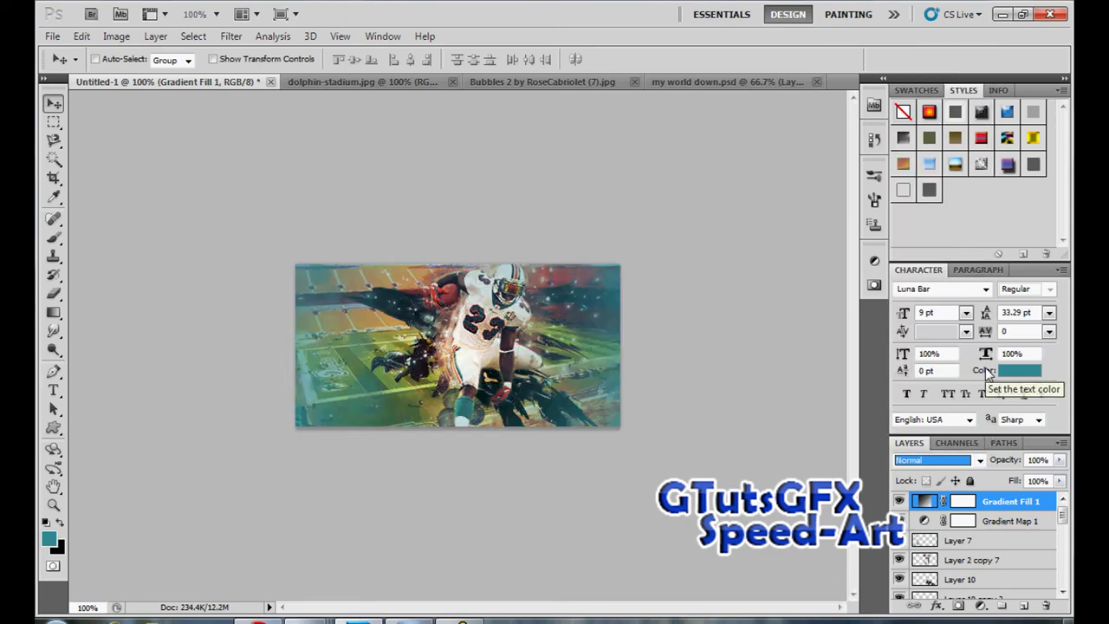
Step: Set the Gradient Fill 1 layer's opacity to 48%
drag(1058, 468, 1020, 480)
click(981, 542)
click(985, 504)
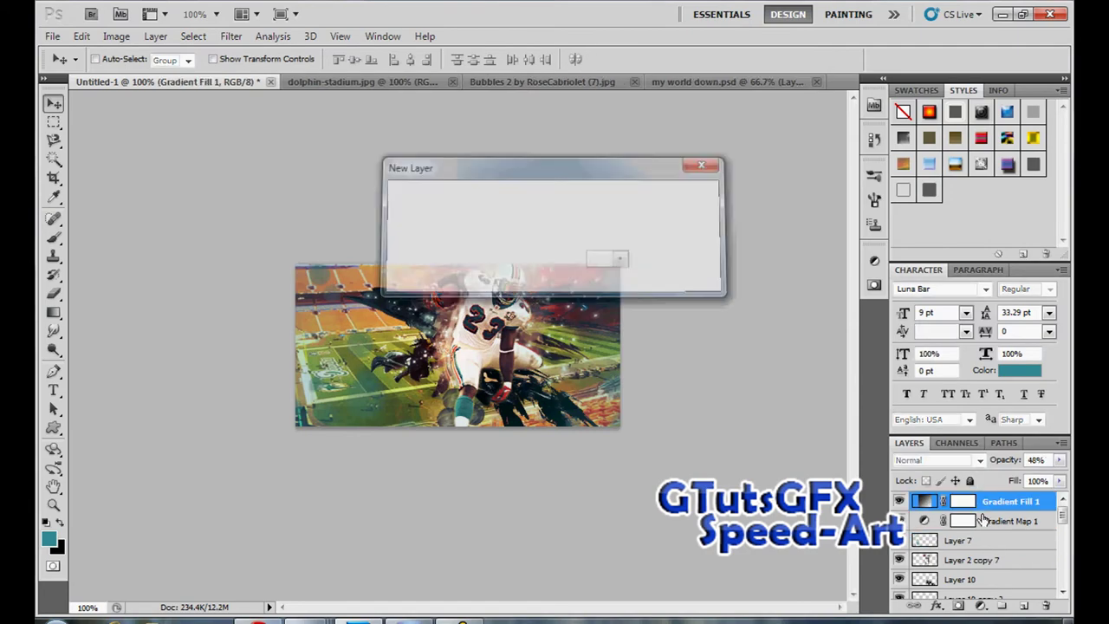
Step: Add the teal text "Yoshi911" in Impact at 24 pt beside the player's legs on a new layer
click(1024, 606)
click(54, 391)
click(225, 60)
drag(406, 302, 406, 251)
click(182, 191)
click(393, 59)
click(384, 248)
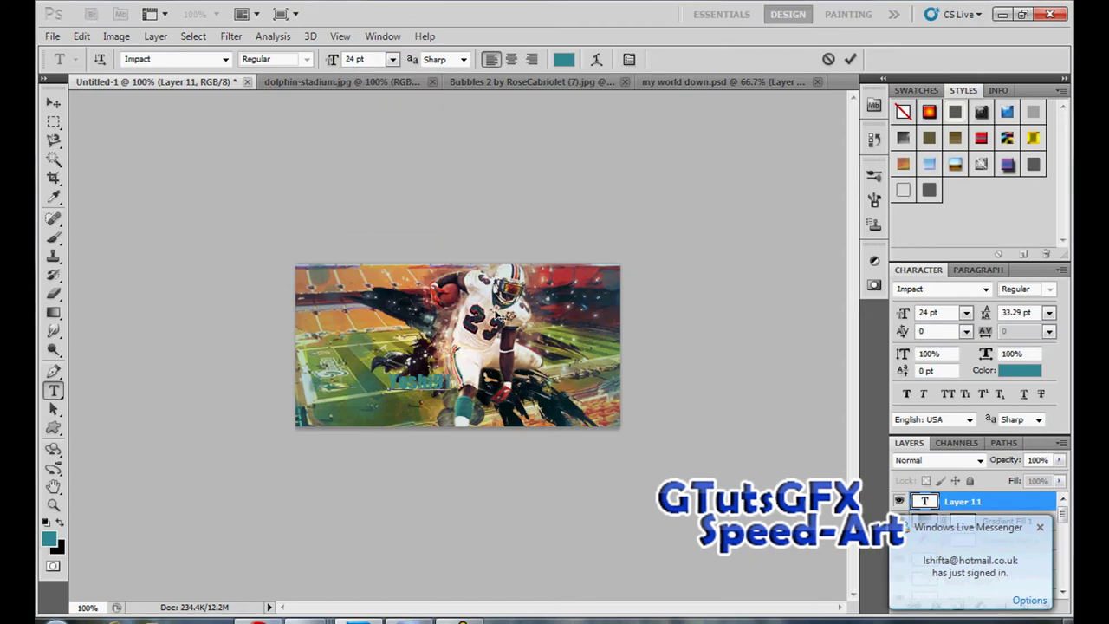
click(53, 103)
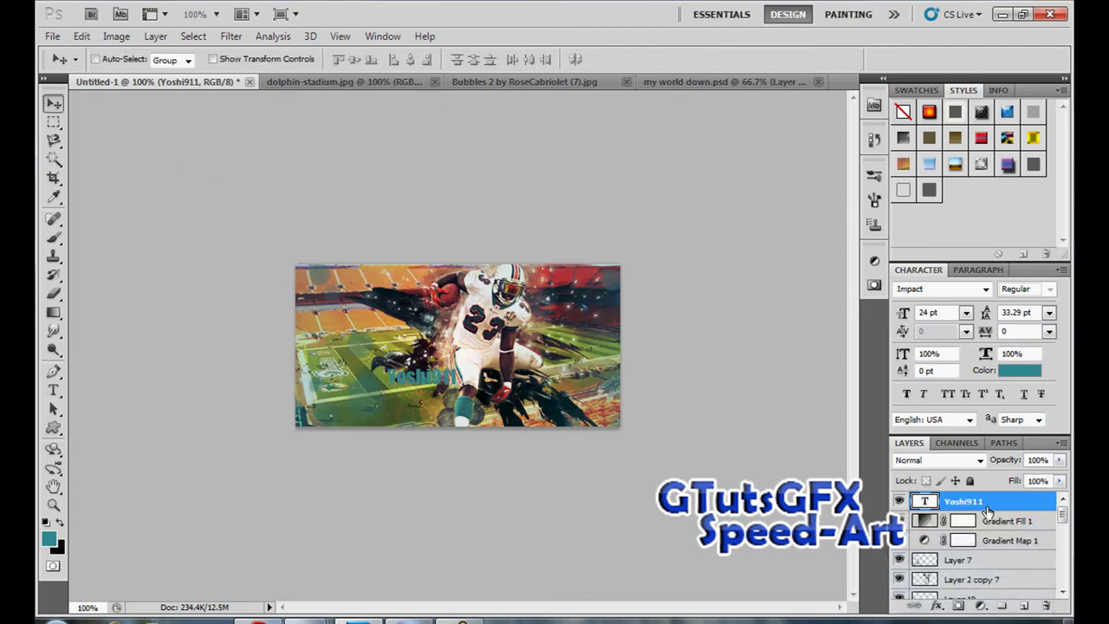
Step: Give the Yoshi911 text an Inner Shadow in Overlay mode with 100% opacity, 0 px distance and 4 px size
double_click(987, 502)
click(585, 225)
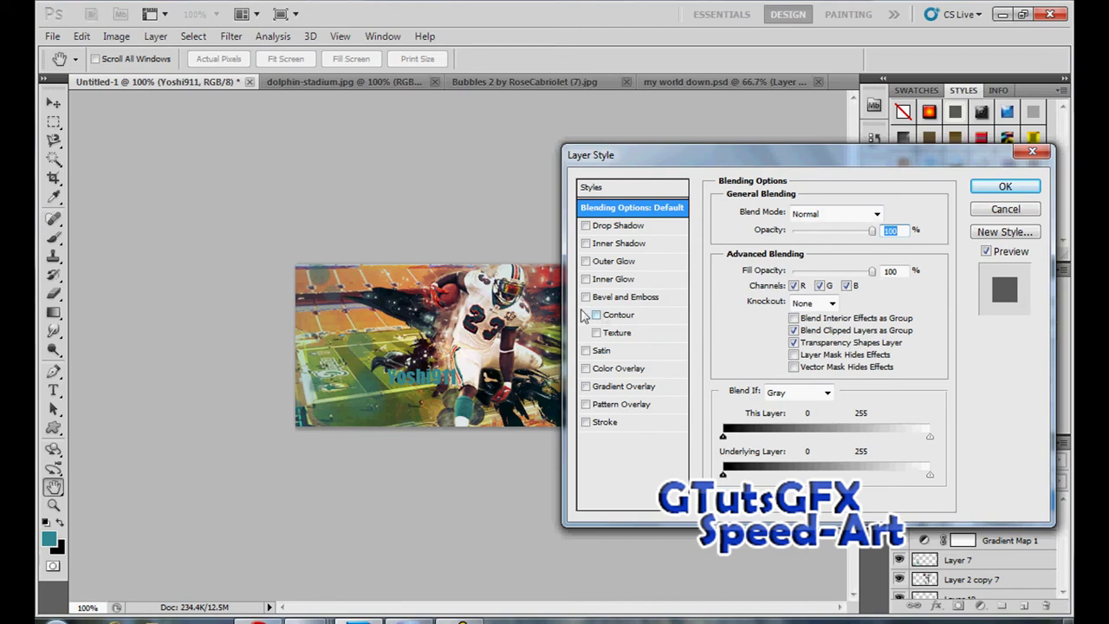
click(586, 243)
click(859, 213)
click(788, 229)
click(859, 213)
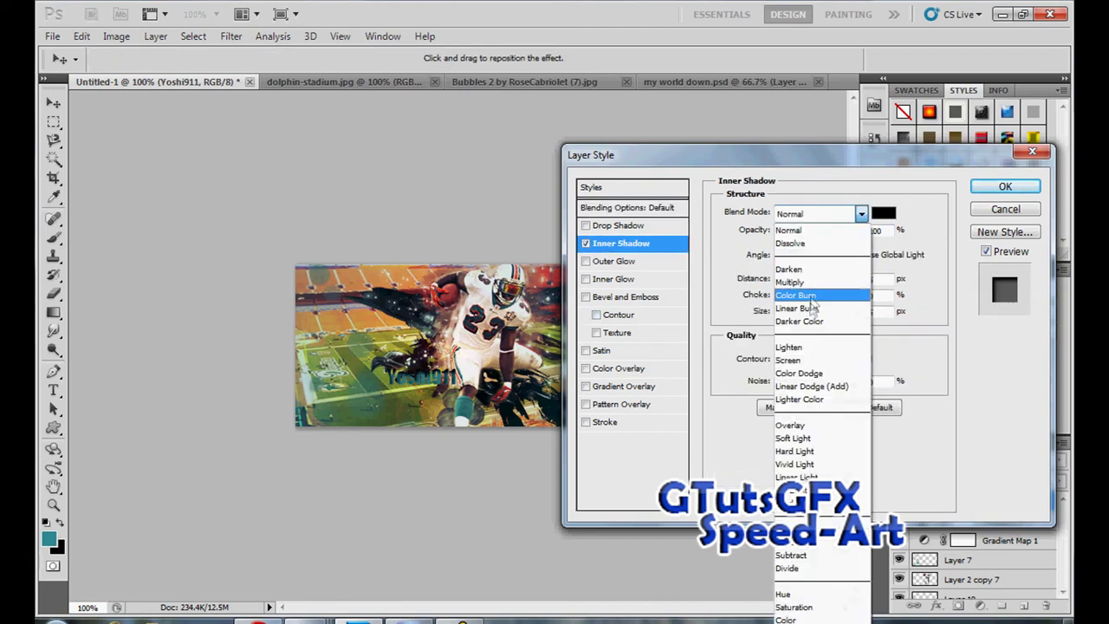
click(789, 424)
key(Tab)
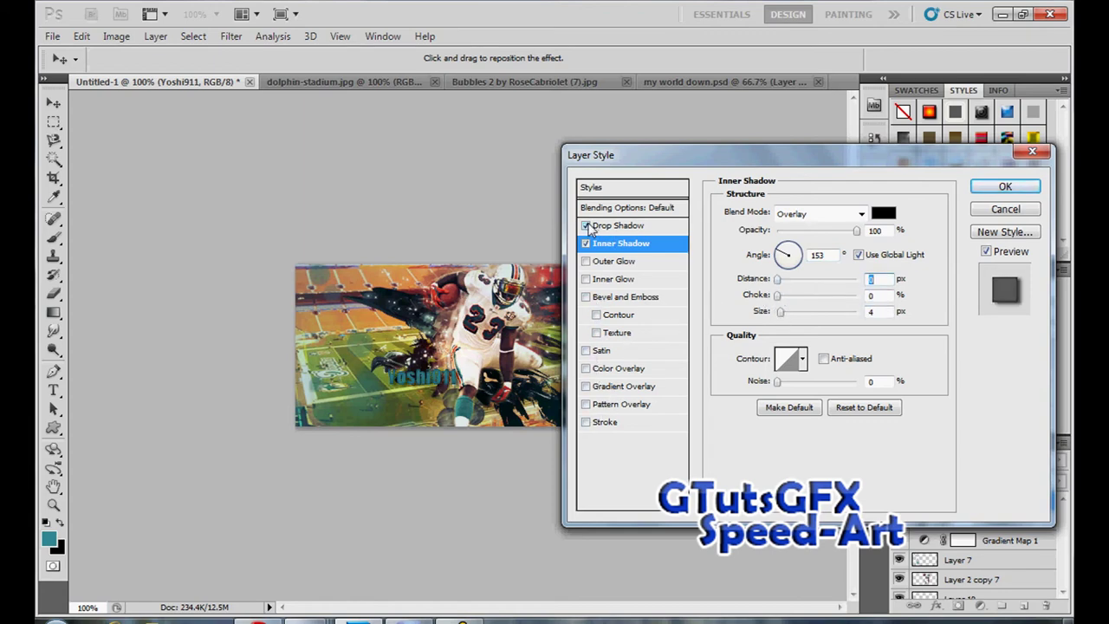
click(602, 296)
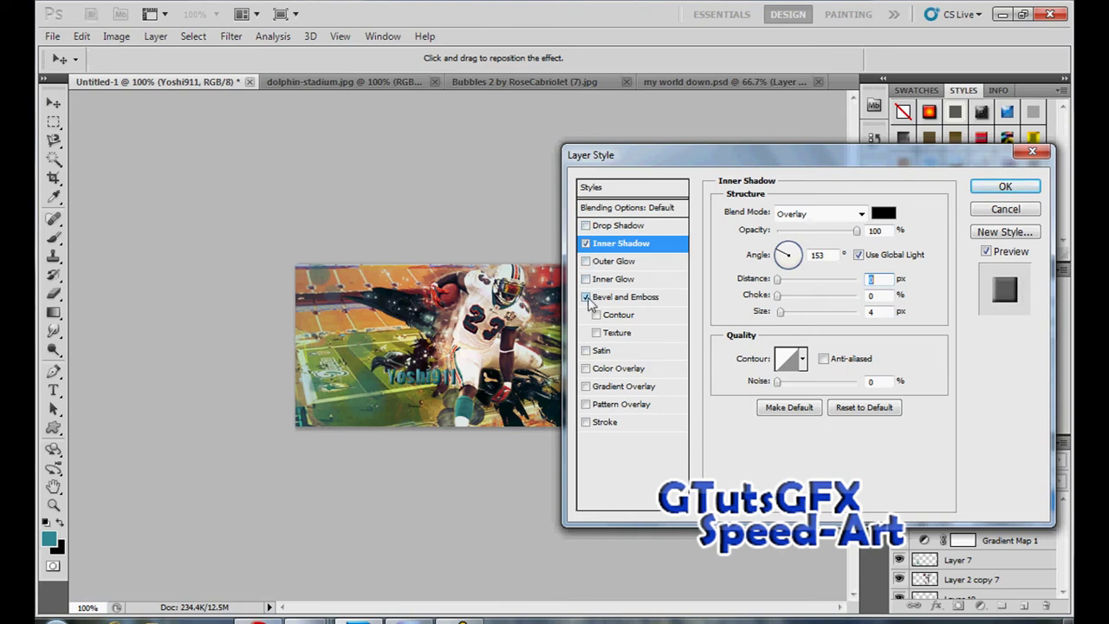
click(616, 262)
click(750, 269)
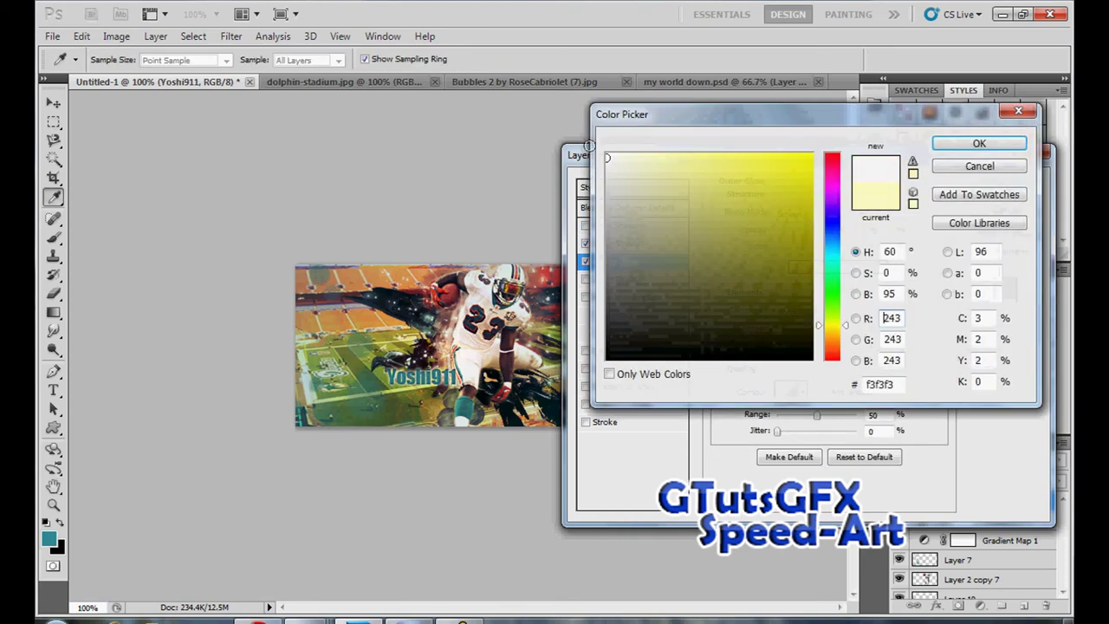
click(978, 143)
click(833, 215)
click(791, 425)
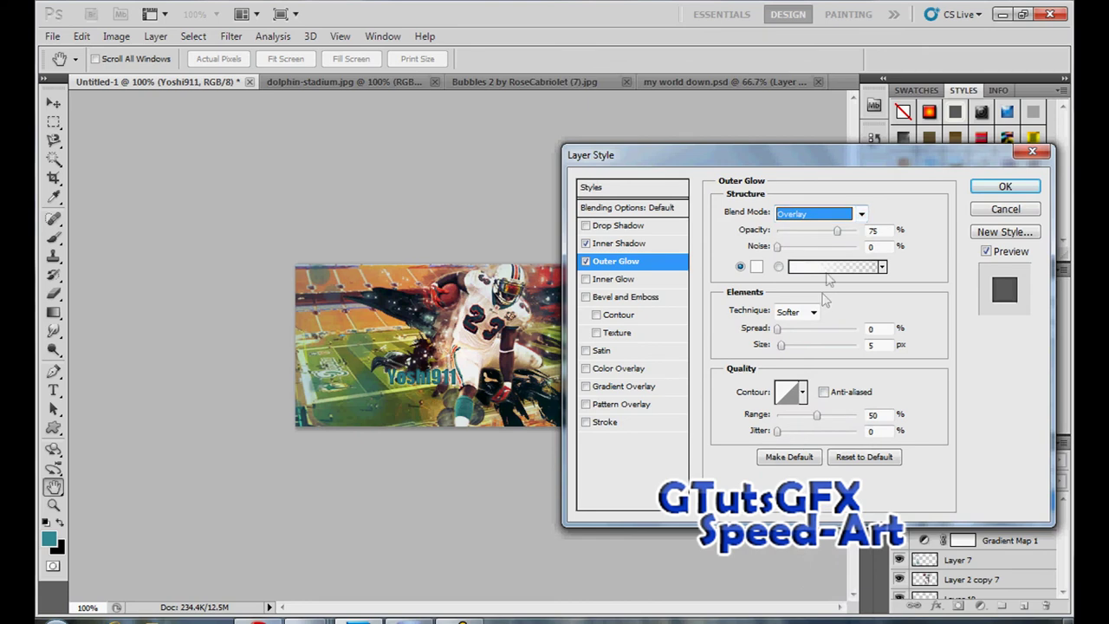
drag(837, 231, 858, 231)
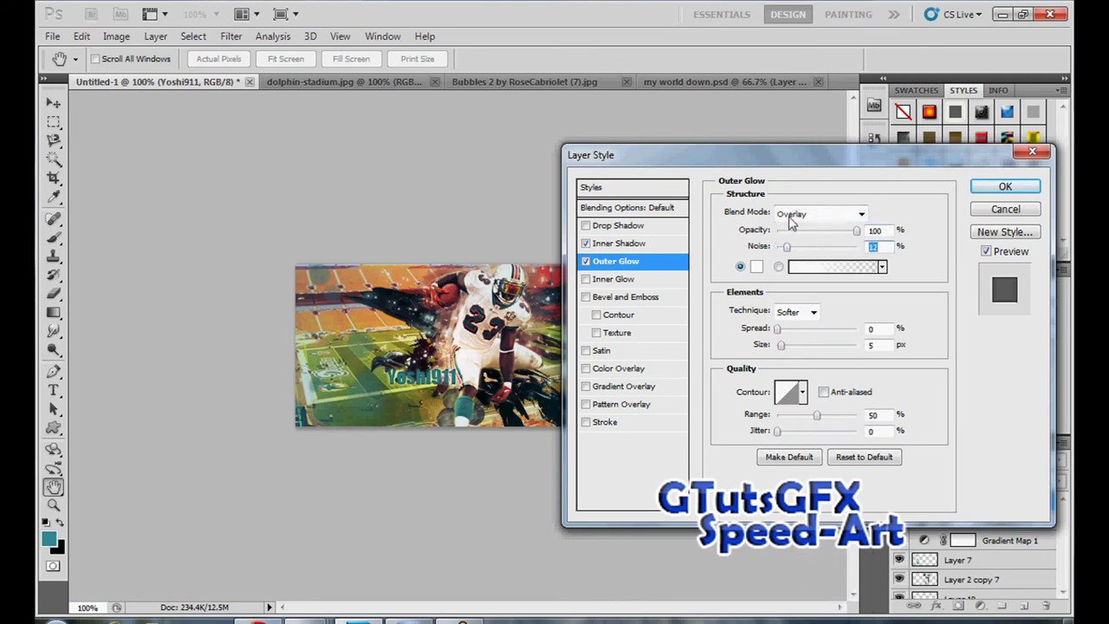
drag(778, 329, 790, 330)
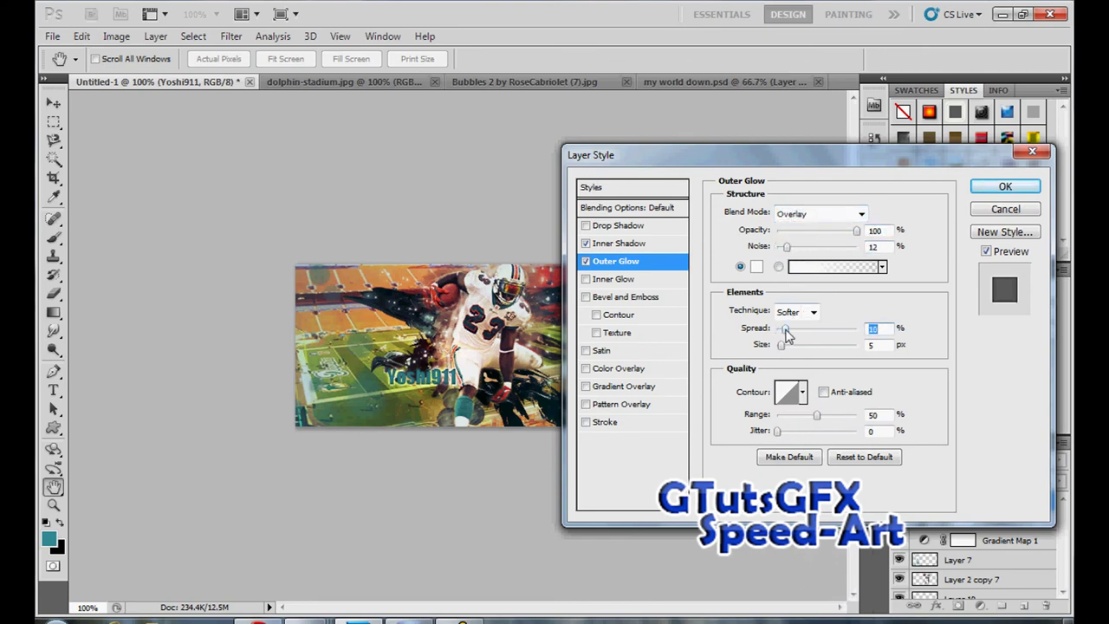
click(997, 186)
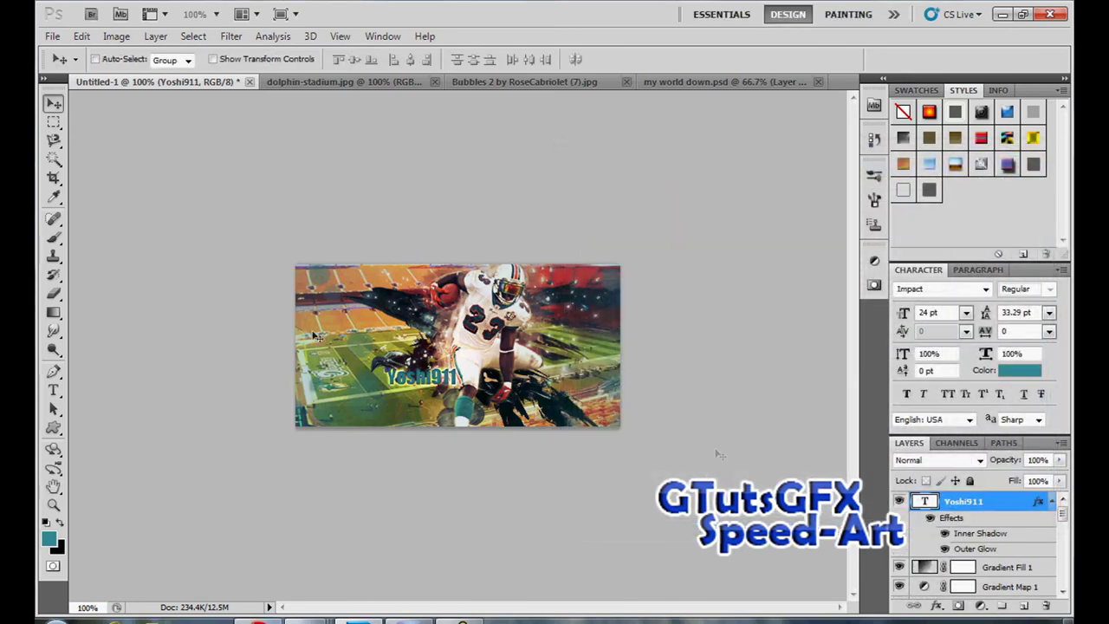
drag(431, 373, 422, 380)
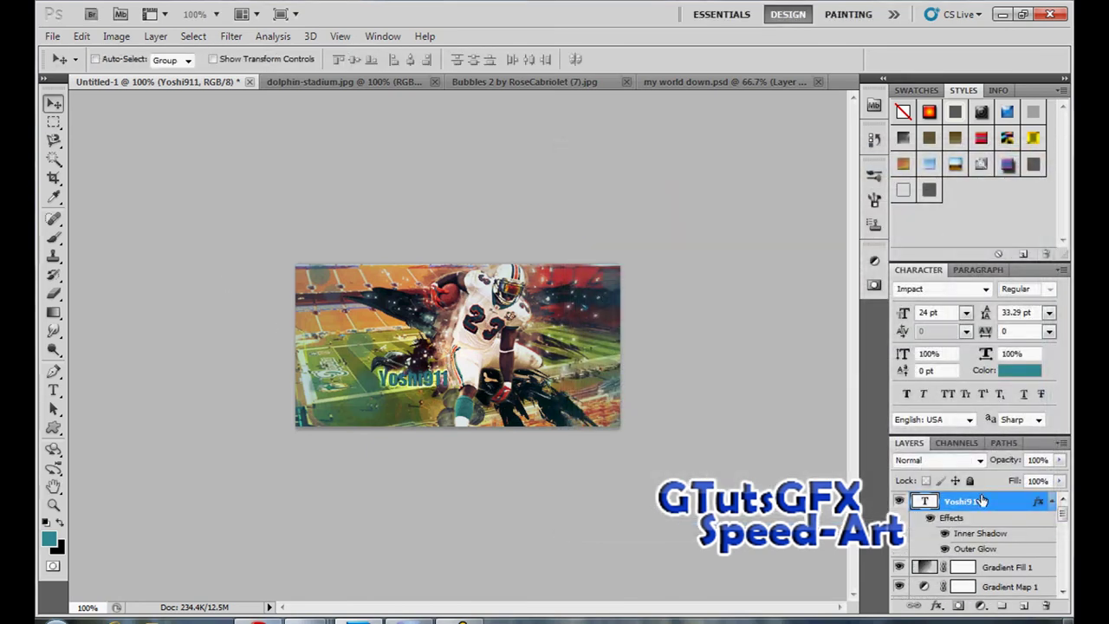
double_click(996, 504)
click(858, 255)
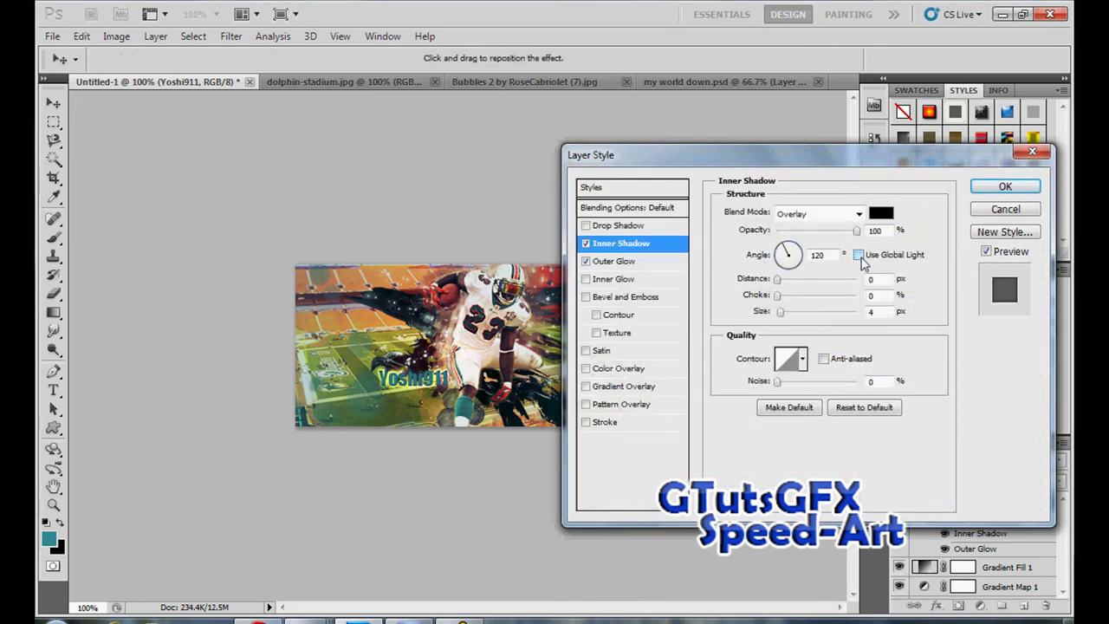
drag(777, 283, 780, 284)
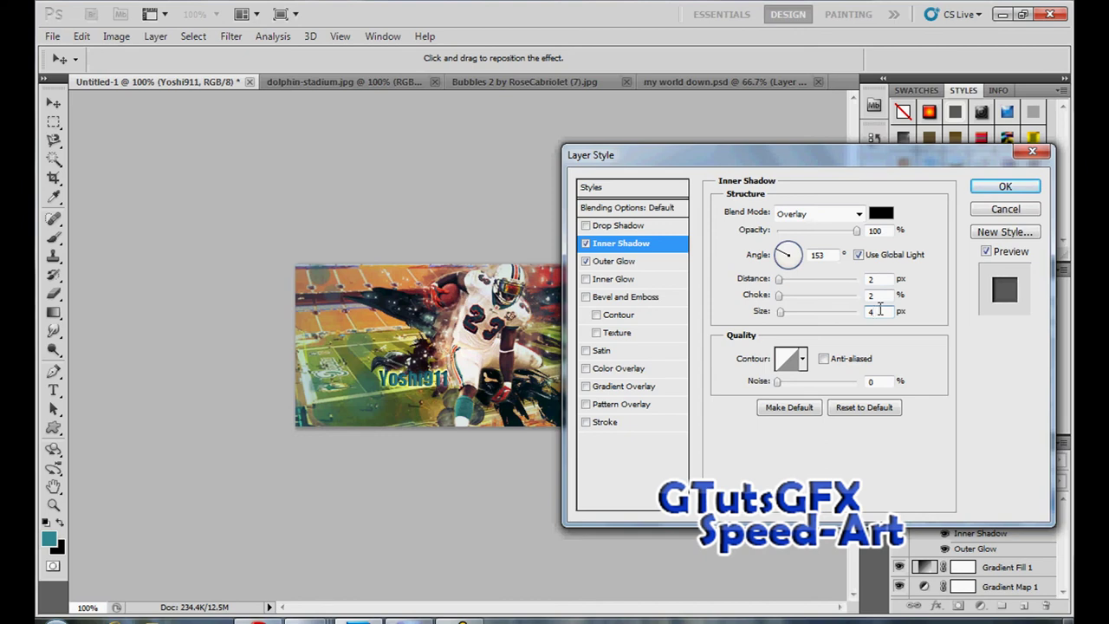
text(4)
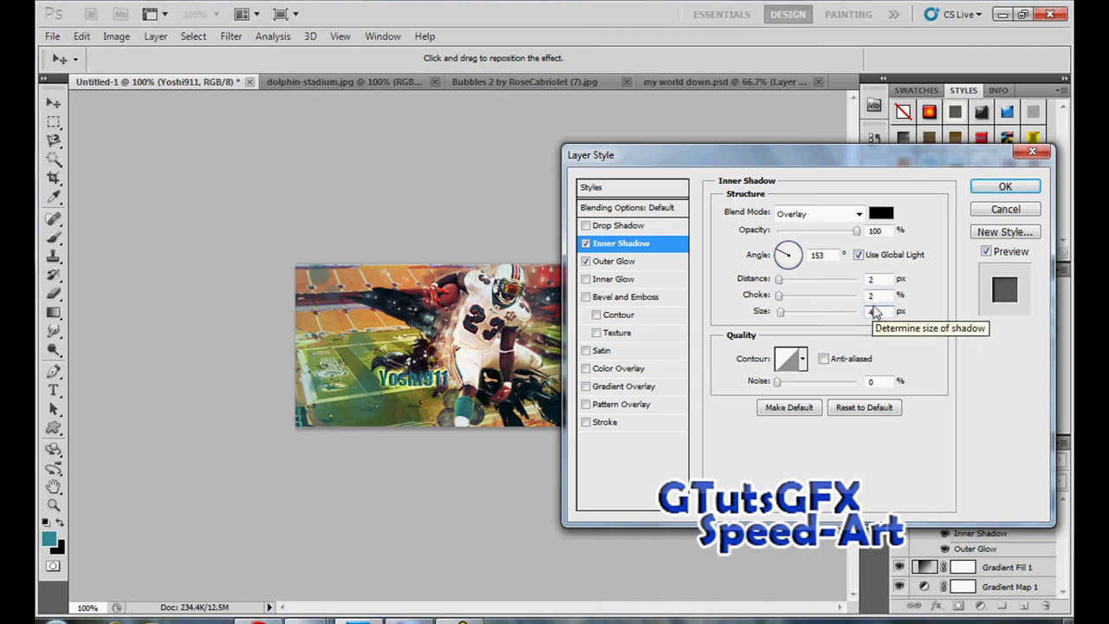
text(2)
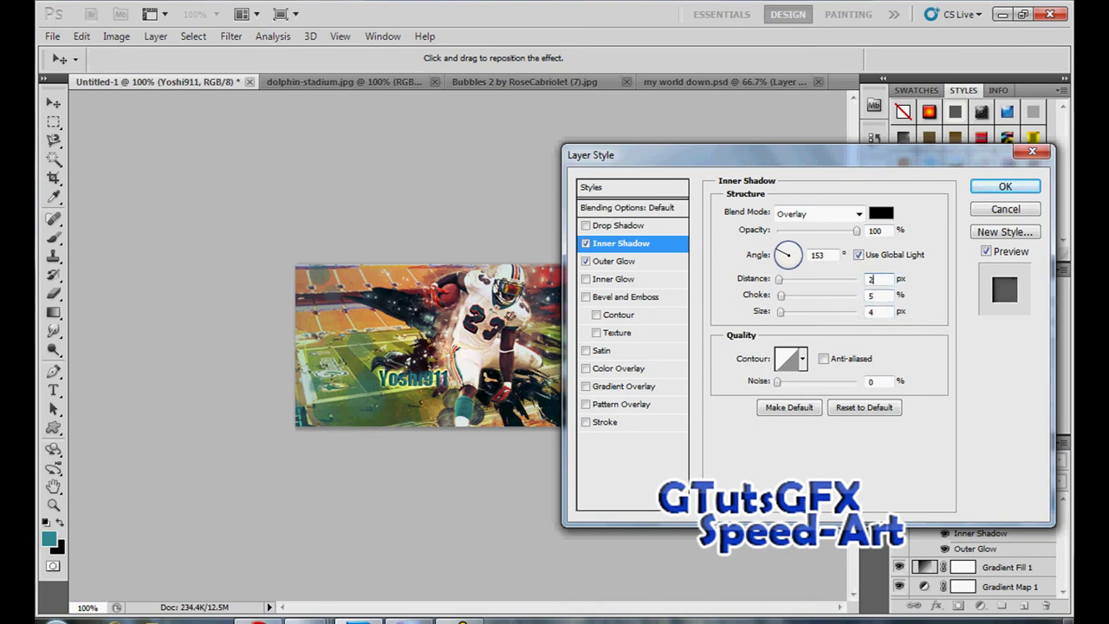
Step: Set the Yoshi911 text's Outer Glow to 13% spread, 9 px size and 56% range
click(646, 262)
drag(784, 345, 796, 330)
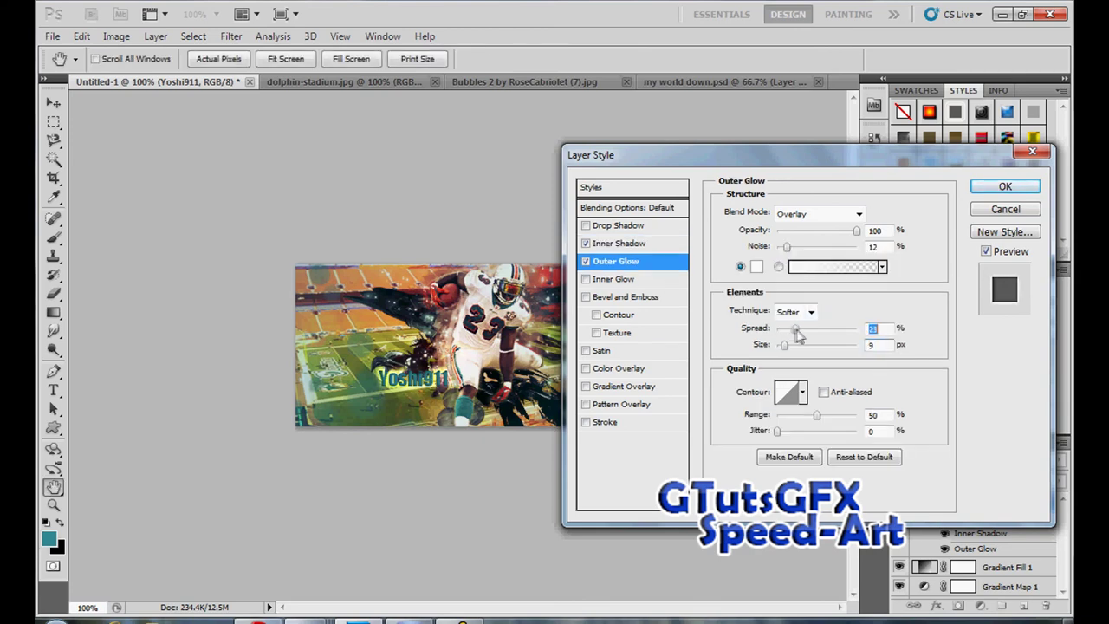
drag(819, 420, 828, 419)
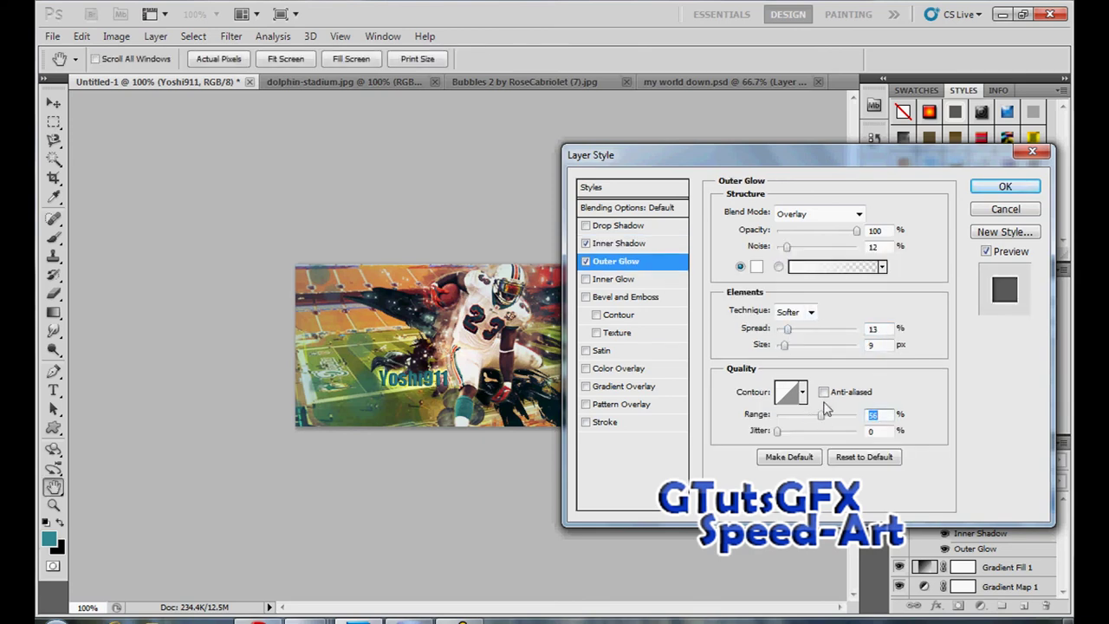
click(1004, 186)
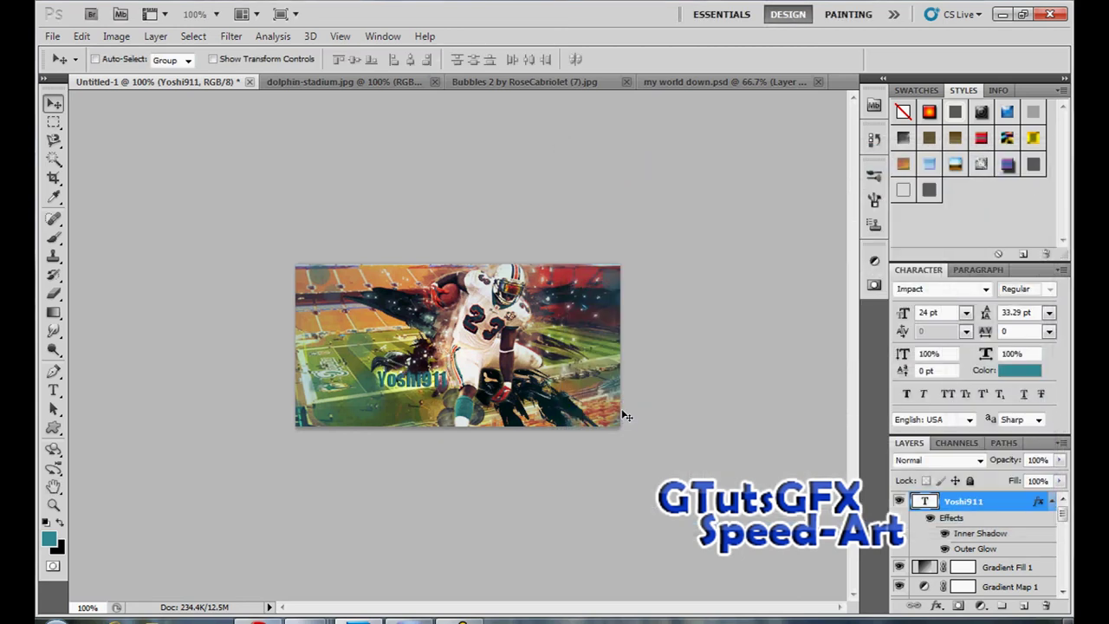
Step: Add the text "Game-Tuts" in Impact at 18 pt just below the Yoshi911 text
click(53, 391)
click(534, 414)
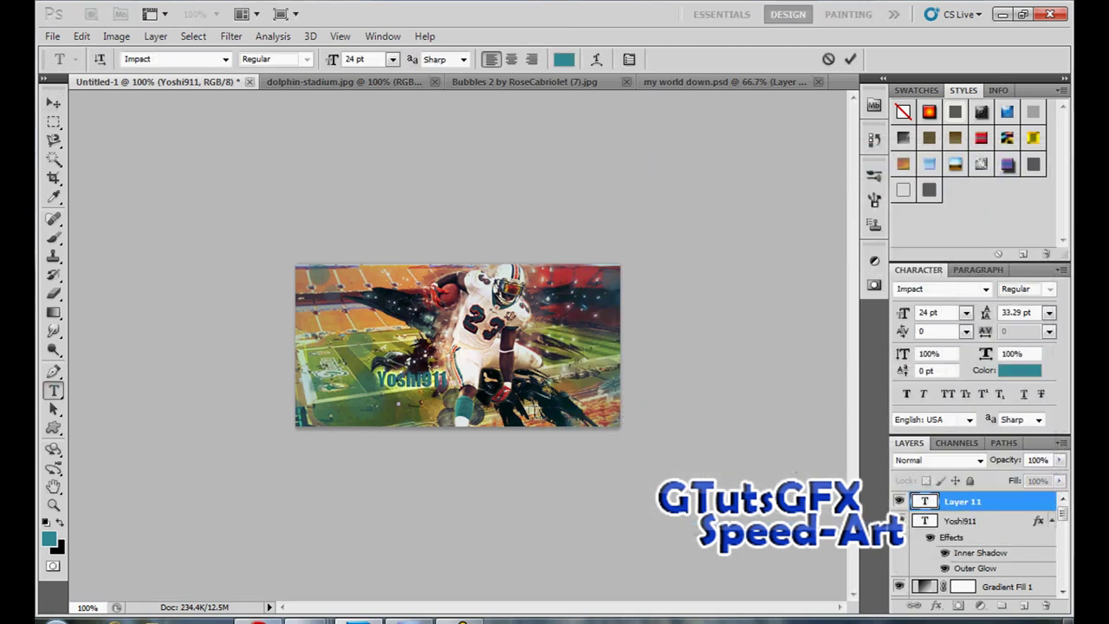
key(ctrl+a)
click(392, 59)
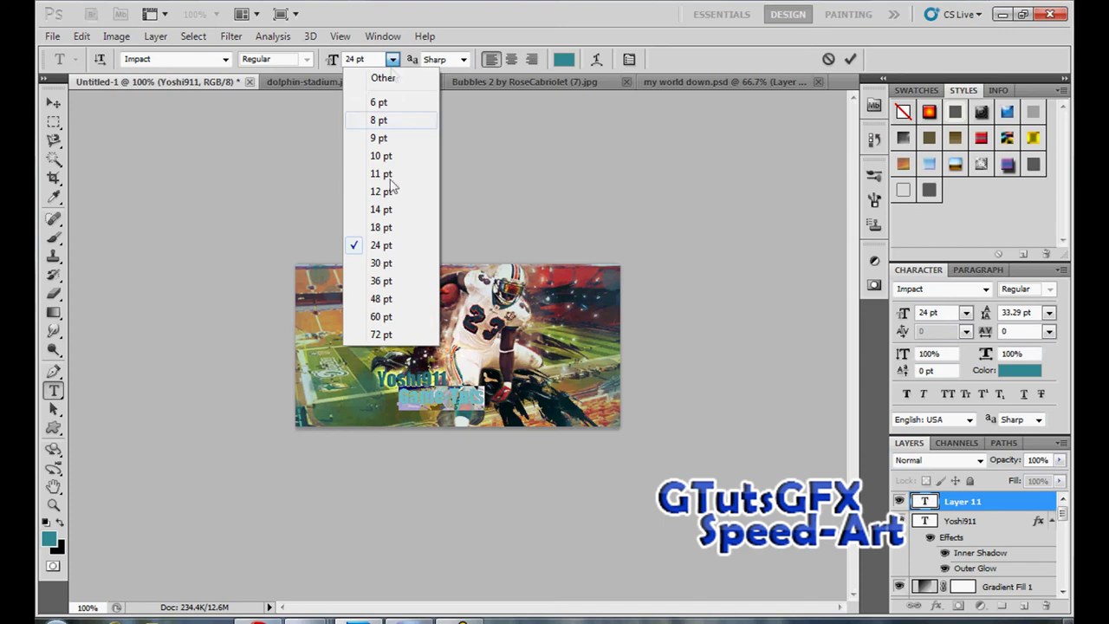
click(381, 190)
click(392, 59)
click(375, 227)
click(53, 102)
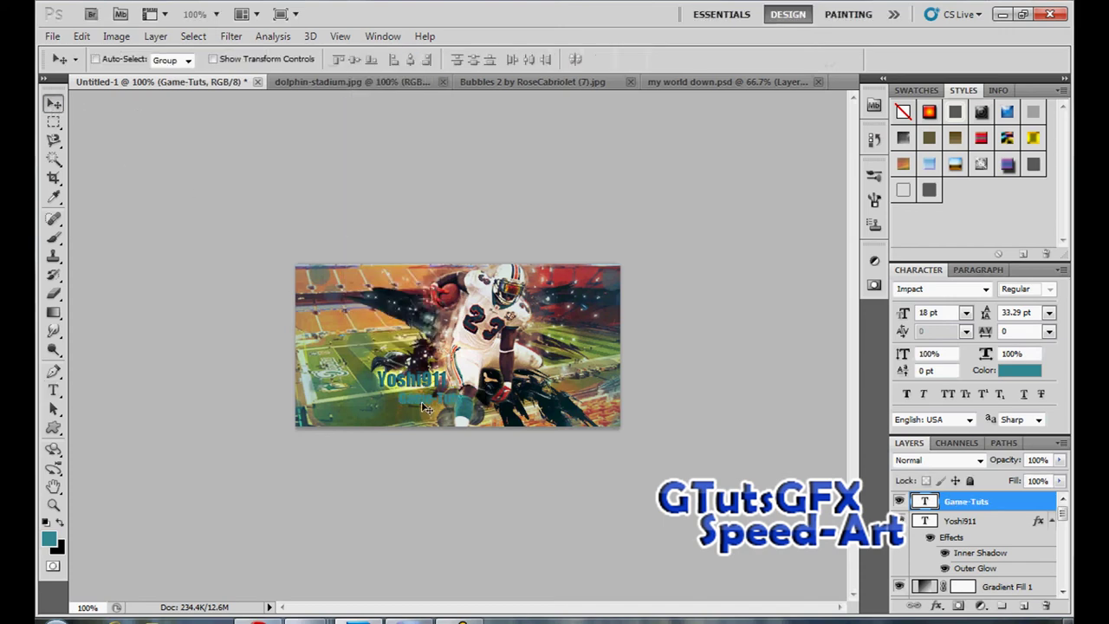
Step: Copy the layer style of the Yoshi911 text onto the Game-Tuts text layer
right_click(952, 524)
click(953, 467)
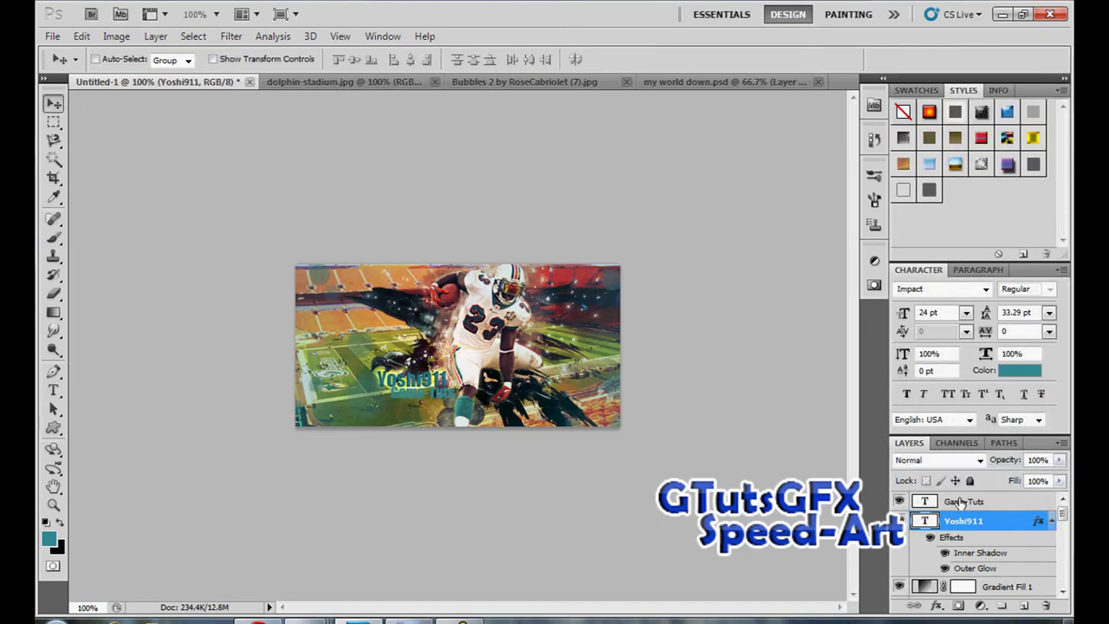
right_click(966, 500)
click(965, 463)
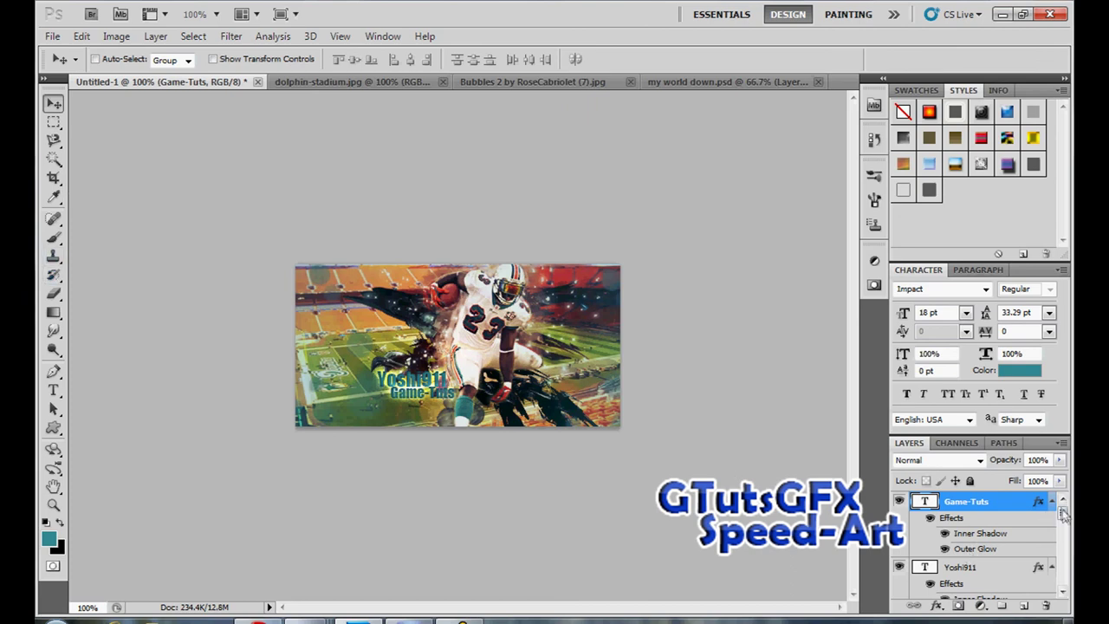
Step: Lower the opacity of a layer beneath the text layers slightly
scroll(974, 586, down, 3)
click(975, 586)
click(1060, 461)
drag(1059, 480, 1037, 482)
click(644, 516)
Step: Add the text "FTW!" in Luna Bar at 8 pt on a new layer above the Game-Tuts layer
drag(1064, 525, 1066, 511)
click(990, 503)
key(ctrl+shift+n)
key(Return)
click(56, 392)
click(185, 367)
click(225, 59)
mouse_move(407, 243)
mouse_down()
mouse_move(407, 204)
mouse_move(406, 251)
mouse_up()
scroll(381, 253, down, 1)
click(278, 558)
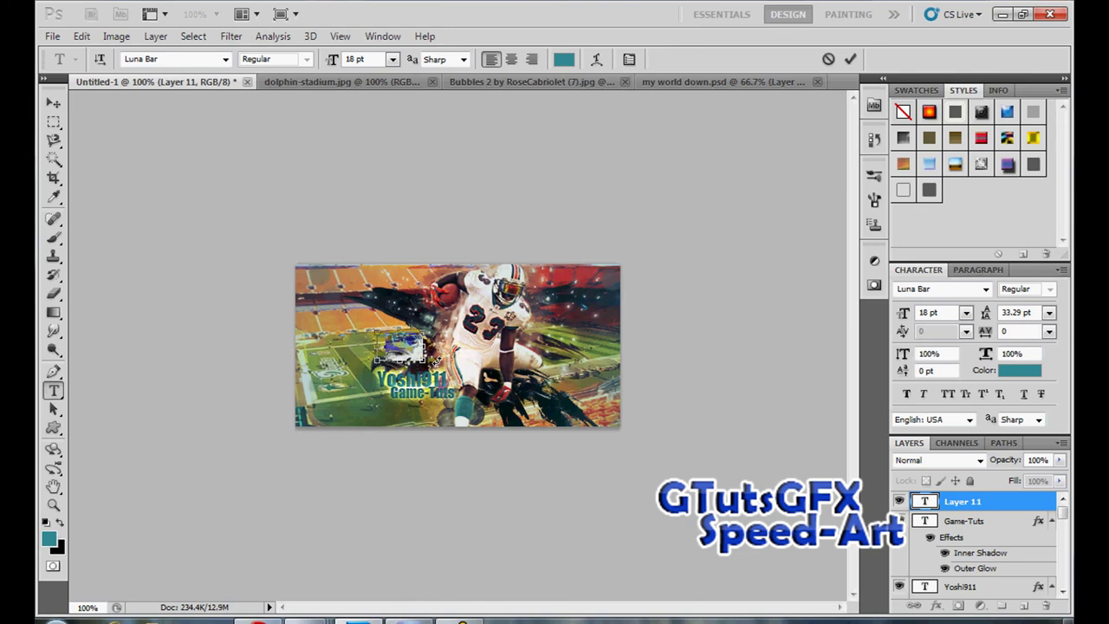
click(393, 59)
click(378, 120)
click(53, 103)
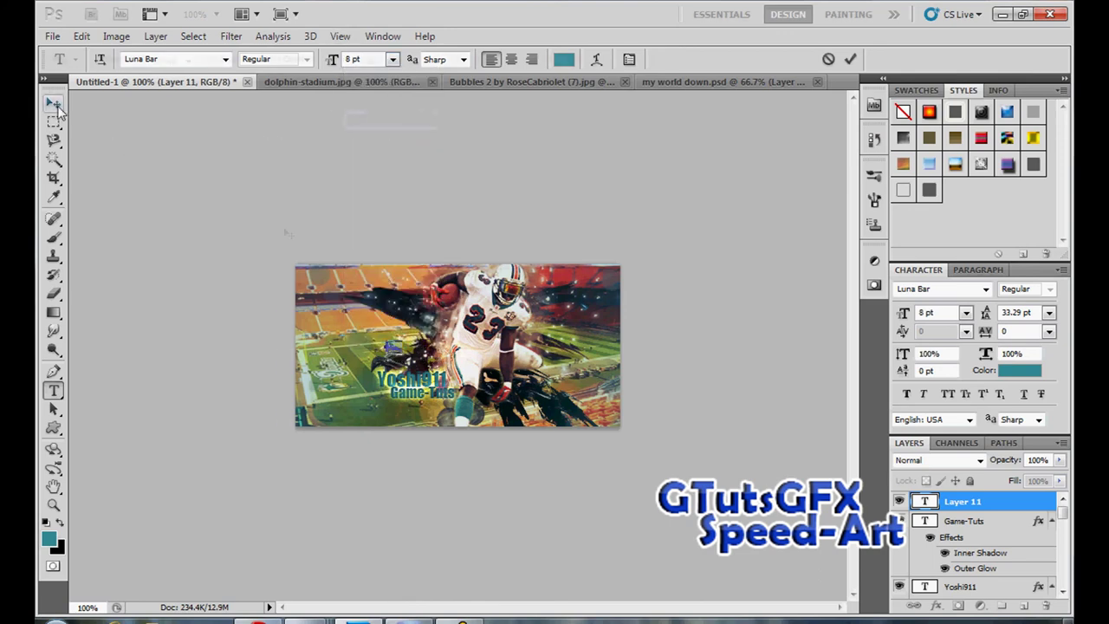
Step: Paste the copied layer style onto the FTW! text layer and change its text color to orange f18e49
right_click(959, 511)
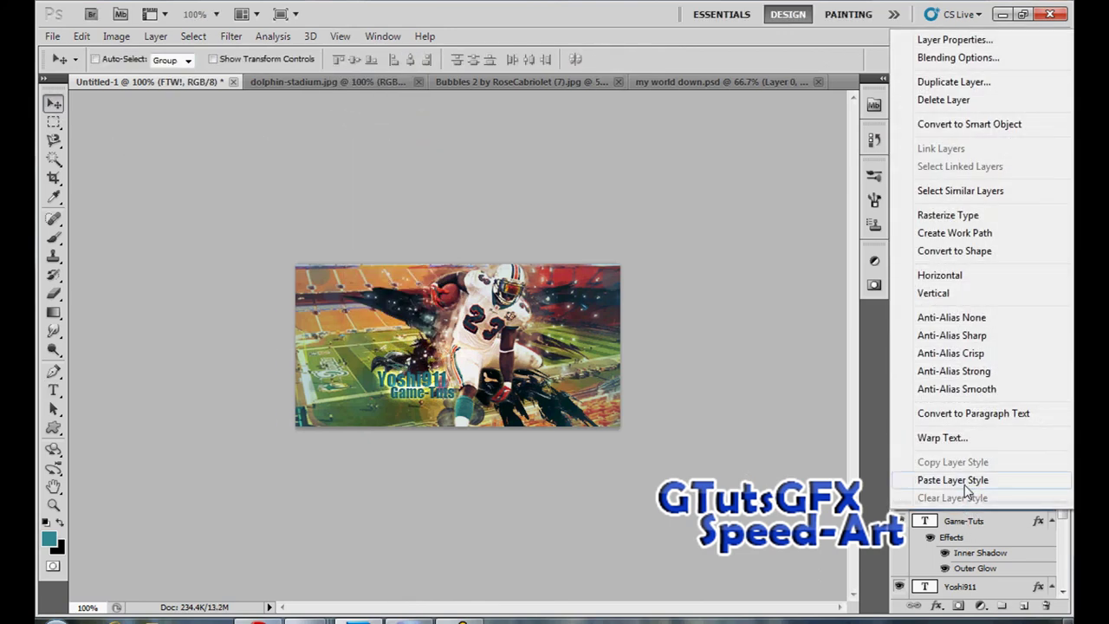
click(953, 502)
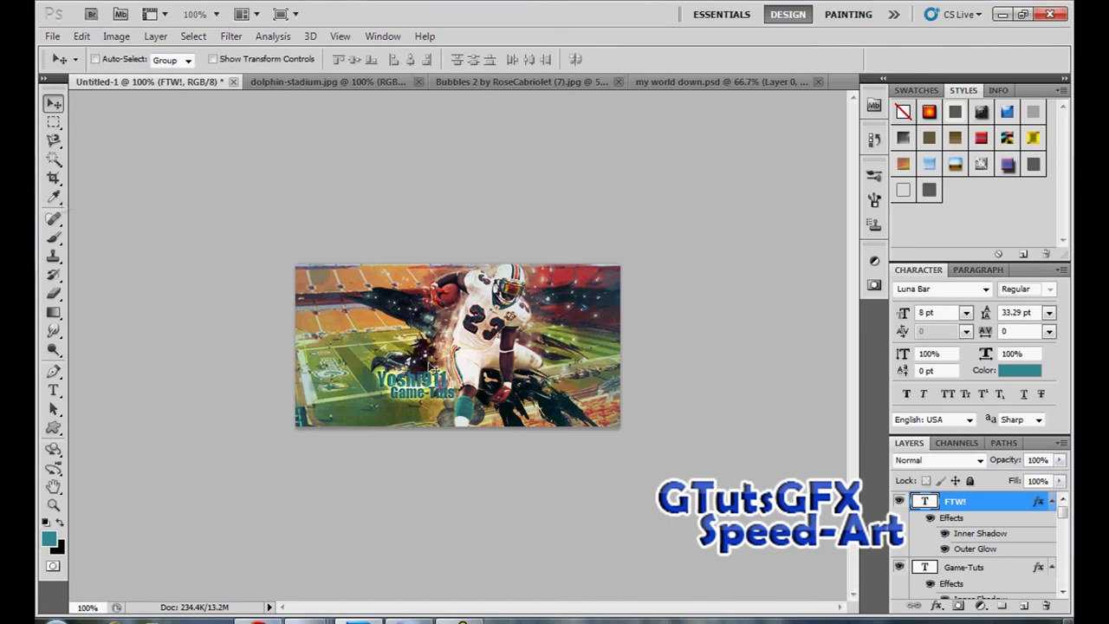
click(53, 389)
drag(409, 368, 388, 370)
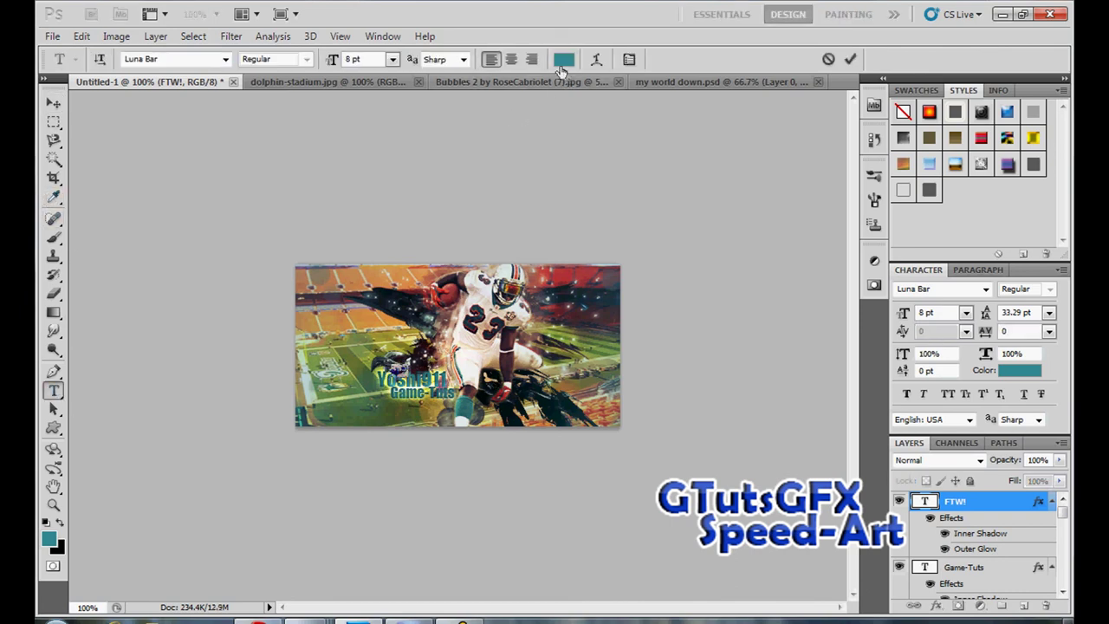
click(562, 61)
click(456, 375)
click(952, 145)
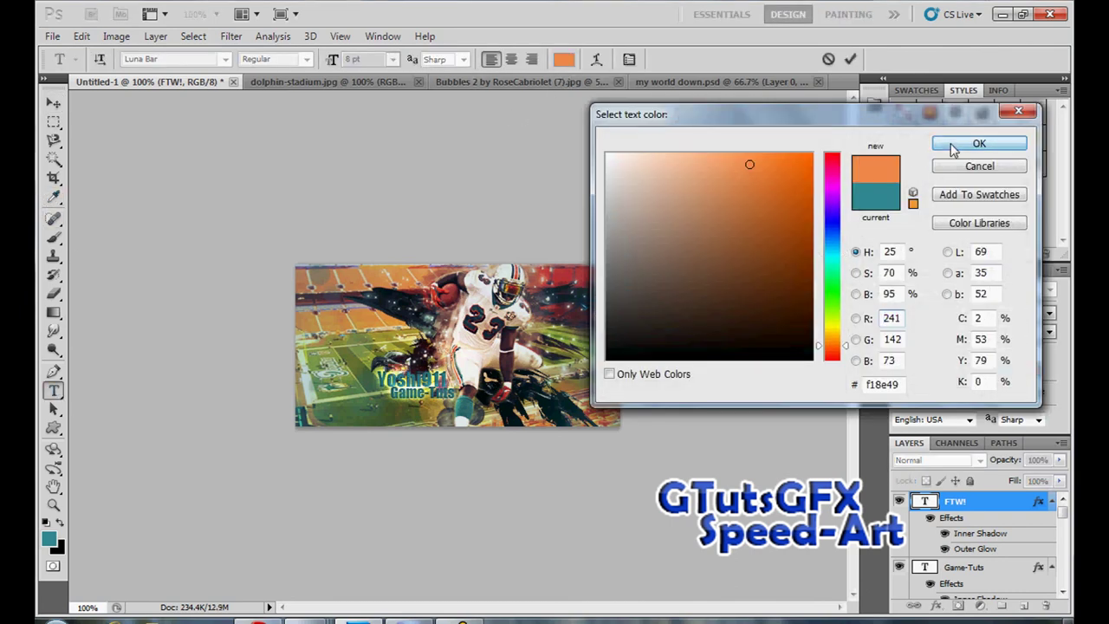
click(54, 106)
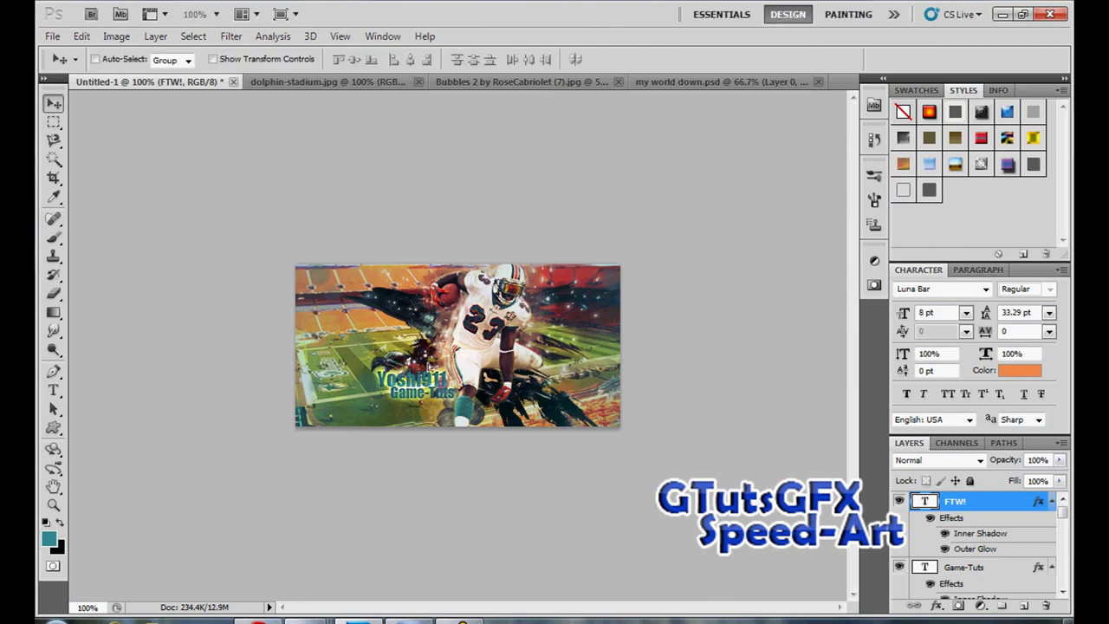
Step: Create a new empty layer above the FTW! text layer
key(ctrl+shift+n)
key(Return)
key(i)
click(82, 35)
click(87, 265)
click(689, 233)
click(735, 233)
click(777, 241)
click(82, 36)
key(Escape)
Step: Select the whole canvas and stroke its edge in black on the new empty layer to form a border
key(ctrl+a)
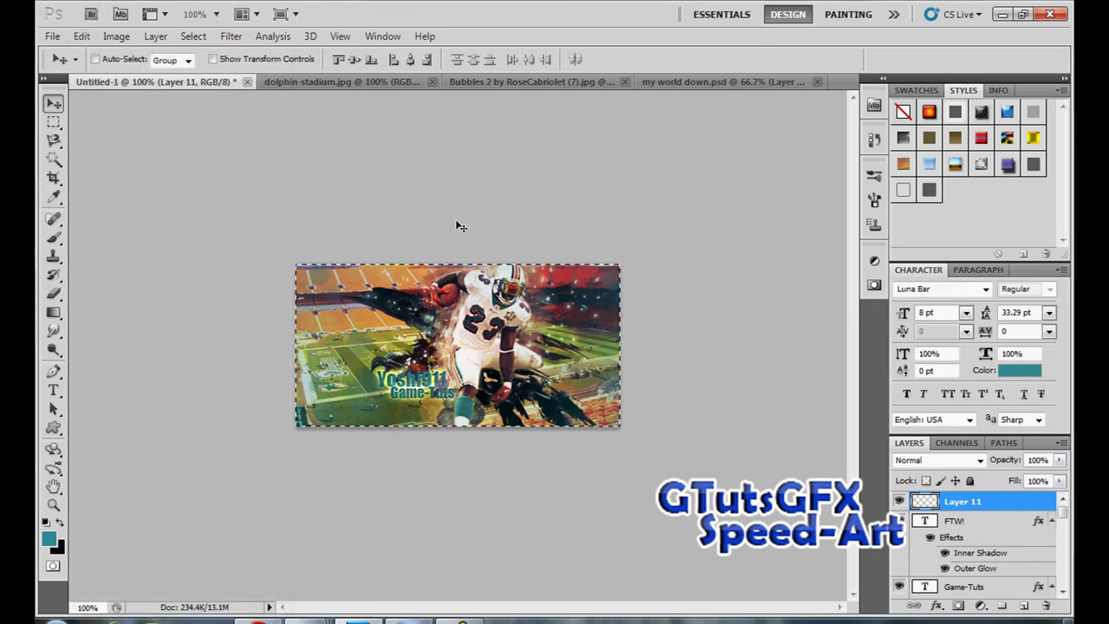
click(82, 35)
click(100, 283)
click(611, 201)
drag(615, 320, 602, 399)
click(977, 143)
text(2.5)
click(757, 161)
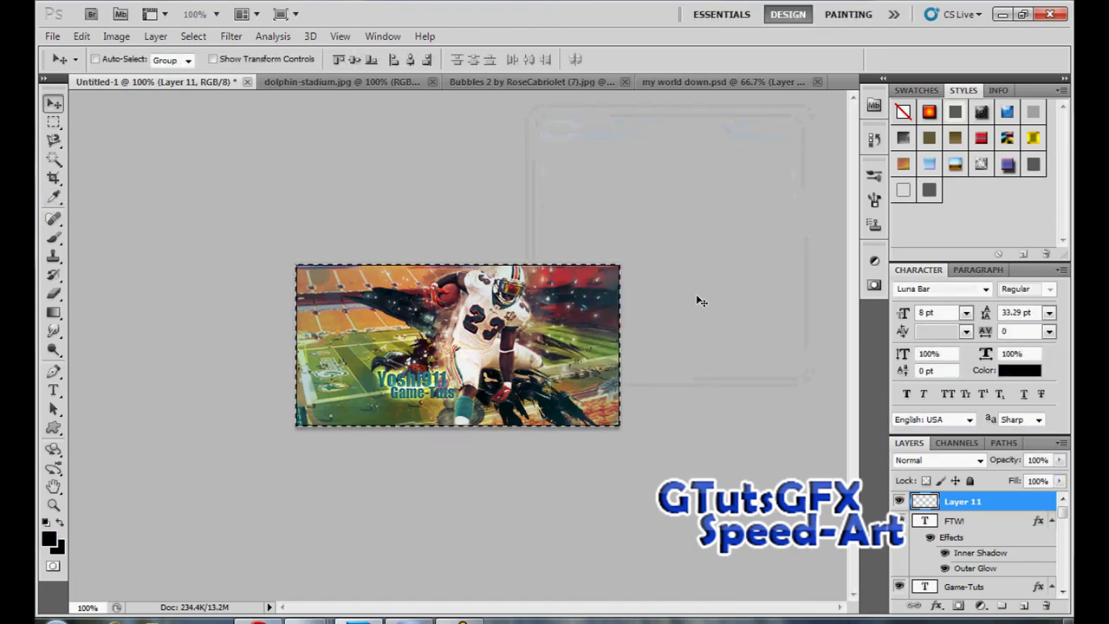